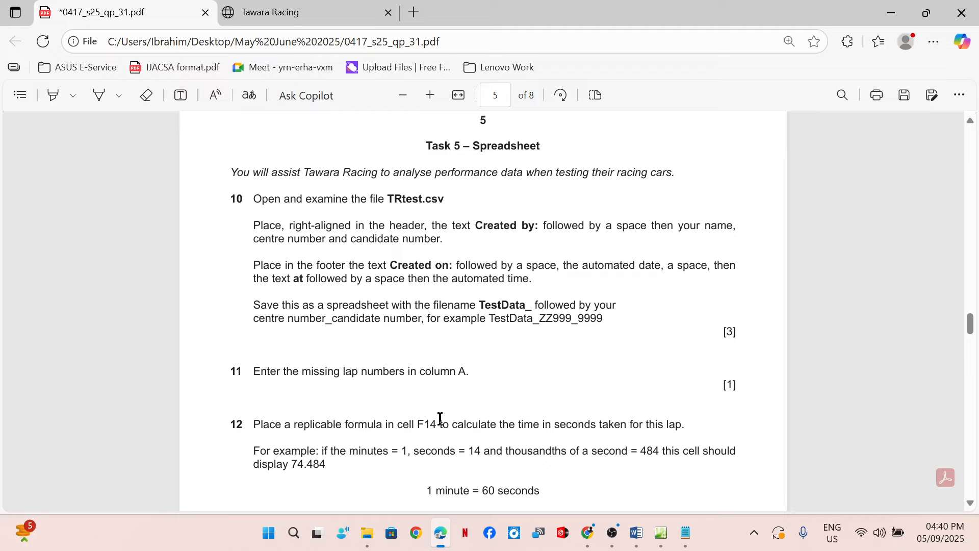
# Open TRtest.csv from the source files folder and widen columns A and H to fit their text
pyautogui.click(367, 533)
pyautogui.doubleClick(229, 182)
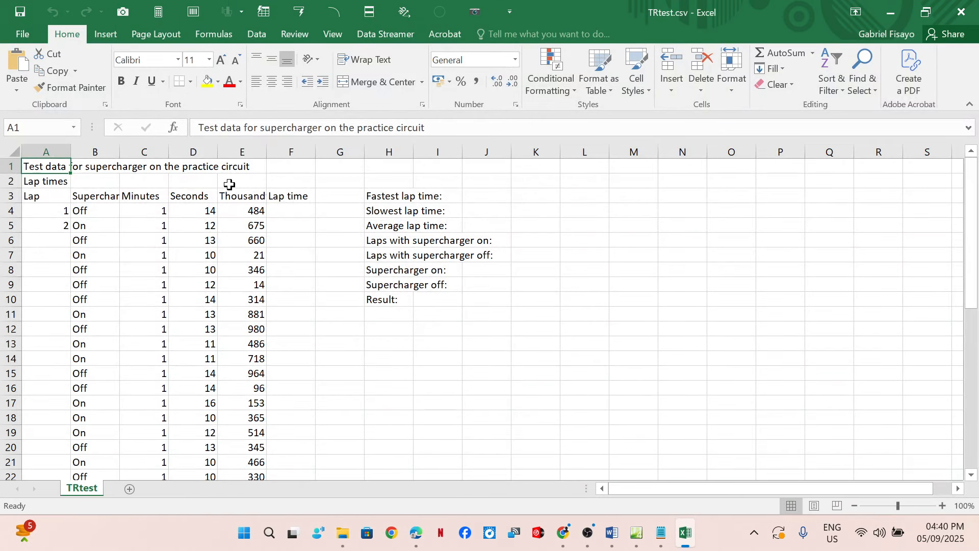
pyautogui.doubleClick(70, 149)
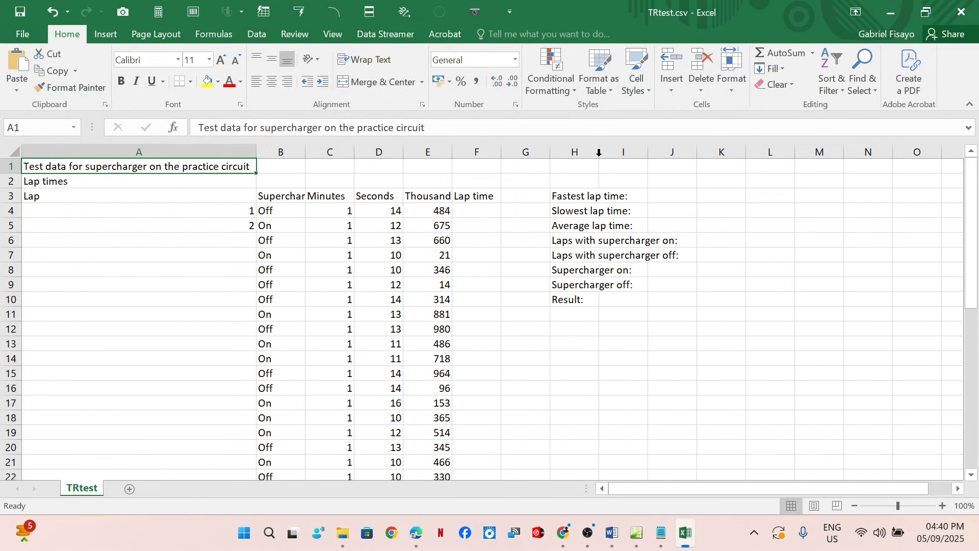
# Add a right-aligned header reading "Created by:" followed by the candidate's name, centre number and candidate number, as the exam paper requires
pyautogui.click(417, 532)
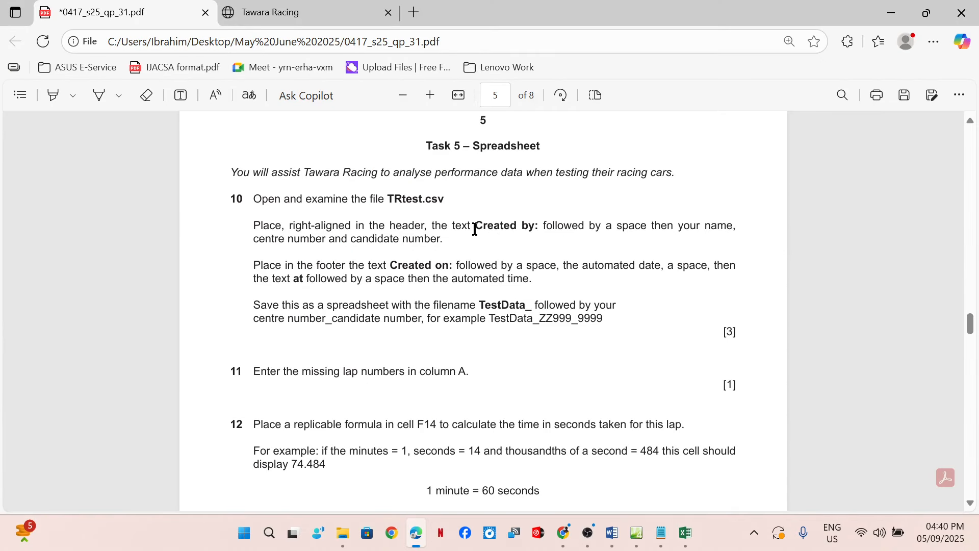
pyautogui.moveTo(475, 229); pyautogui.dragTo(539, 226)
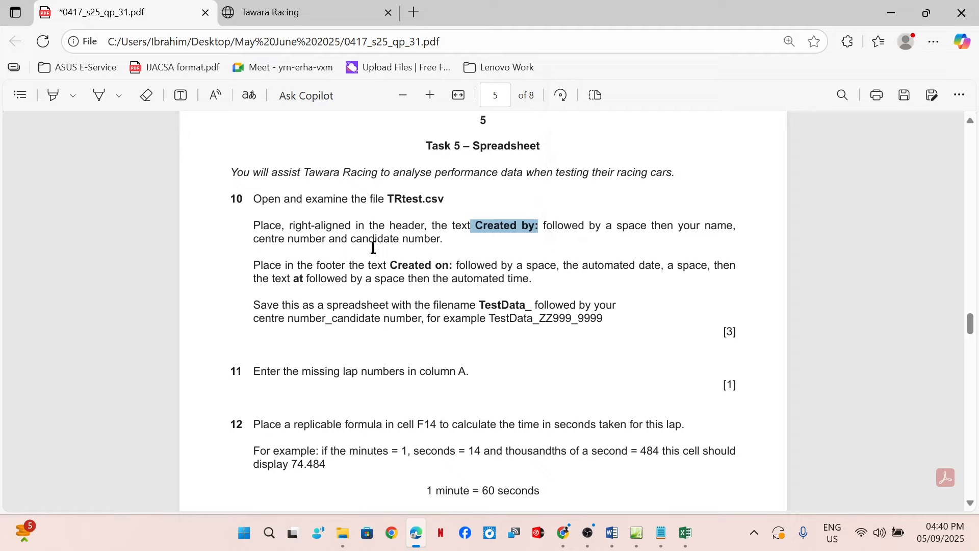
pyautogui.click(689, 533)
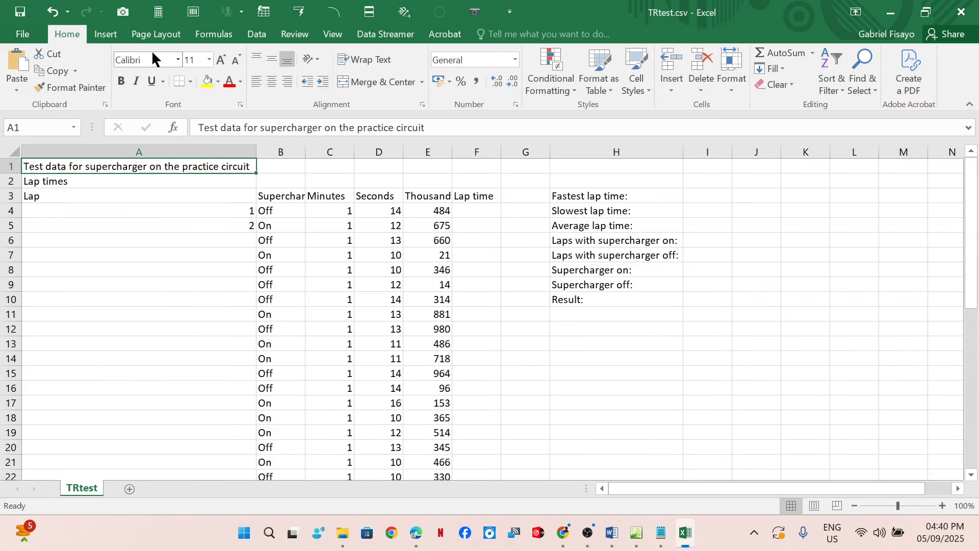
pyautogui.click(102, 36)
pyautogui.click(805, 71)
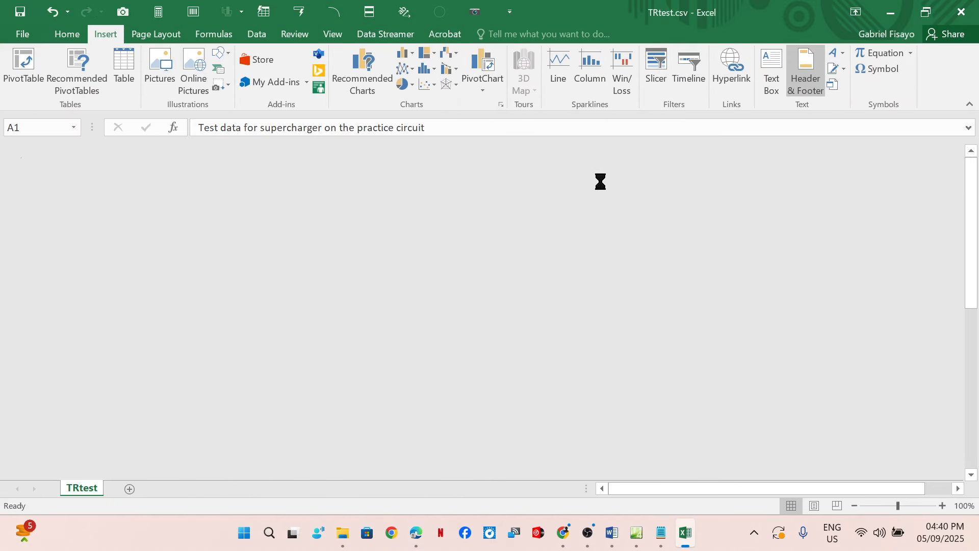
pyautogui.click(483, 230)
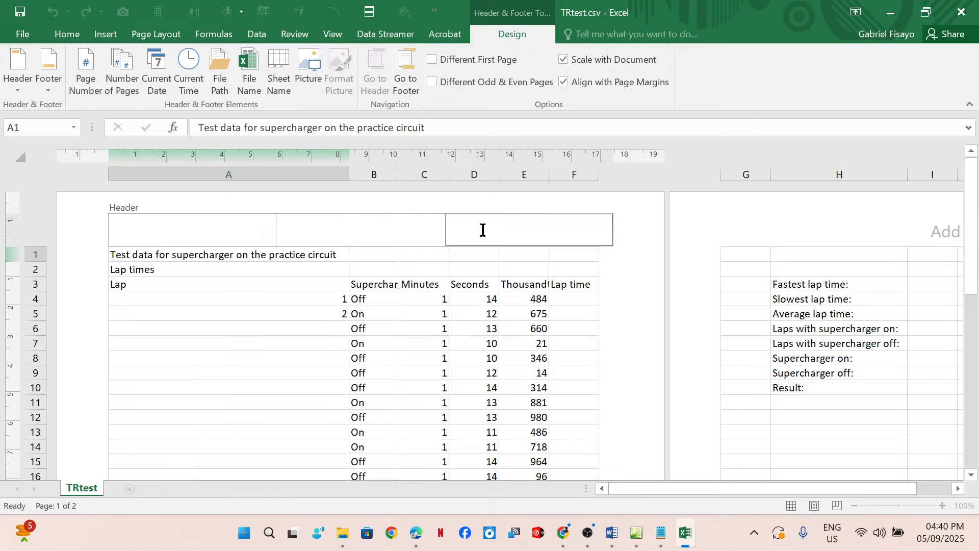
pyautogui.write('Created by: Rebecca,')
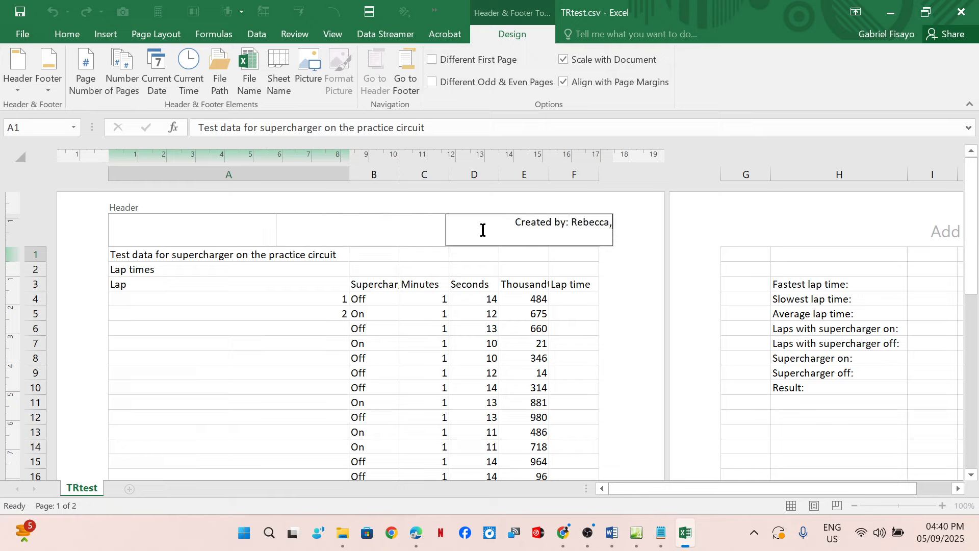
pyautogui.write(' 1234, 56')
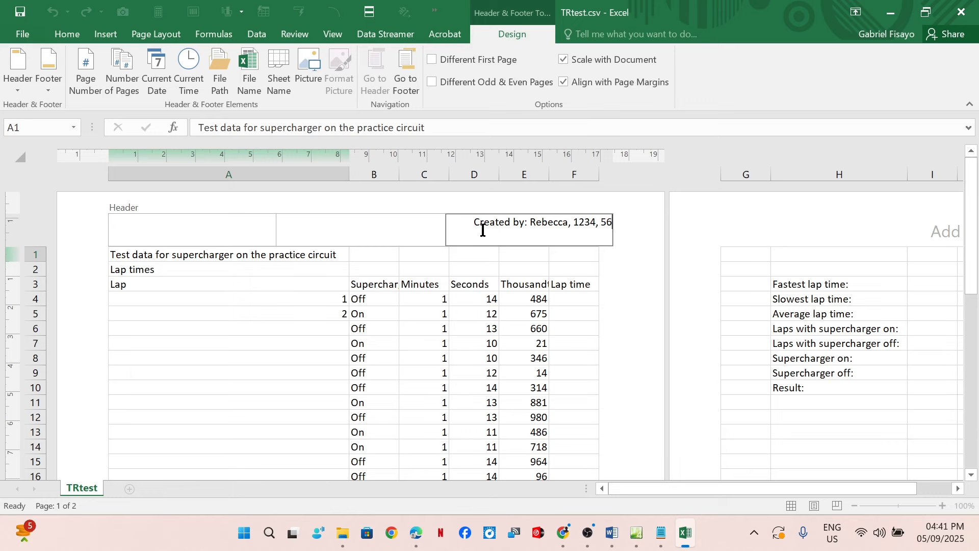
pyautogui.write('78')
pyautogui.click(607, 290)
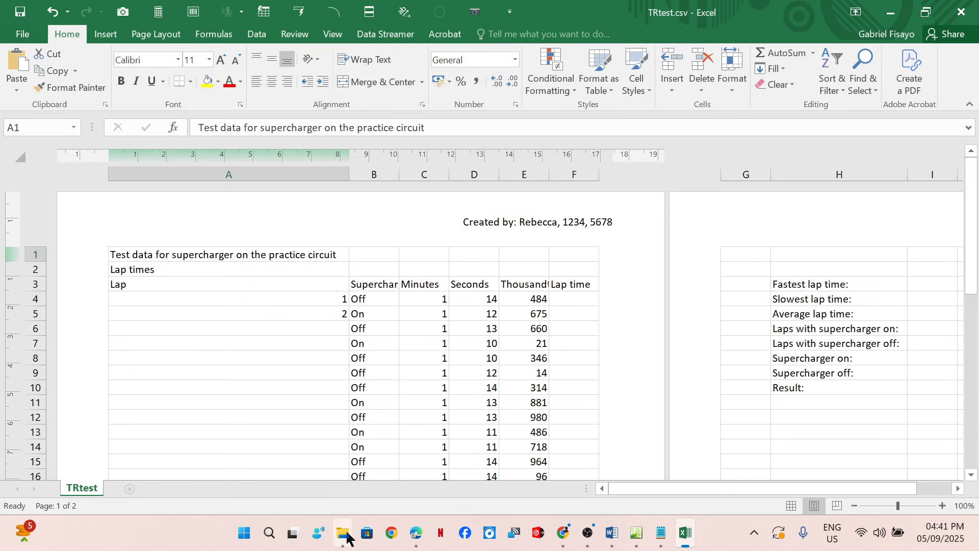
# Copy the "Created on:" wording from the exam paper into the right section of the worksheet's footer
pyautogui.click(417, 533)
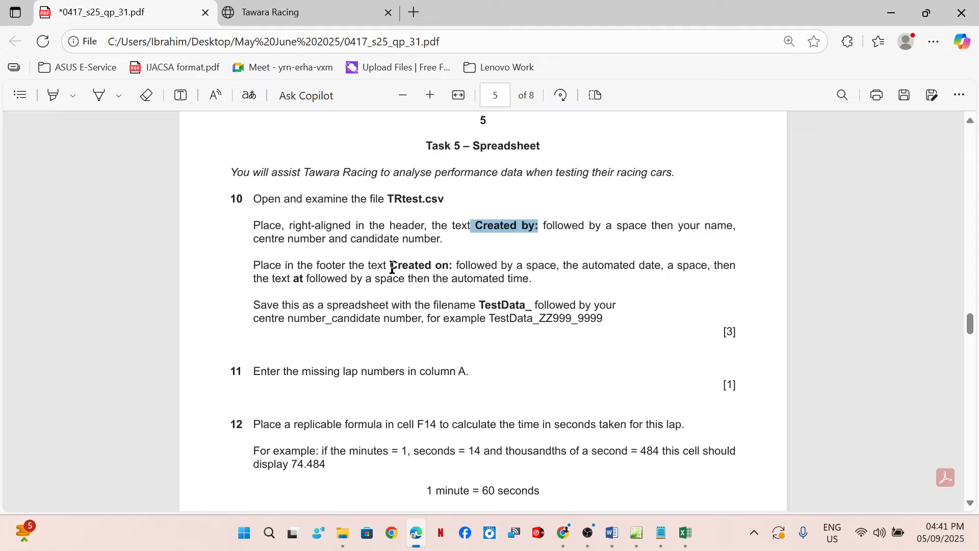
pyautogui.moveTo(392, 268); pyautogui.dragTo(453, 266)
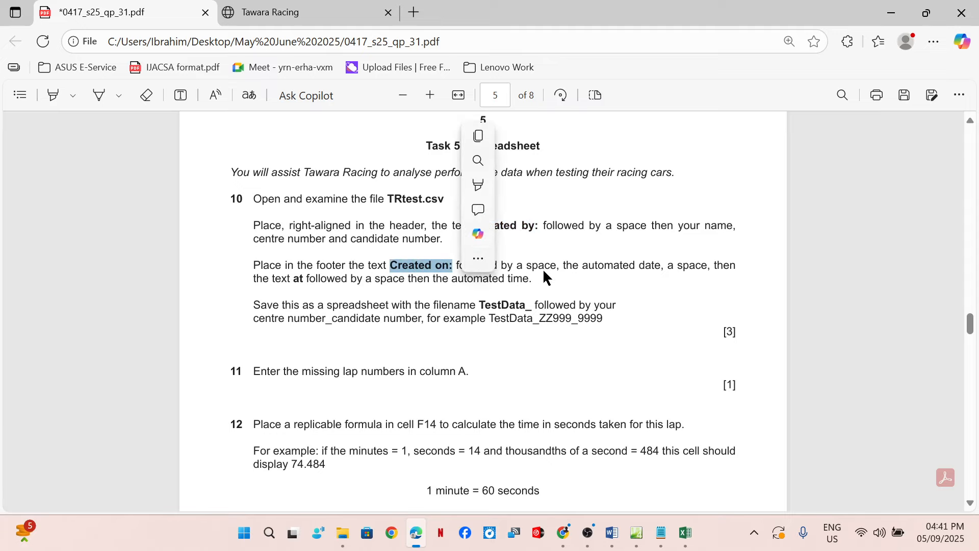
pyautogui.hotkey('ctrl', 'c')
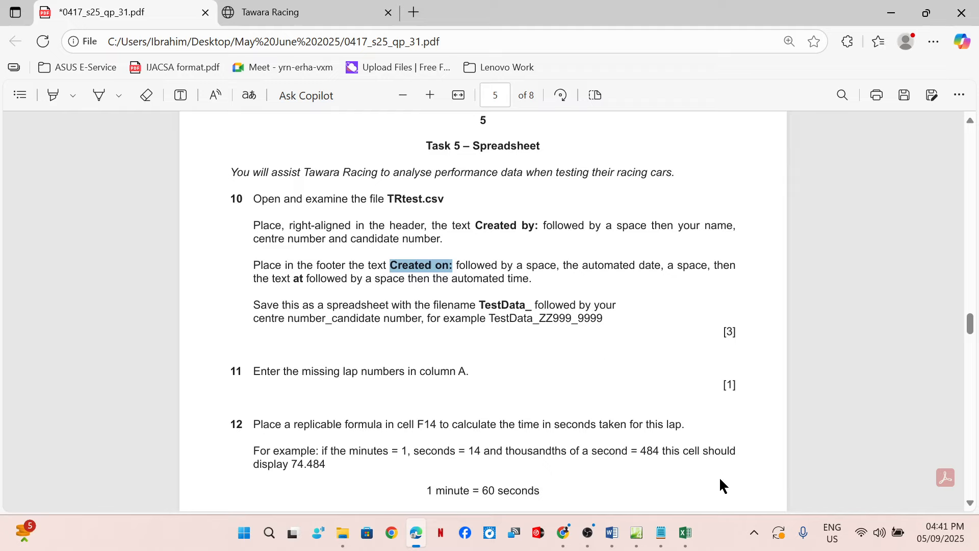
pyautogui.moveTo(697, 515)
pyautogui.click(688, 498)
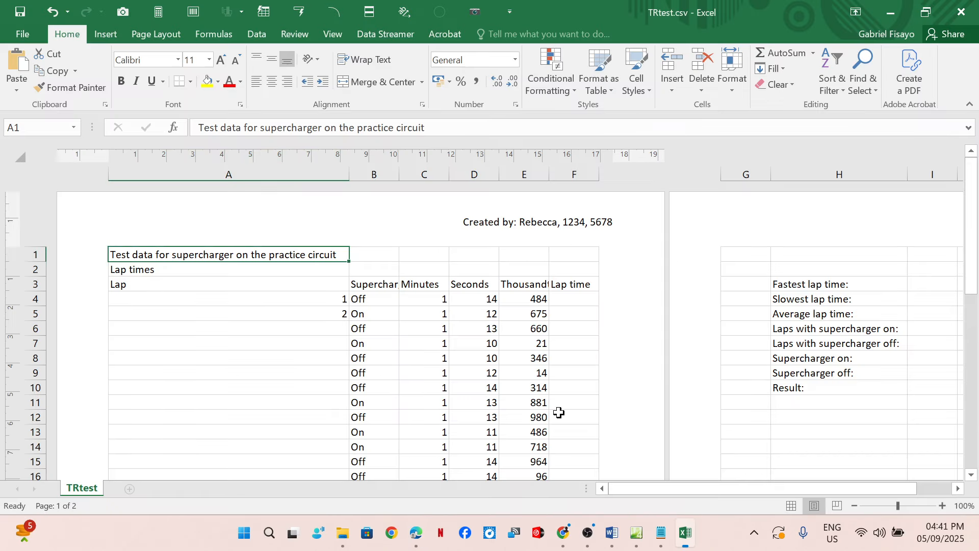
pyautogui.scroll(-15, 456, 387)
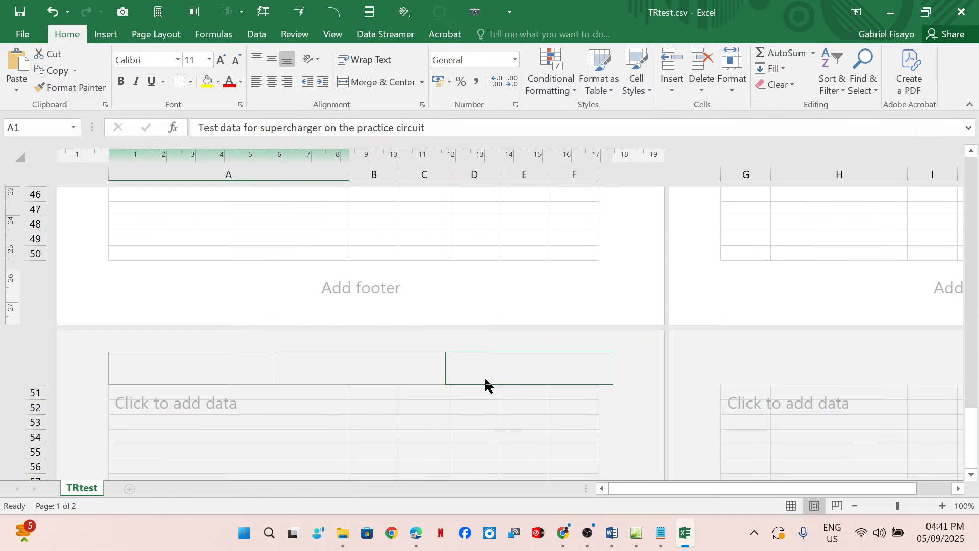
pyautogui.click(502, 280)
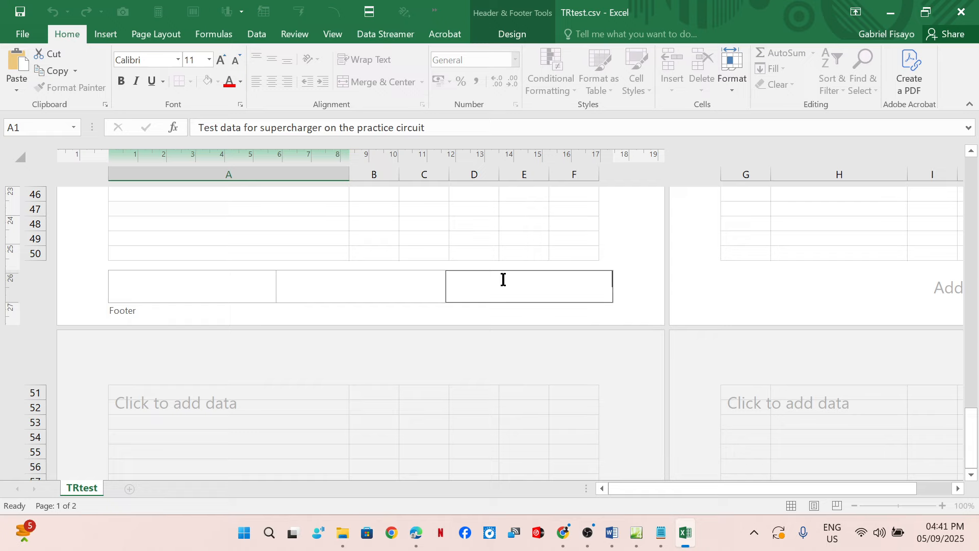
pyautogui.write('Created on:')
# Insert the automated date after "Created on:" in the footer
pyautogui.click(116, 41)
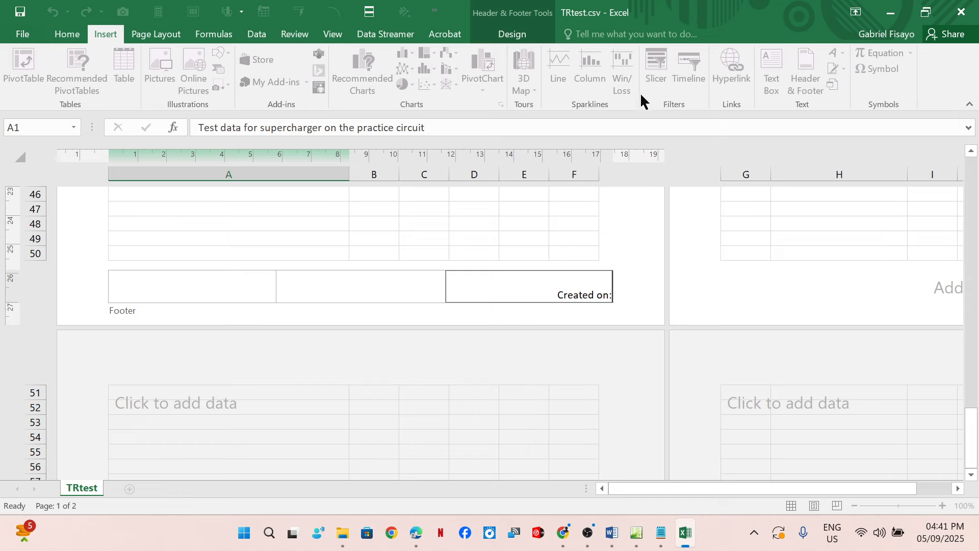
pyautogui.click(253, 36)
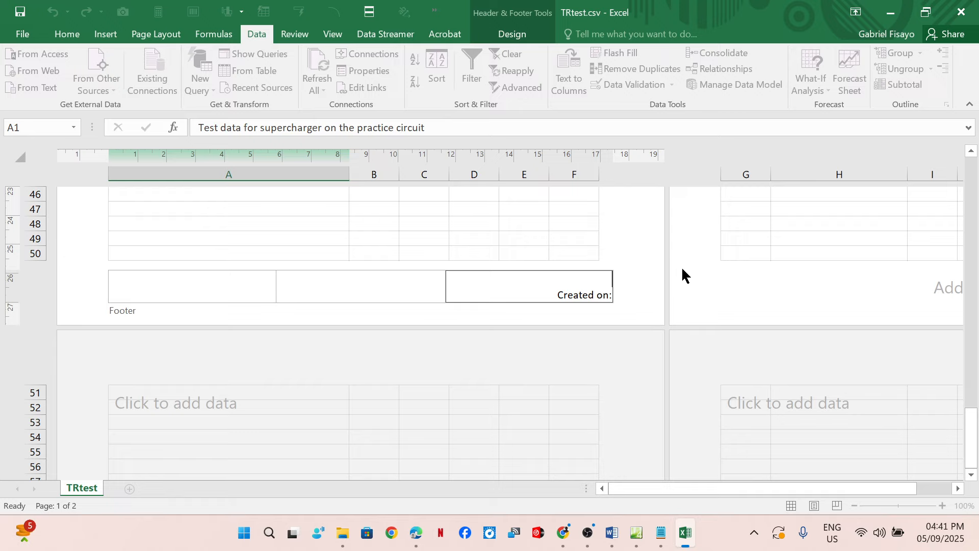
pyautogui.click(500, 36)
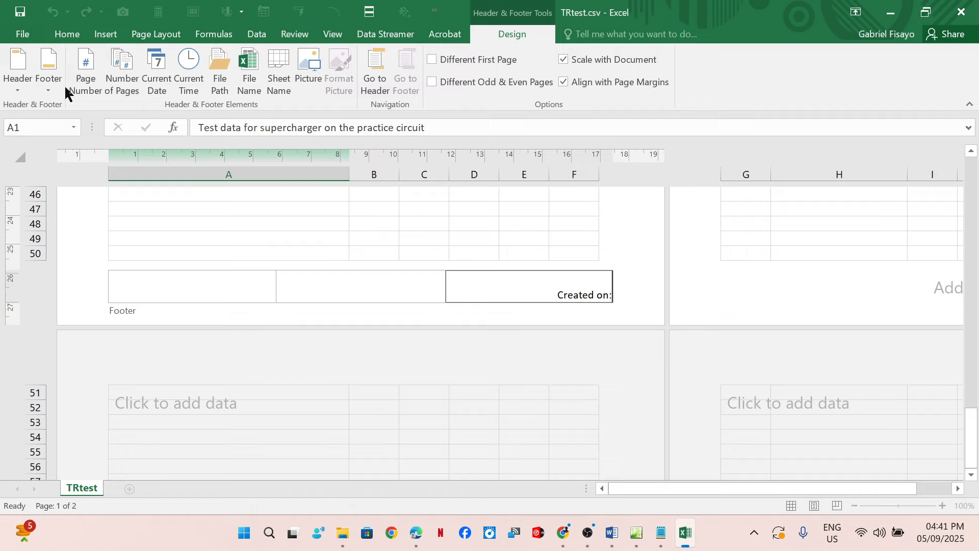
pyautogui.click(154, 92)
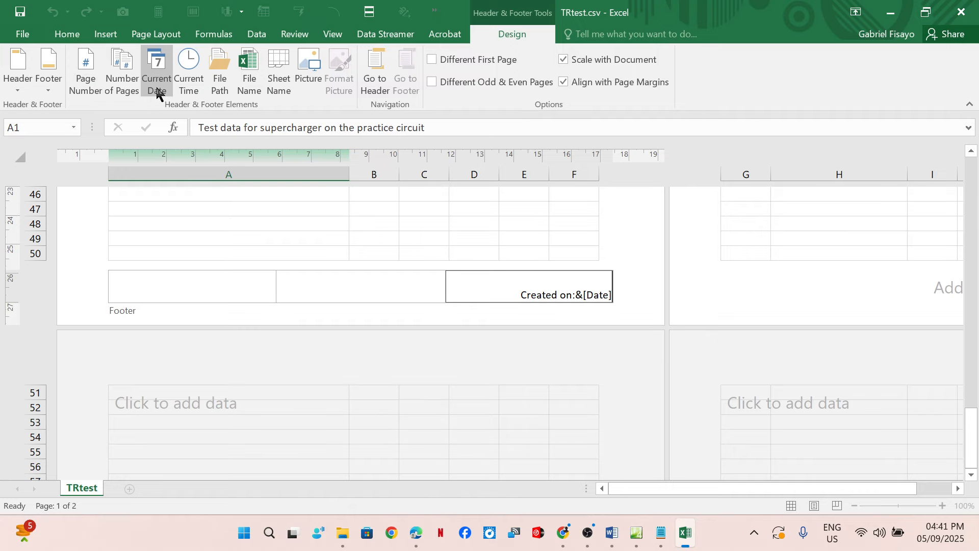
# Append the text "at" from the exam paper and the automated time after the date in the footer
pyautogui.moveTo(416, 533)
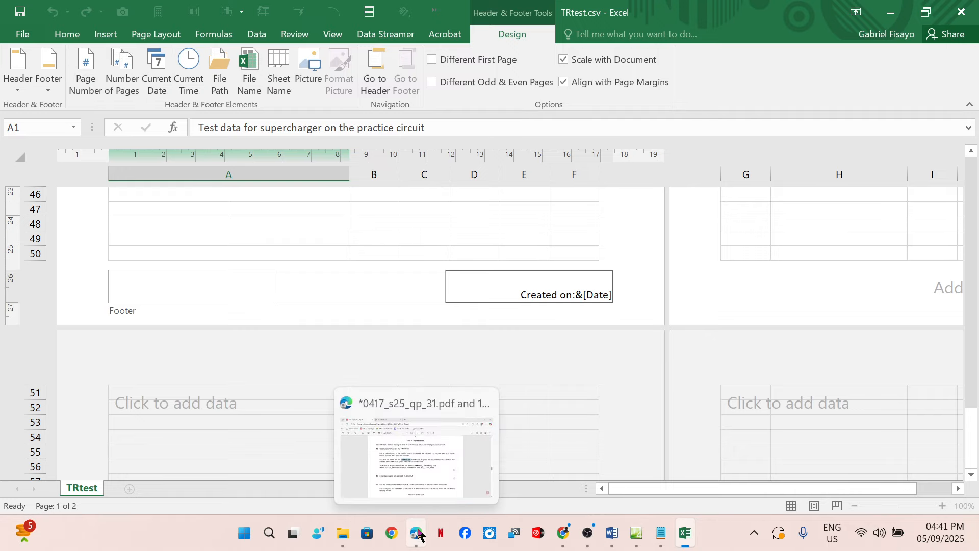
pyautogui.click(404, 471)
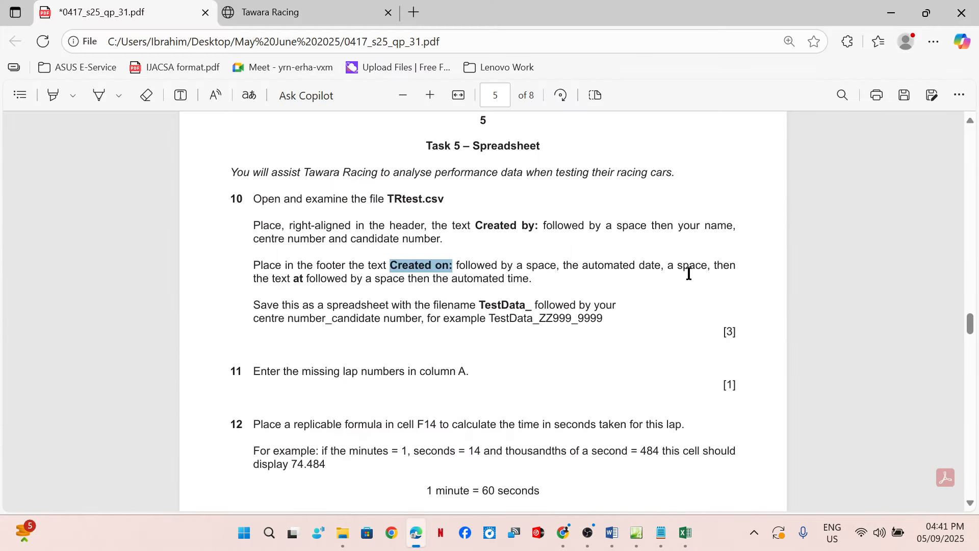
pyautogui.doubleClick(298, 280)
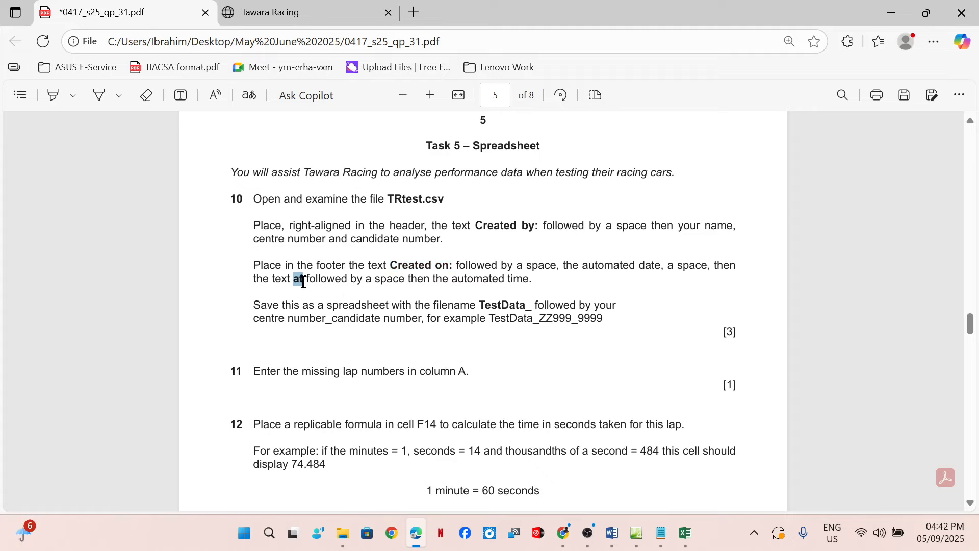
pyautogui.click(686, 534)
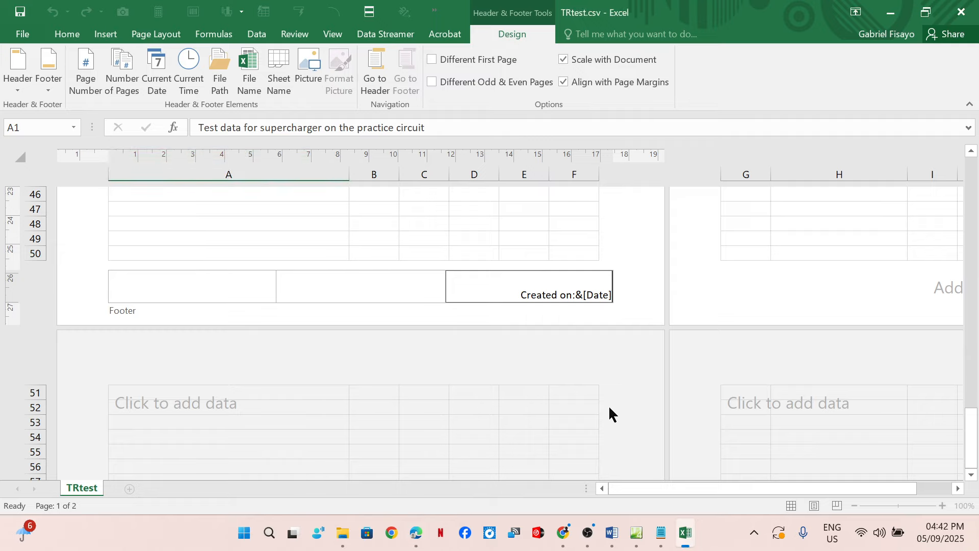
pyautogui.hotkey('ctrl', 'v')
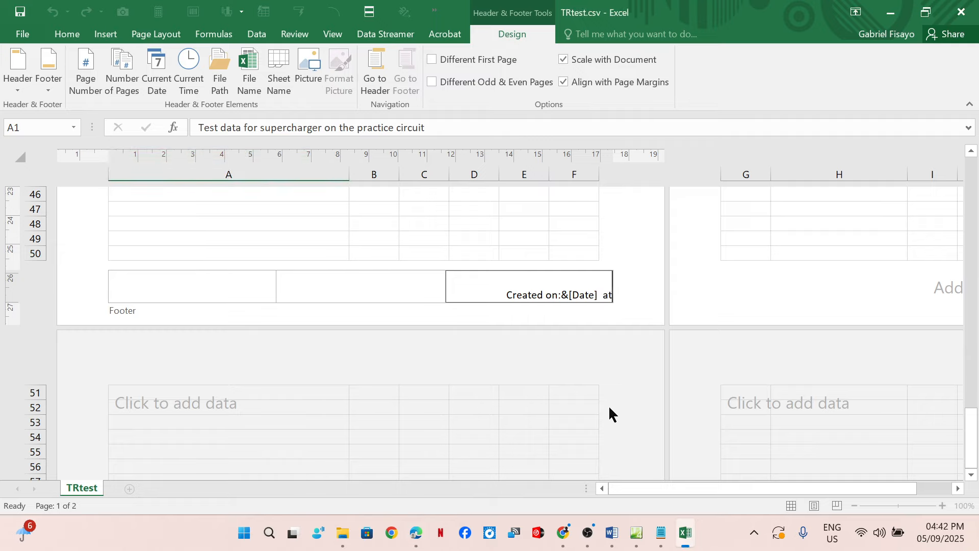
pyautogui.click(191, 88)
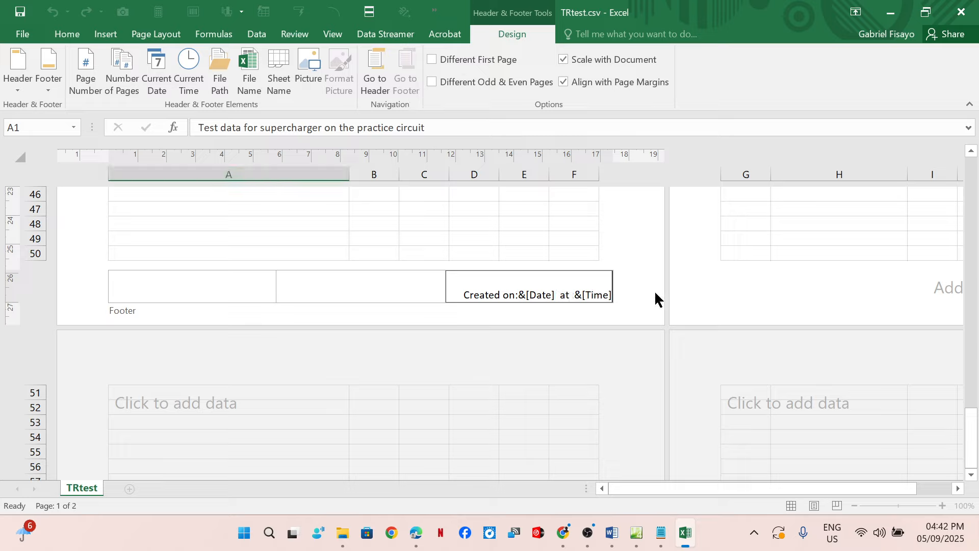
# Switch to the exam paper and select the required file name prefix TestData_ and its example in question 10
pyautogui.click(416, 533)
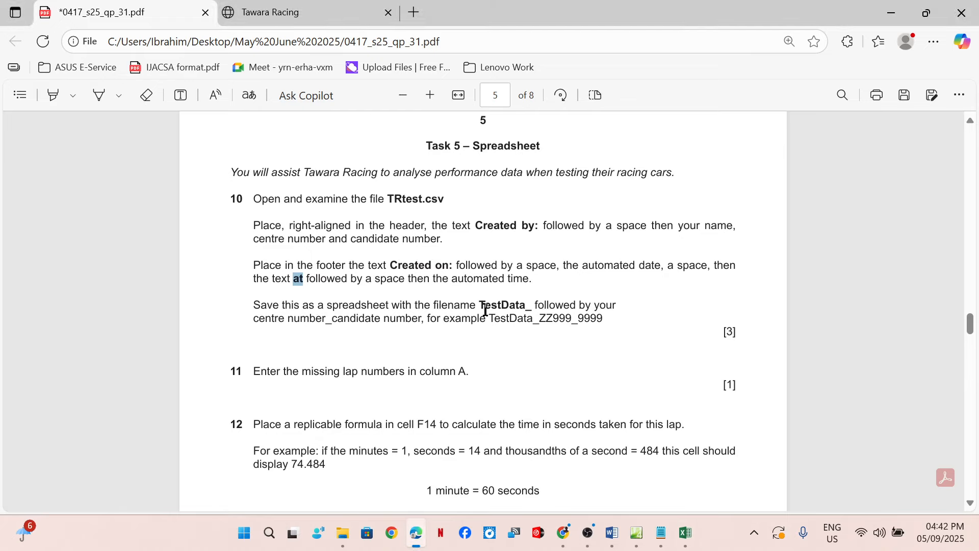
pyautogui.moveTo(481, 306); pyautogui.dragTo(536, 306)
pyautogui.rightClick(550, 306)
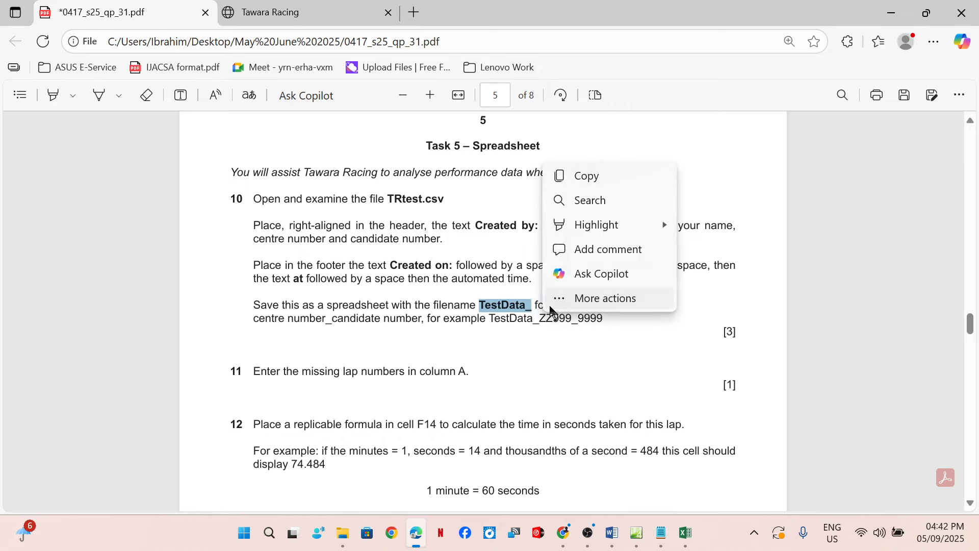
pyautogui.press('Escape')
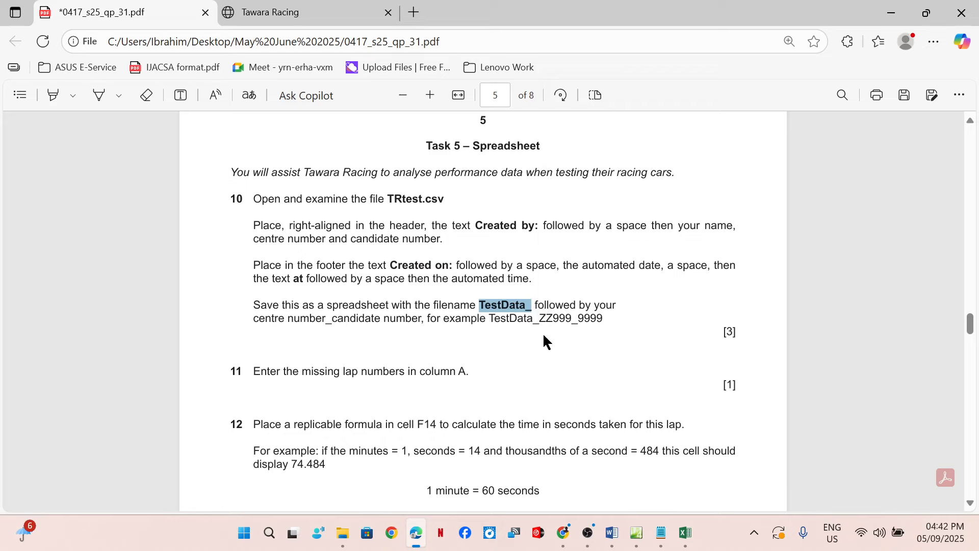
pyautogui.moveTo(488, 319); pyautogui.dragTo(614, 324)
# Return to the spreadsheet, finish editing the footer and switch the worksheet to Normal view
pyautogui.click(686, 532)
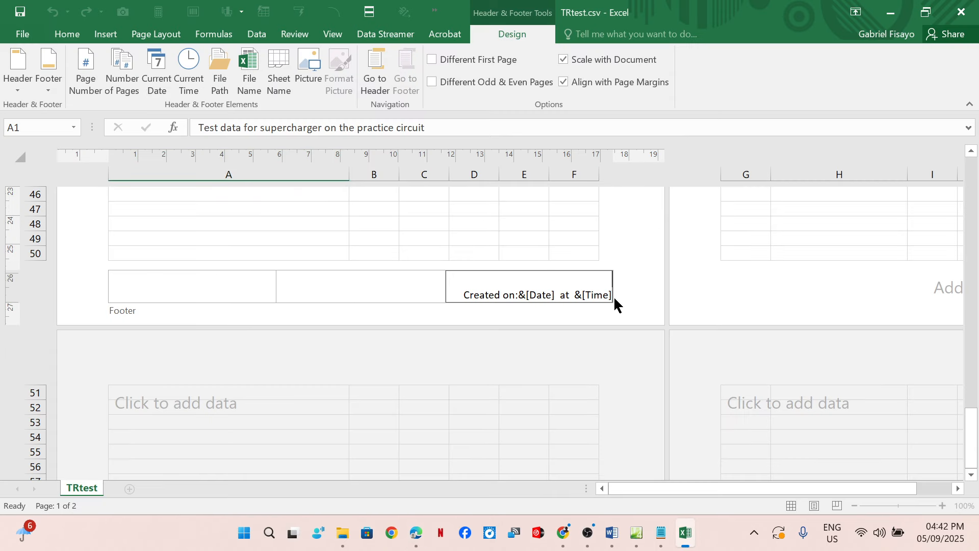
pyautogui.click(719, 489)
pyautogui.click(791, 505)
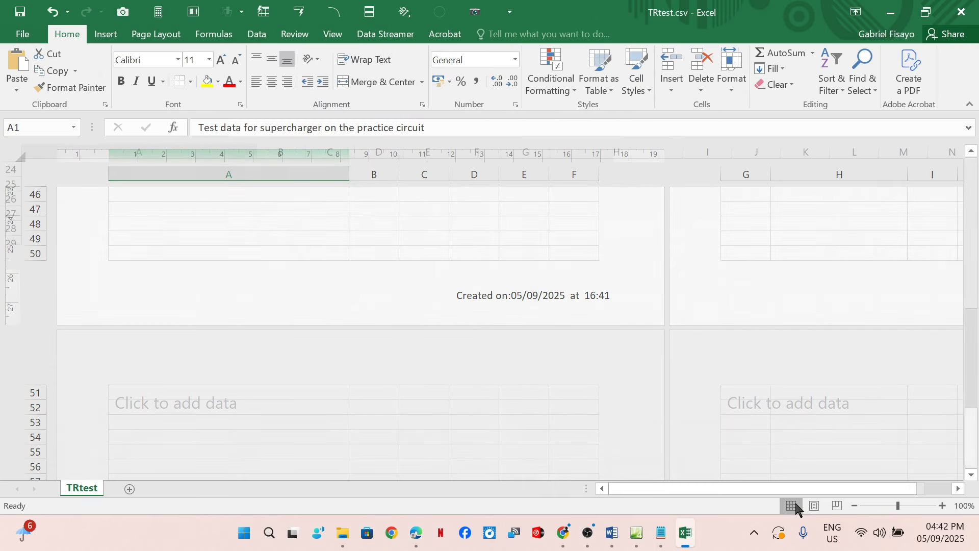
# Save the file as an Excel Workbook (*.xlsx) named TestData_1234_5678 in the current folder
pyautogui.click(18, 40)
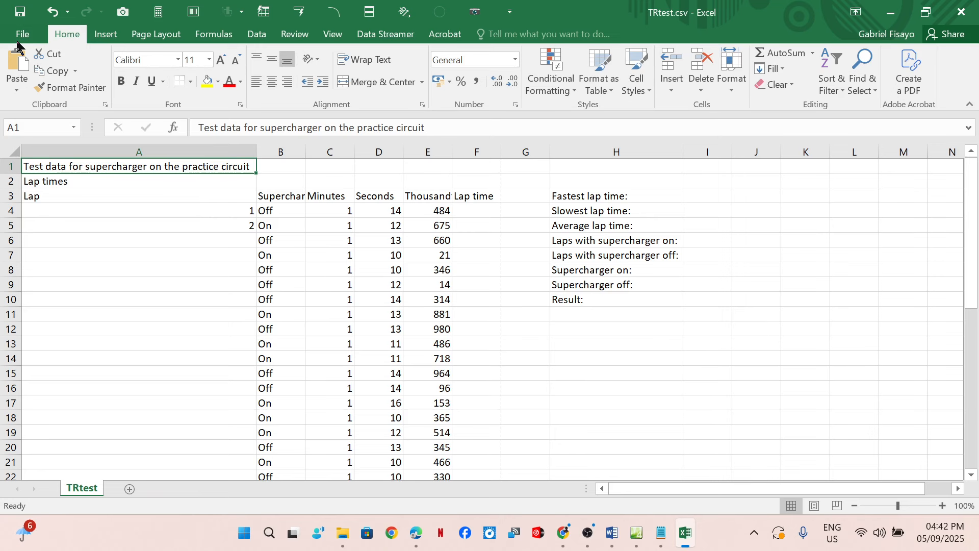
pyautogui.click(48, 166)
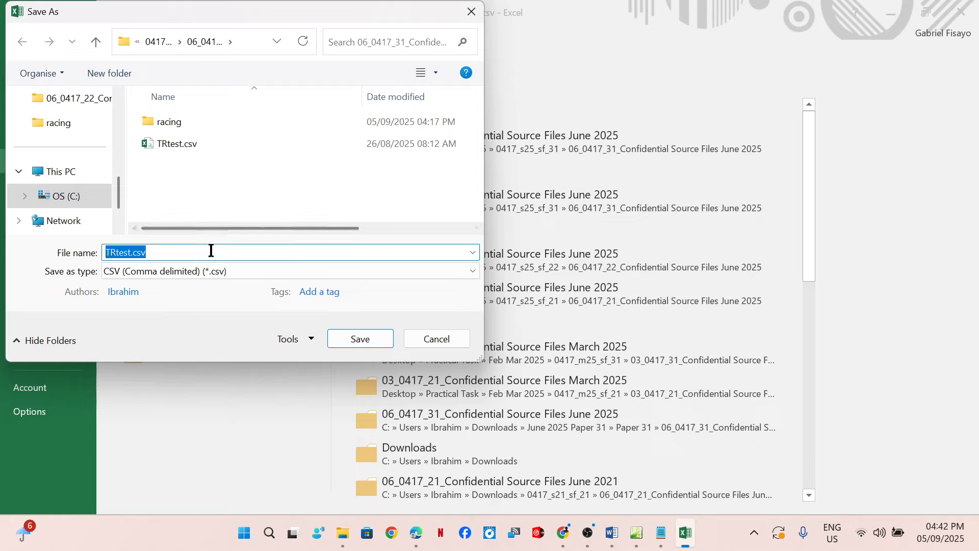
pyautogui.write('TestData_')
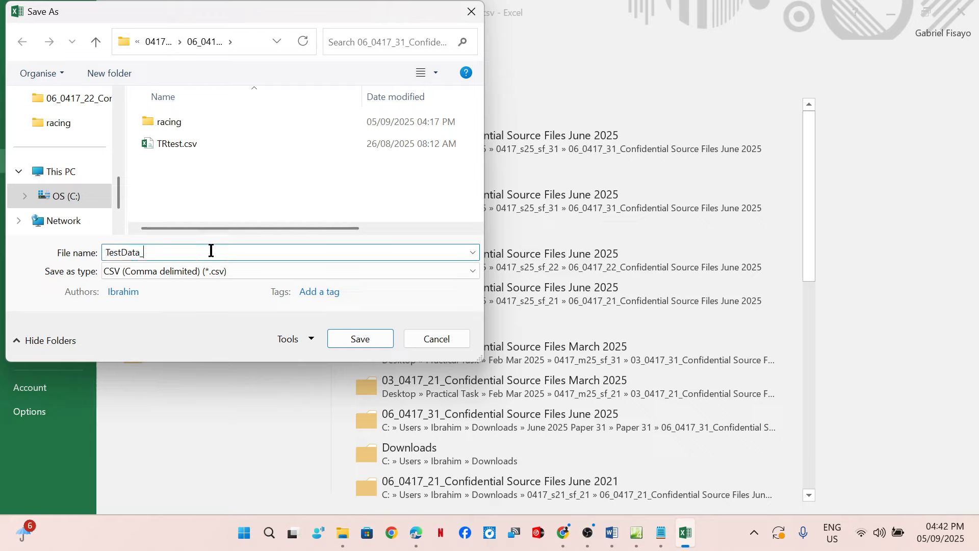
pyautogui.write('1')
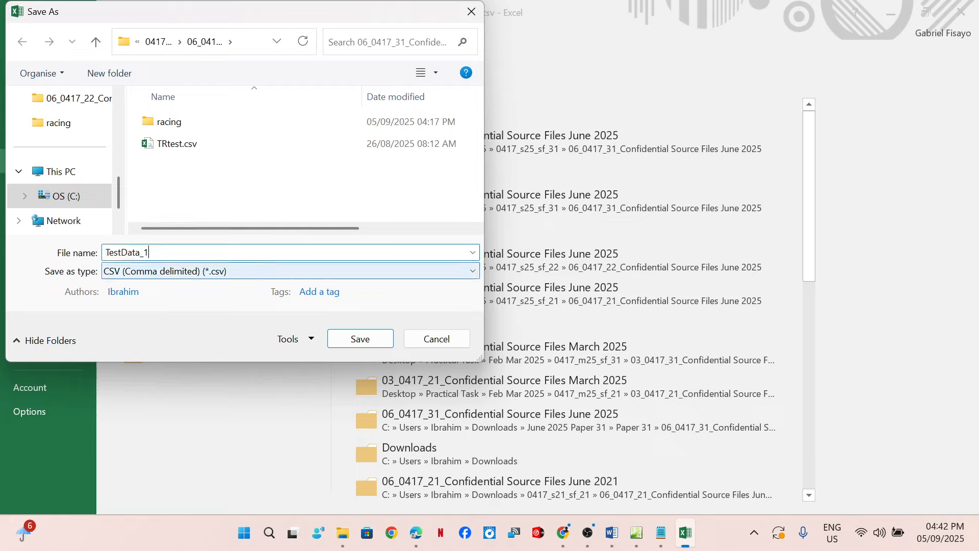
pyautogui.write('234_5678')
pyautogui.click(270, 272)
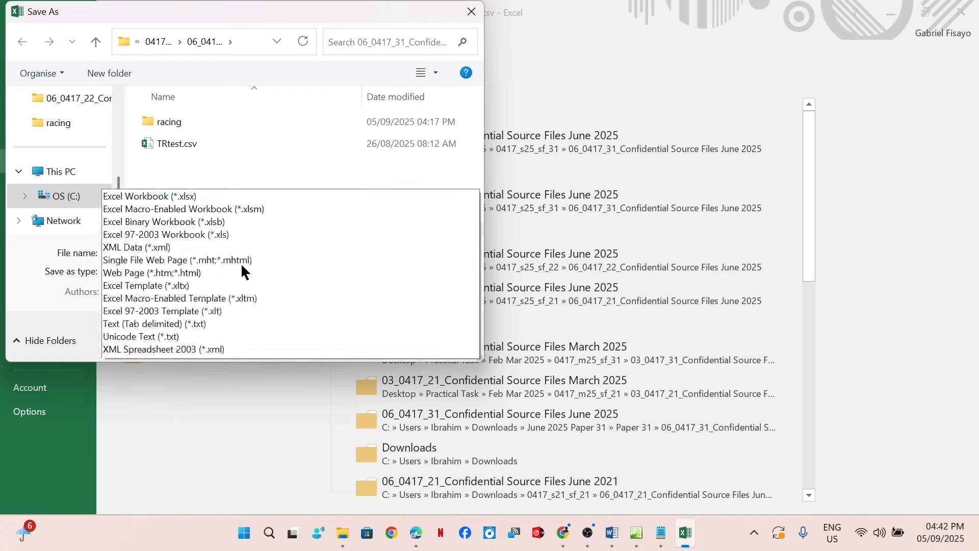
pyautogui.click(209, 8)
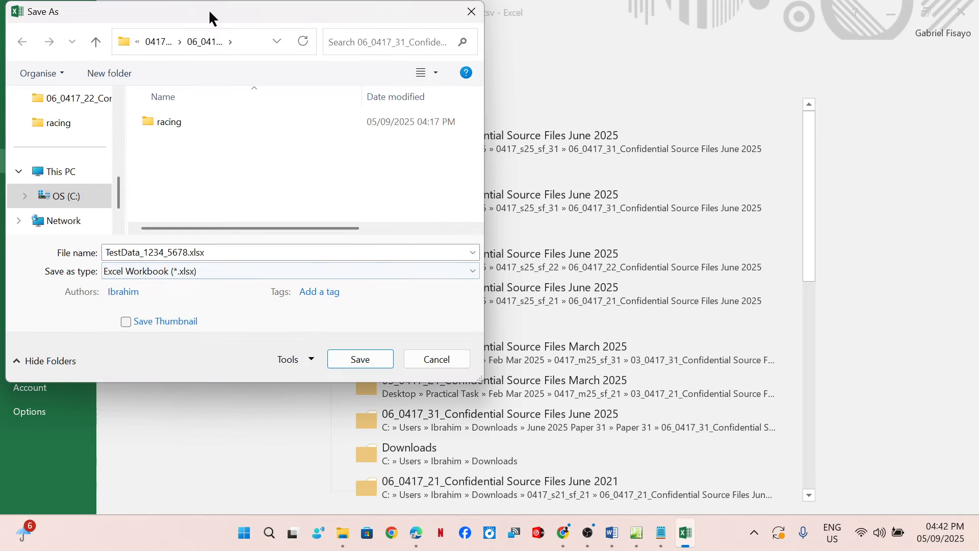
pyautogui.click(359, 360)
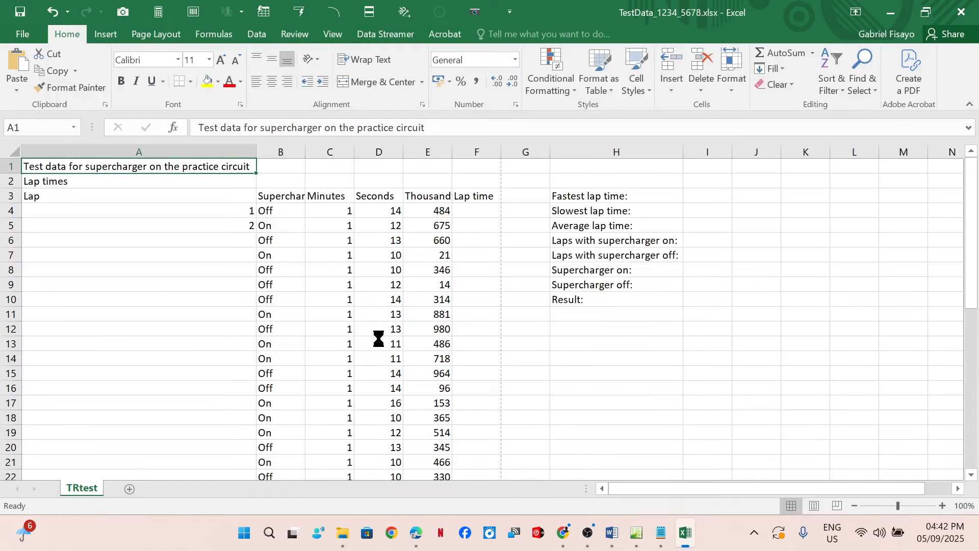
# Switch to the exam paper to read question 11, then return to the spreadsheet and examine the missing lap numbers in column A
pyautogui.click(422, 539)
pyautogui.scroll(-3, 343, 293)
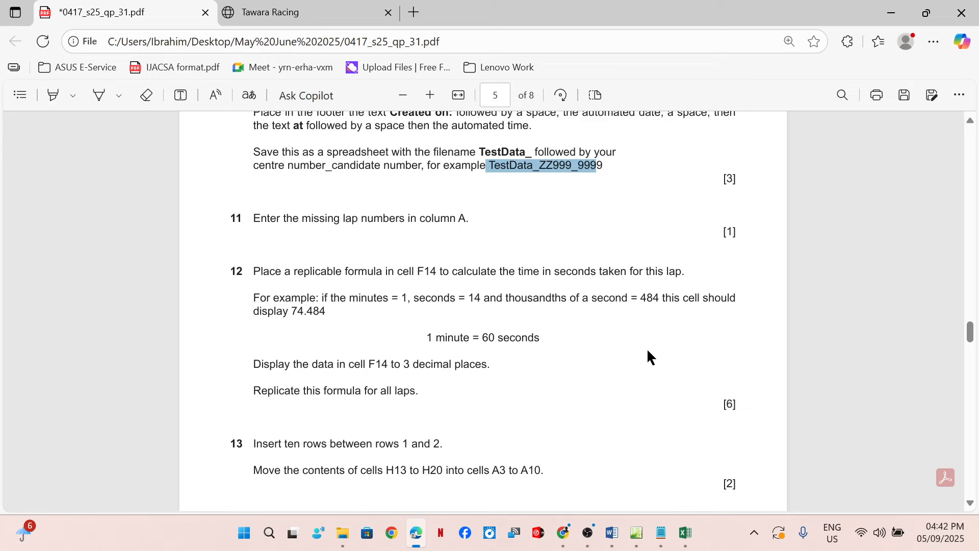
pyautogui.click(686, 534)
pyautogui.click(138, 152)
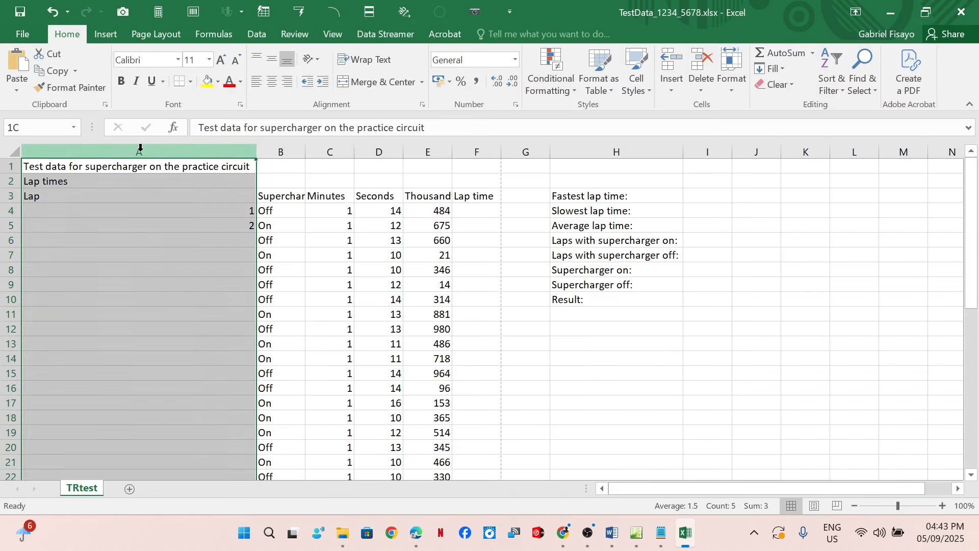
pyautogui.click(165, 268)
pyautogui.moveTo(179, 243); pyautogui.dragTo(191, 357)
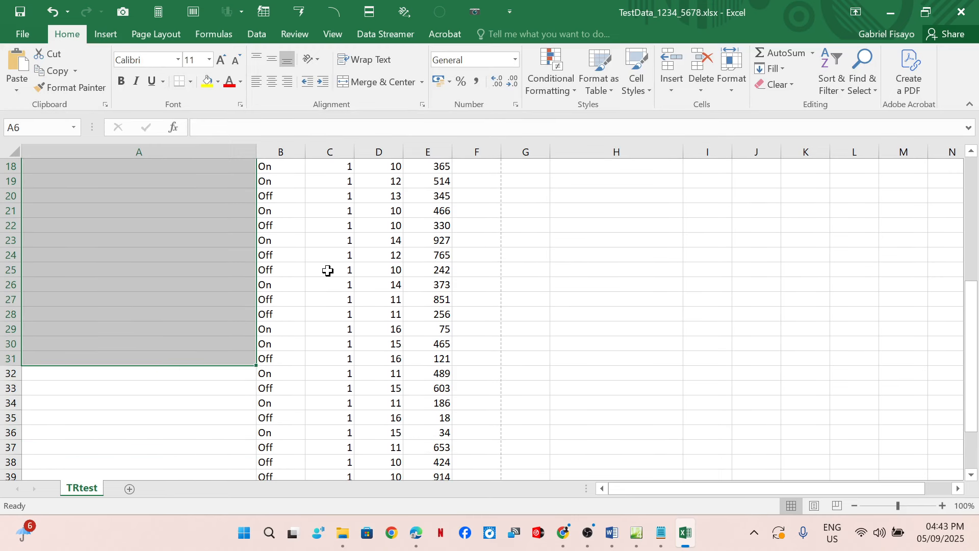
pyautogui.click(326, 271)
pyautogui.scroll(5, 168, 279)
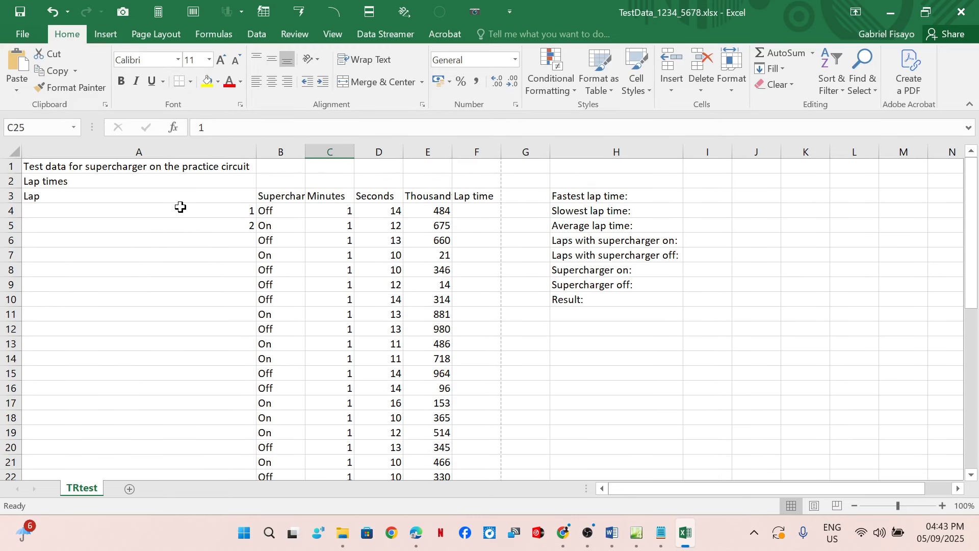
# Extend the lap number series from cells A4 and A5 down column A to lap 40
pyautogui.moveTo(182, 212); pyautogui.dragTo(186, 228)
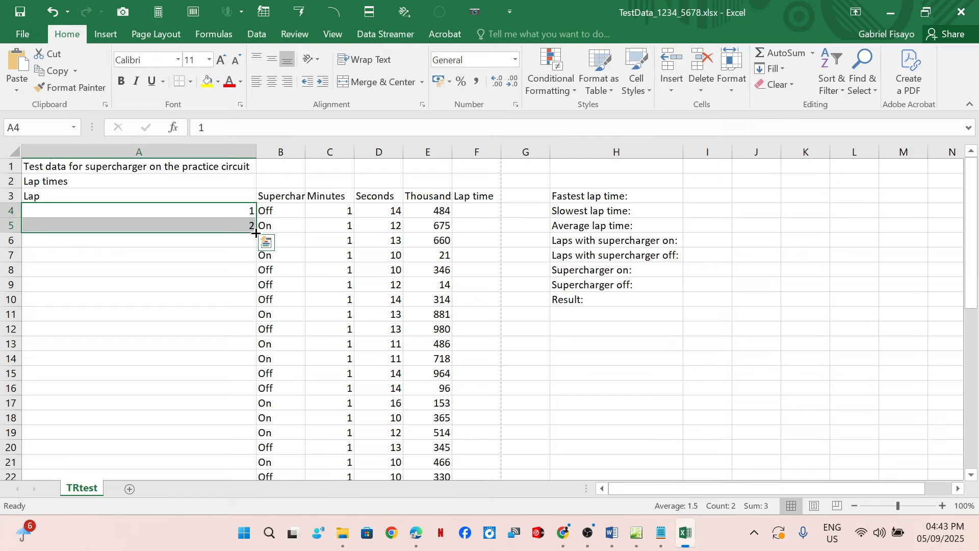
pyautogui.moveTo(256, 233); pyautogui.dragTo(247, 448)
pyautogui.scroll(6, 194, 363)
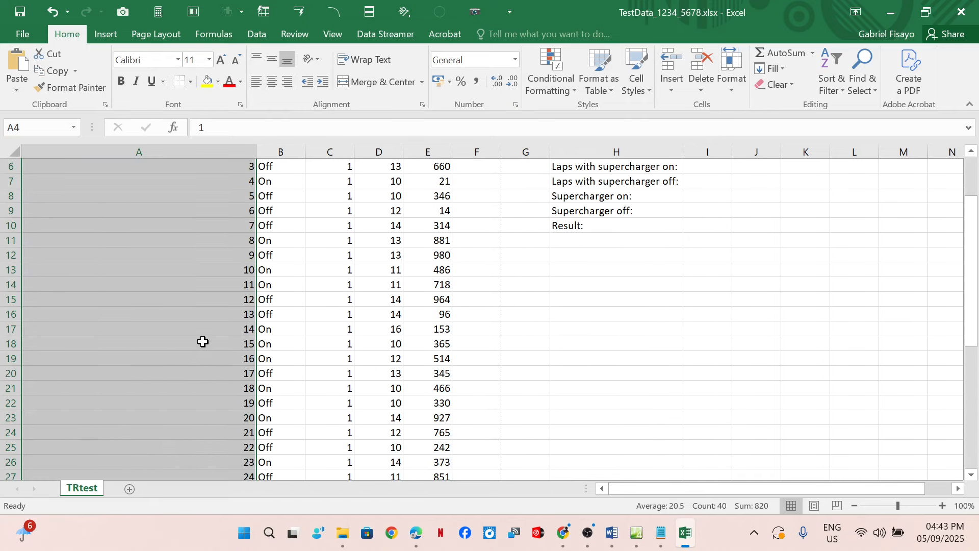
pyautogui.scroll(2, 203, 342)
pyautogui.click(187, 283)
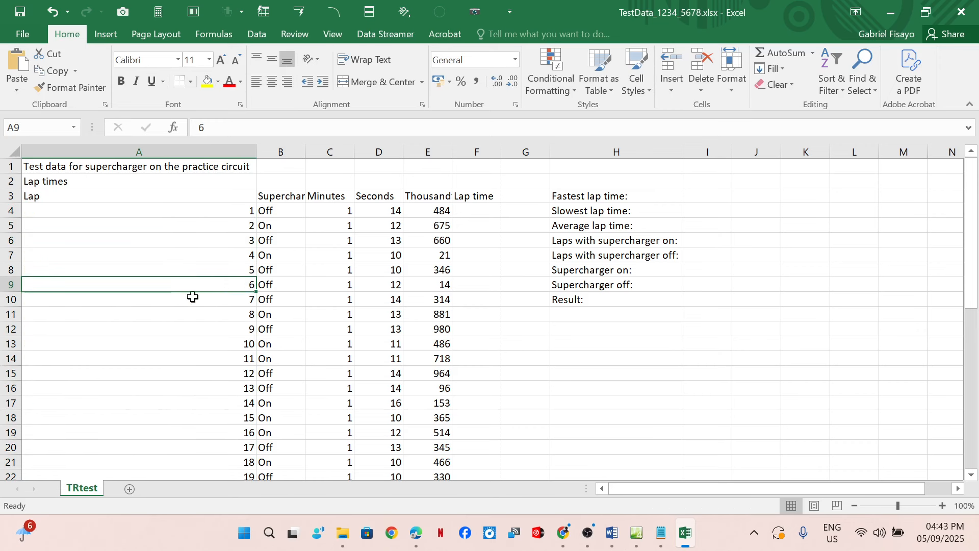
# Switch to the exam paper and underline the example values = 1, = 14 and = 484 in question 12
pyautogui.click(422, 533)
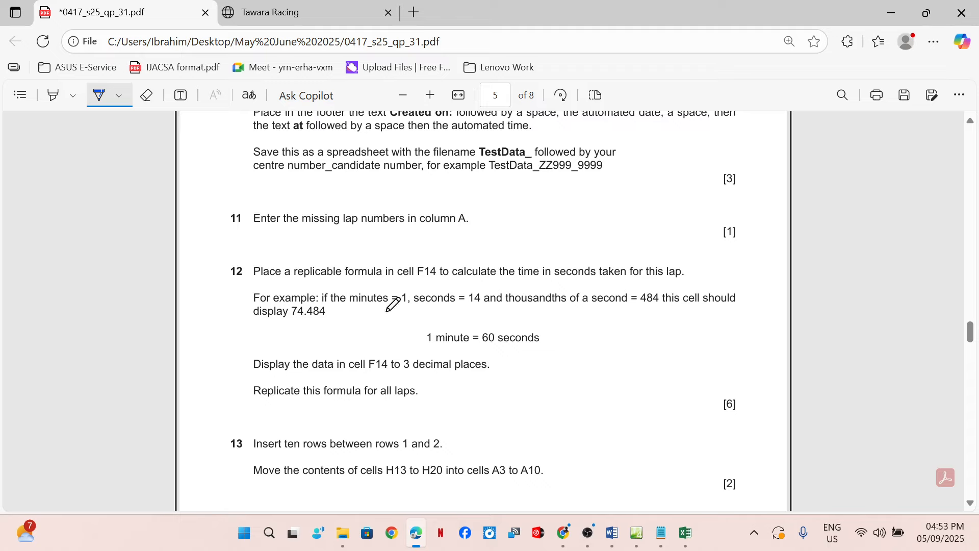
pyautogui.moveTo(389, 308); pyautogui.dragTo(480, 308)
pyautogui.moveTo(632, 310); pyautogui.dragTo(656, 306)
# Return to the spreadsheet and examine the thousandths column E, the seconds column D and the first minutes value in C4
pyautogui.click(685, 533)
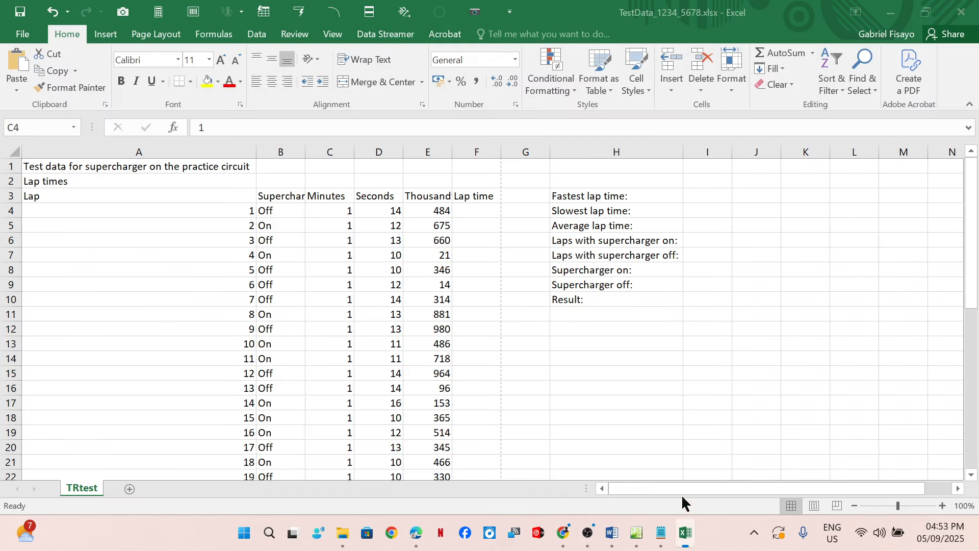
pyautogui.click(440, 150)
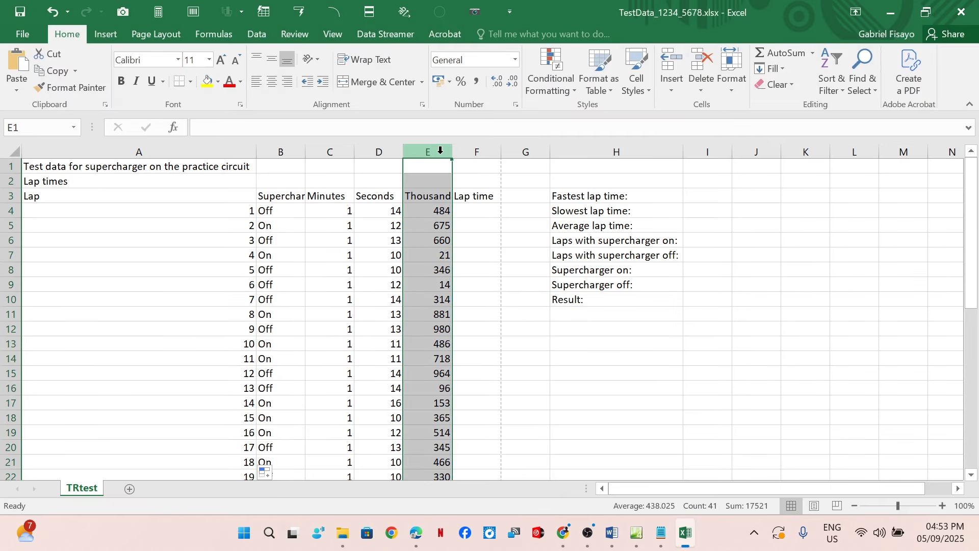
pyautogui.click(373, 153)
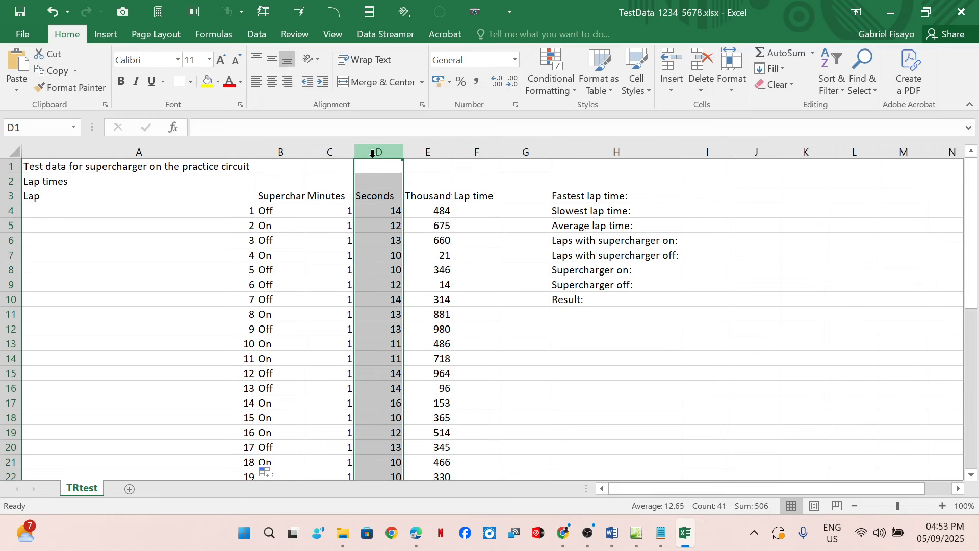
pyautogui.click(334, 211)
# Underline "1 minute = 60 seconds" in the exam paper, circle its 1, and return to the spreadsheet
pyautogui.click(416, 533)
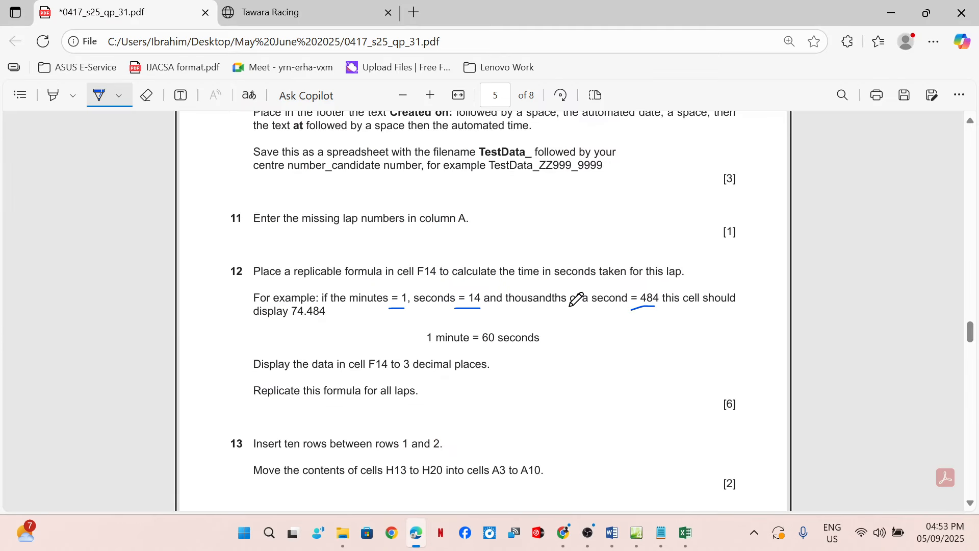
pyautogui.moveTo(428, 345); pyautogui.dragTo(536, 344)
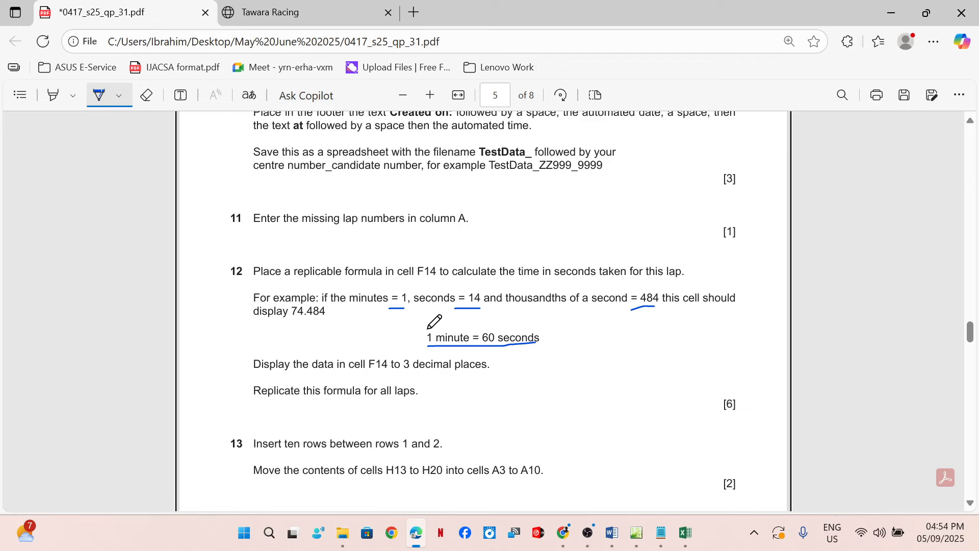
pyautogui.moveTo(428, 330)
pyautogui.mouseDown()
pyautogui.moveTo(418, 341)
pyautogui.moveTo(439, 348)
pyautogui.moveTo(433, 330)
pyautogui.mouseUp()
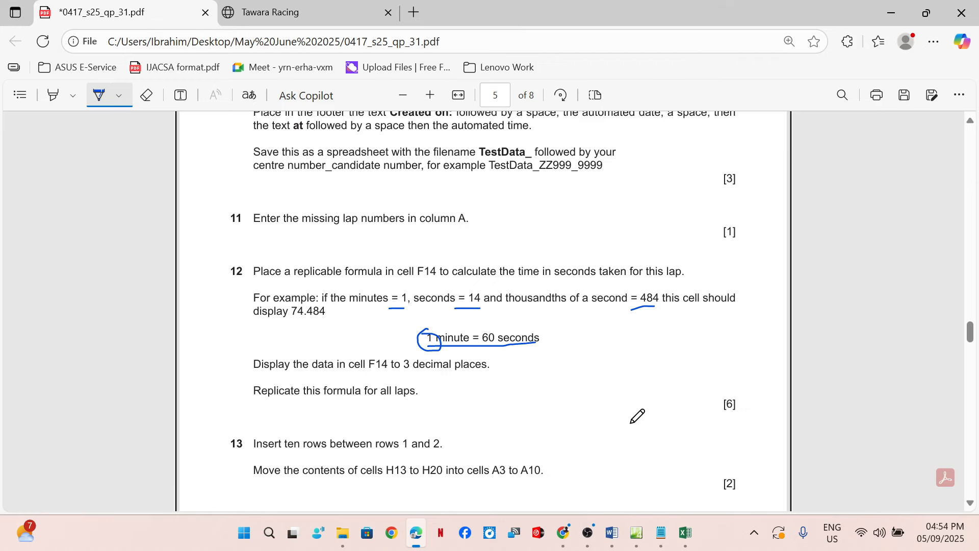
pyautogui.click(686, 532)
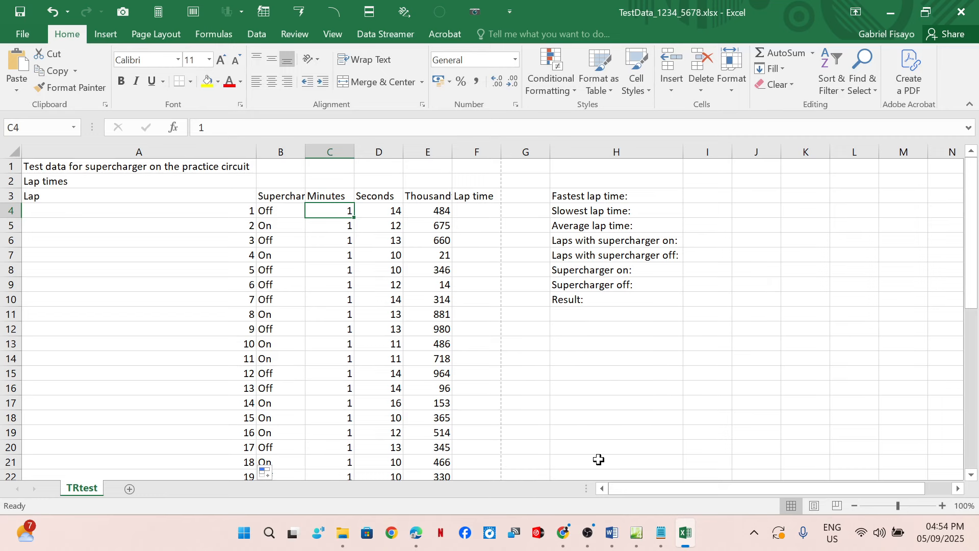
# Switch to the exam paper, underline the example result 74.484 and handwrite "60 ×" above question 11
pyautogui.click(416, 533)
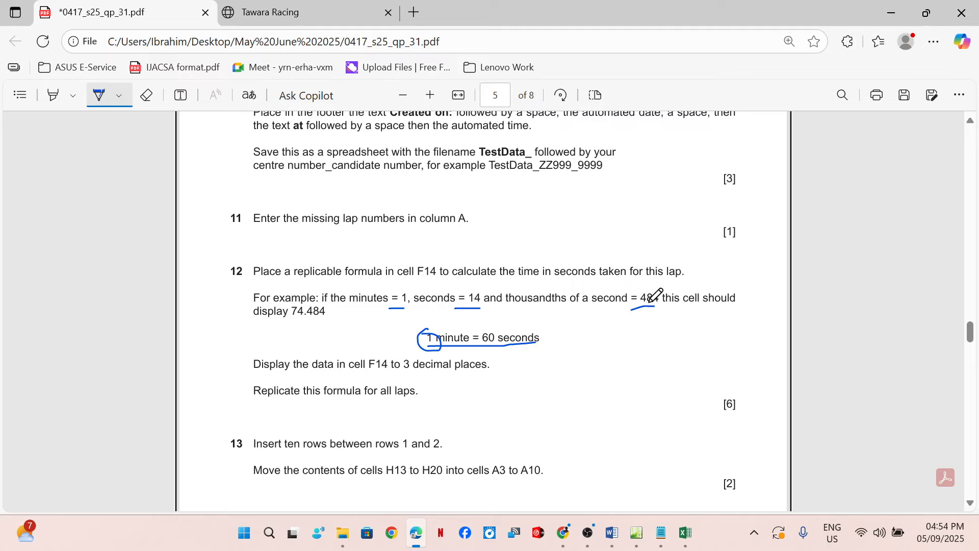
pyautogui.moveTo(284, 329); pyautogui.dragTo(325, 324)
pyautogui.moveTo(276, 180)
pyautogui.mouseDown()
pyautogui.moveTo(306, 199)
pyautogui.moveTo(274, 212)
pyautogui.mouseUp()
pyautogui.moveTo(337, 187)
pyautogui.mouseDown()
pyautogui.moveTo(326, 200)
pyautogui.moveTo(334, 189)
pyautogui.moveTo(359, 199)
pyautogui.mouseUp()
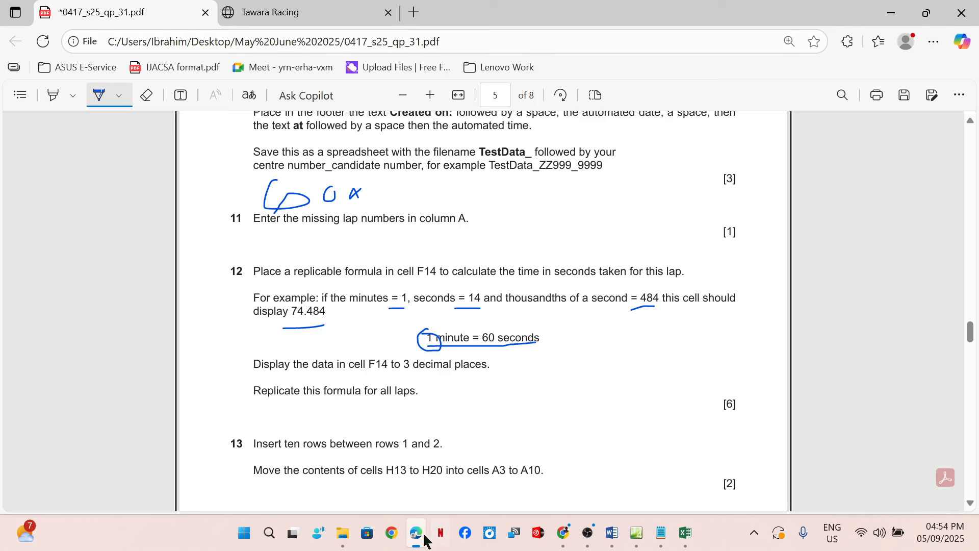
# Check the first minutes cell in the spreadsheet, then append its cell reference and a plus sign to the handwritten formula in the exam paper
pyautogui.click(685, 533)
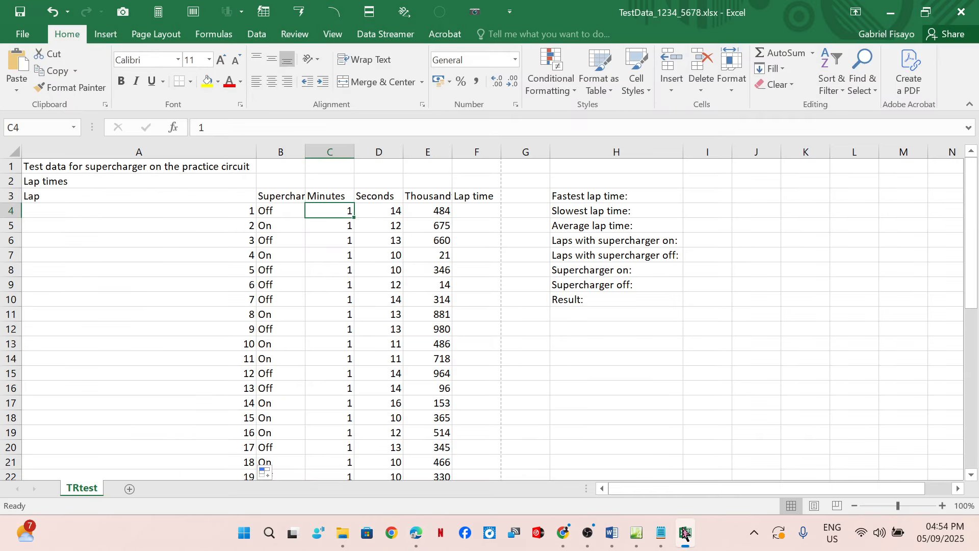
pyautogui.doubleClick(327, 209)
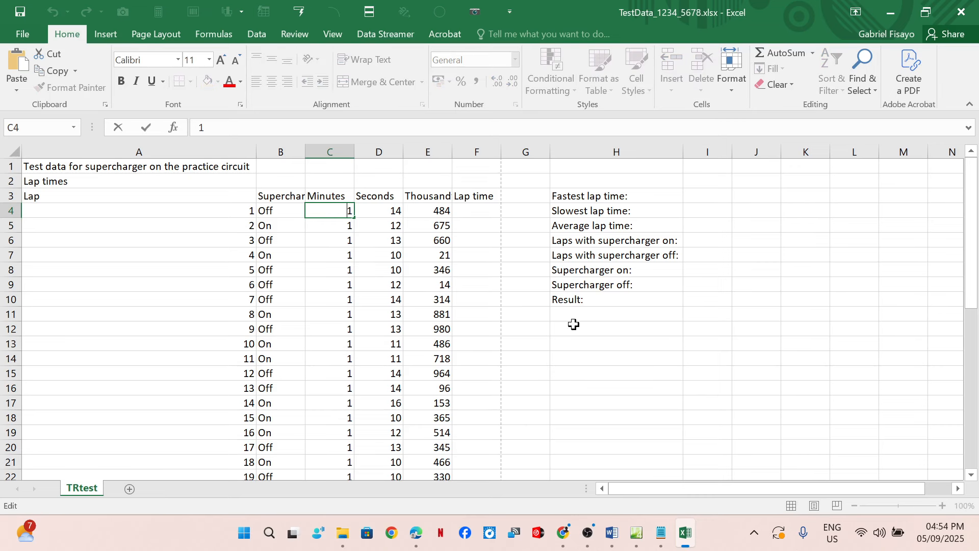
pyautogui.click(683, 536)
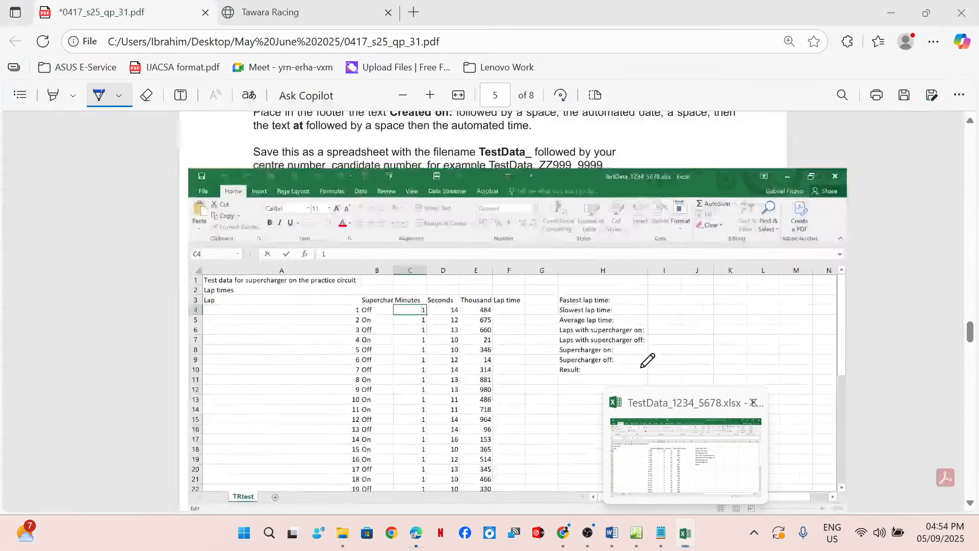
pyautogui.moveTo(386, 179)
pyautogui.mouseDown()
pyautogui.moveTo(393, 207)
pyautogui.moveTo(419, 204)
pyautogui.moveTo(417, 219)
pyautogui.moveTo(452, 193)
pyautogui.moveTo(439, 208)
pyautogui.mouseUp()
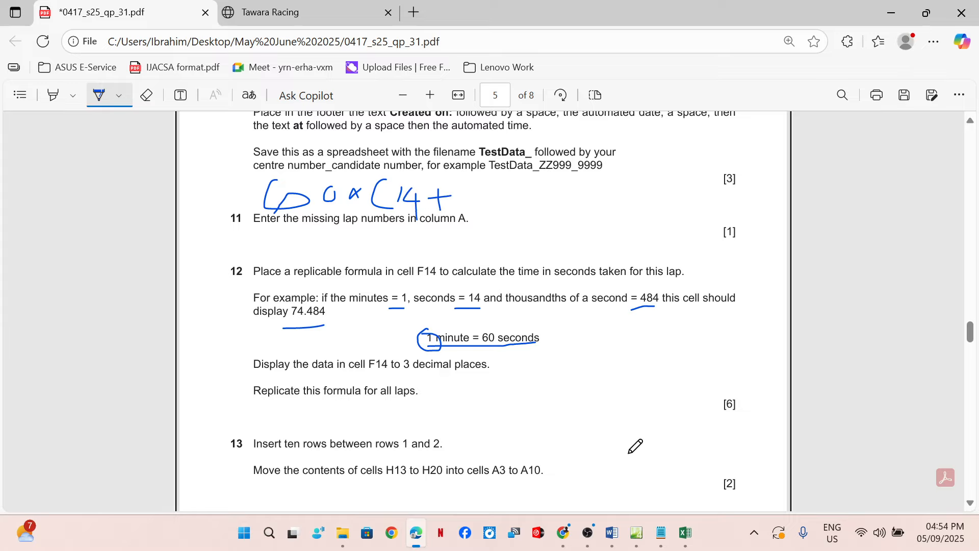
# Check the Seconds column in the spreadsheet, then correct the handwritten reference to C4 and append "D4 + E4" in the exam paper
pyautogui.click(685, 532)
pyautogui.click(373, 149)
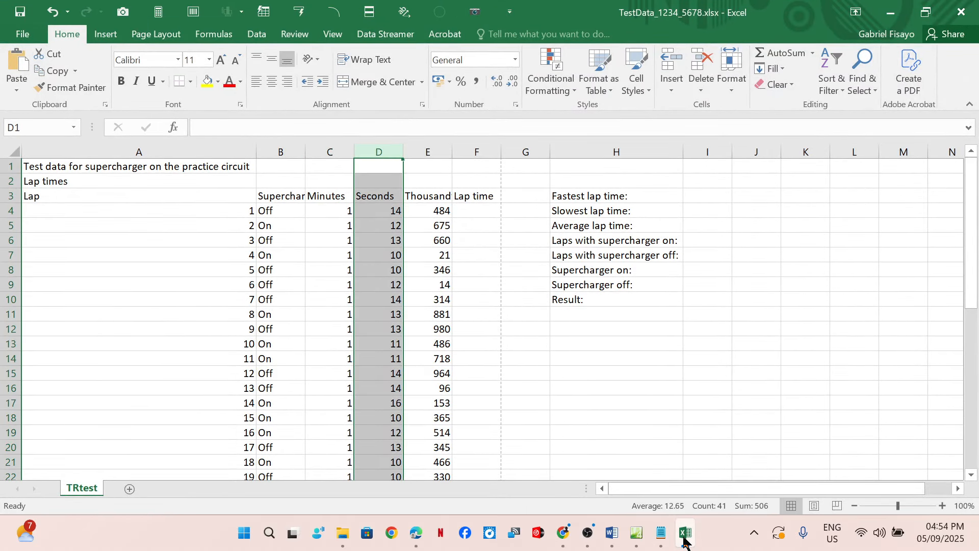
pyautogui.click(416, 532)
pyautogui.moveTo(465, 187)
pyautogui.mouseDown()
pyautogui.moveTo(466, 215)
pyautogui.moveTo(484, 197)
pyautogui.moveTo(467, 217)
pyautogui.mouseUp()
pyautogui.moveTo(398, 189)
pyautogui.mouseDown()
pyautogui.moveTo(424, 204)
pyautogui.moveTo(415, 210)
pyautogui.mouseUp()
pyautogui.moveTo(502, 189)
pyautogui.mouseDown()
pyautogui.moveTo(531, 202)
pyautogui.moveTo(520, 211)
pyautogui.moveTo(565, 193)
pyautogui.moveTo(558, 210)
pyautogui.moveTo(579, 187)
pyautogui.moveTo(595, 208)
pyautogui.moveTo(593, 196)
pyautogui.moveTo(623, 201)
pyautogui.moveTo(615, 212)
pyautogui.mouseUp()
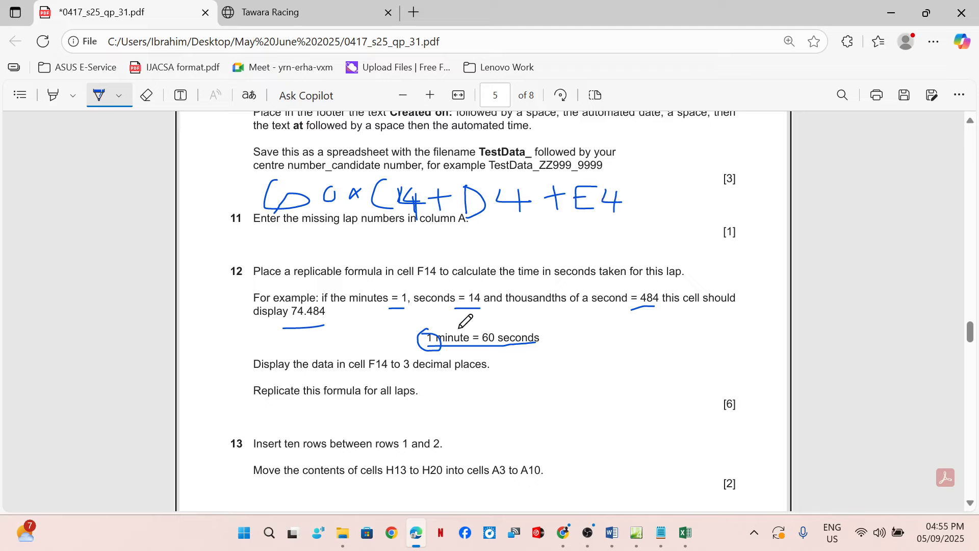
# Underline "thousandths" in question 12, add a division by 1000 after E4 and enclose E4 / 1000 in brackets
pyautogui.moveTo(511, 311); pyautogui.dragTo(556, 305)
pyautogui.moveTo(642, 167); pyautogui.dragTo(643, 237)
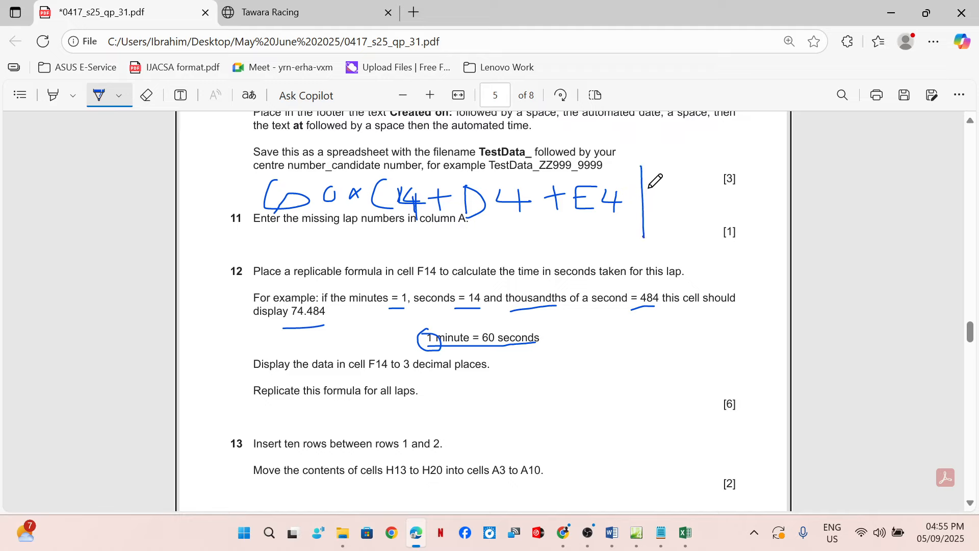
pyautogui.moveTo(653, 192)
pyautogui.mouseDown()
pyautogui.moveTo(656, 208)
pyautogui.moveTo(681, 195)
pyautogui.mouseUp()
pyautogui.moveTo(573, 154)
pyautogui.mouseDown()
pyautogui.moveTo(560, 202)
pyautogui.moveTo(585, 234)
pyautogui.mouseUp()
pyautogui.moveTo(694, 156)
pyautogui.mouseDown()
pyautogui.moveTo(711, 205)
pyautogui.moveTo(695, 230)
pyautogui.mouseUp()
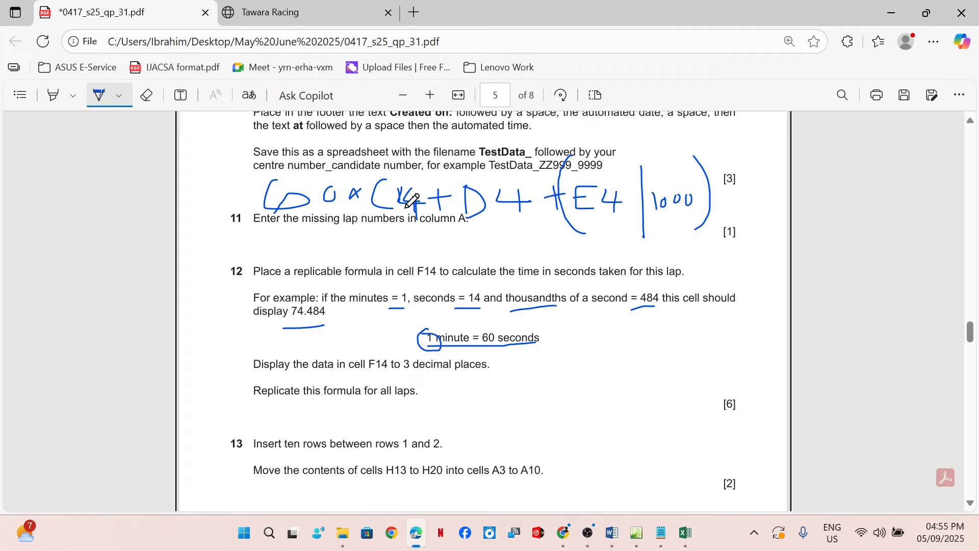
# Draw brackets around 60 × C4 in the handwritten formula and retrace the brackets around E4 / 1000
pyautogui.moveTo(271, 151)
pyautogui.mouseDown()
pyautogui.moveTo(246, 197)
pyautogui.moveTo(253, 223)
pyautogui.mouseUp()
pyautogui.moveTo(409, 136)
pyautogui.mouseDown()
pyautogui.moveTo(425, 179)
pyautogui.moveTo(413, 236)
pyautogui.mouseUp()
pyautogui.moveTo(579, 147)
pyautogui.mouseDown()
pyautogui.moveTo(567, 176)
pyautogui.moveTo(572, 230)
pyautogui.mouseUp()
pyautogui.moveTo(698, 159)
pyautogui.mouseDown()
pyautogui.moveTo(713, 199)
pyautogui.moveTo(709, 219)
pyautogui.mouseUp()
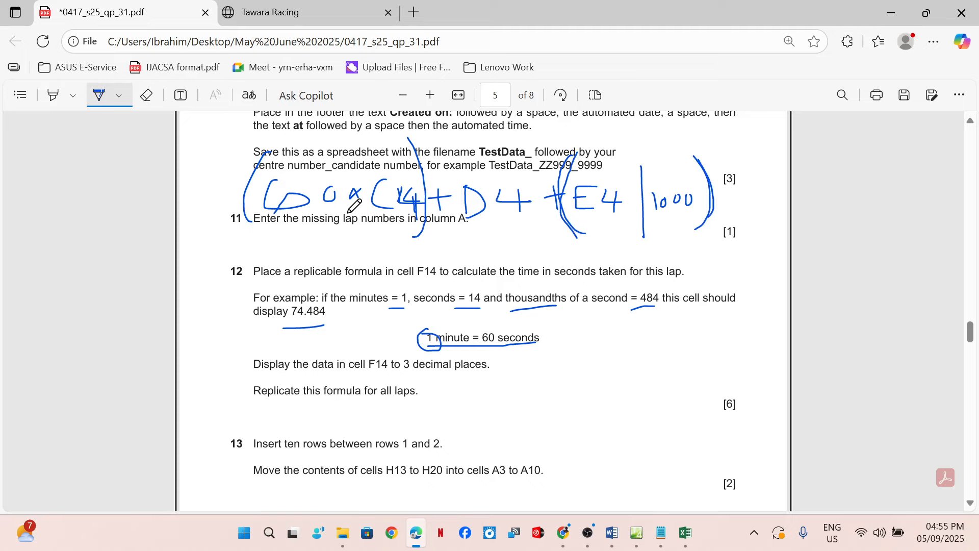
# Double-underline the complete handwritten formula and add a second underline beneath "thousandths" in question 12
pyautogui.moveTo(258, 233); pyautogui.dragTo(683, 240)
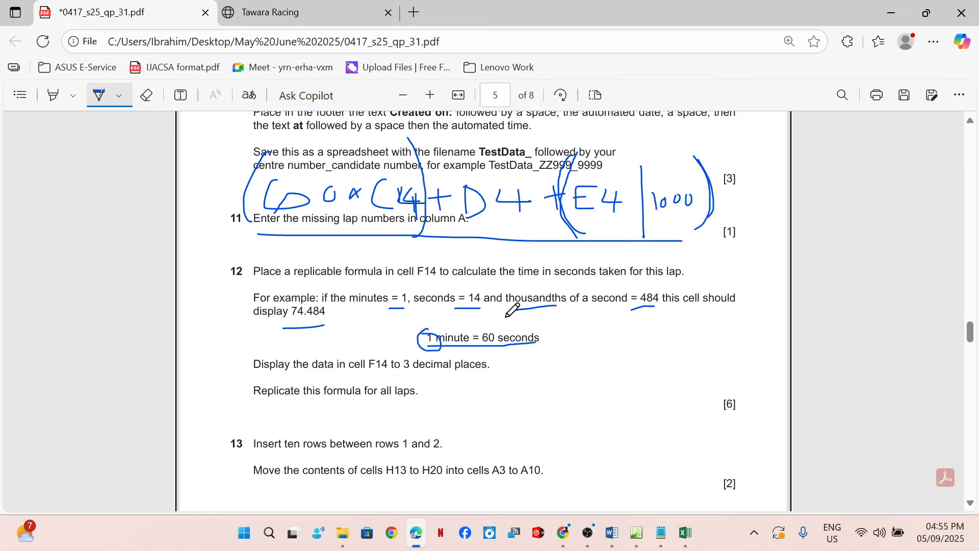
pyautogui.moveTo(504, 315); pyautogui.dragTo(548, 313)
pyautogui.moveTo(257, 246); pyautogui.dragTo(685, 246)
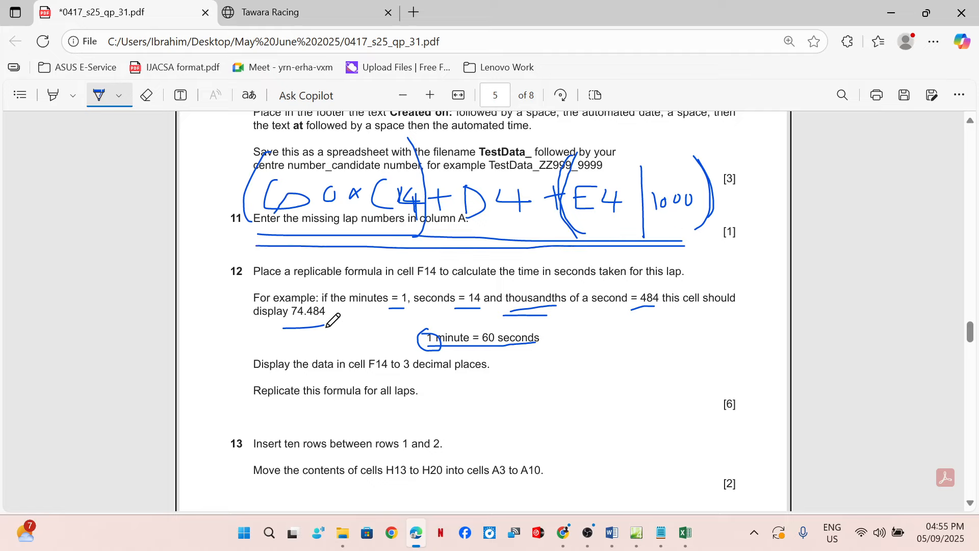
# Add a second underline beneath 74.484 in question 12, then enter the formula =60*C4+D4+E4/1000 in cell F4 of the spreadsheet
pyautogui.moveTo(286, 332); pyautogui.dragTo(324, 331)
pyautogui.click(685, 532)
pyautogui.click(469, 212)
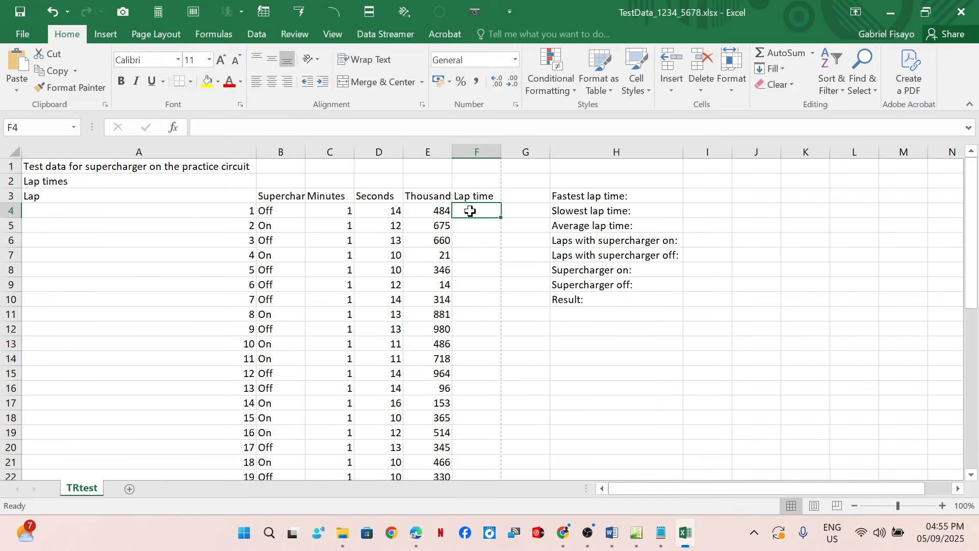
pyautogui.write('=')
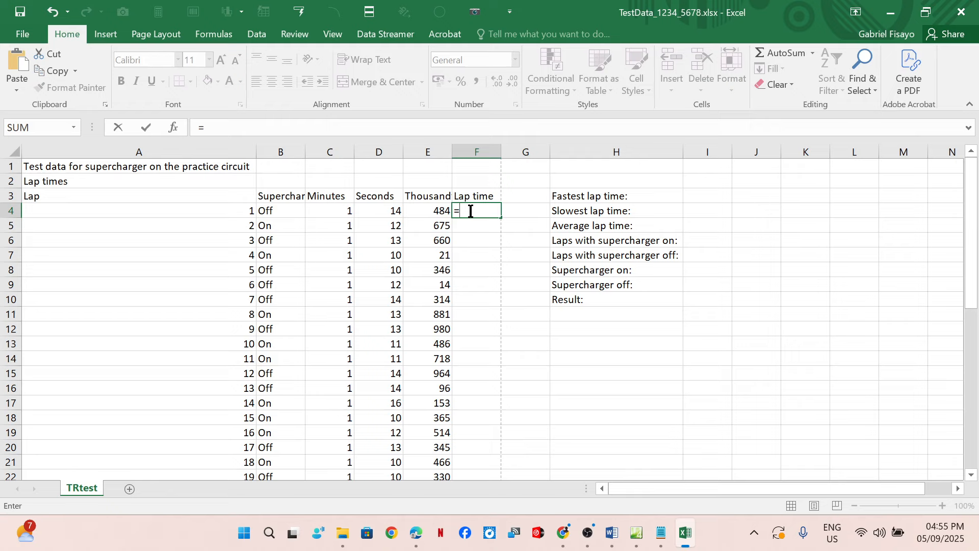
pyautogui.write('60*')
pyautogui.click(322, 211)
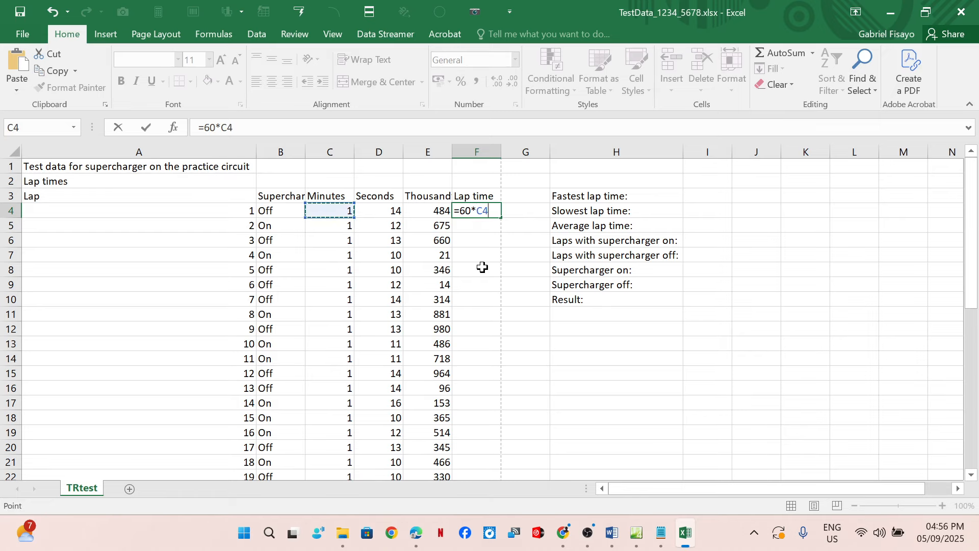
pyautogui.write('+')
pyautogui.click(377, 210)
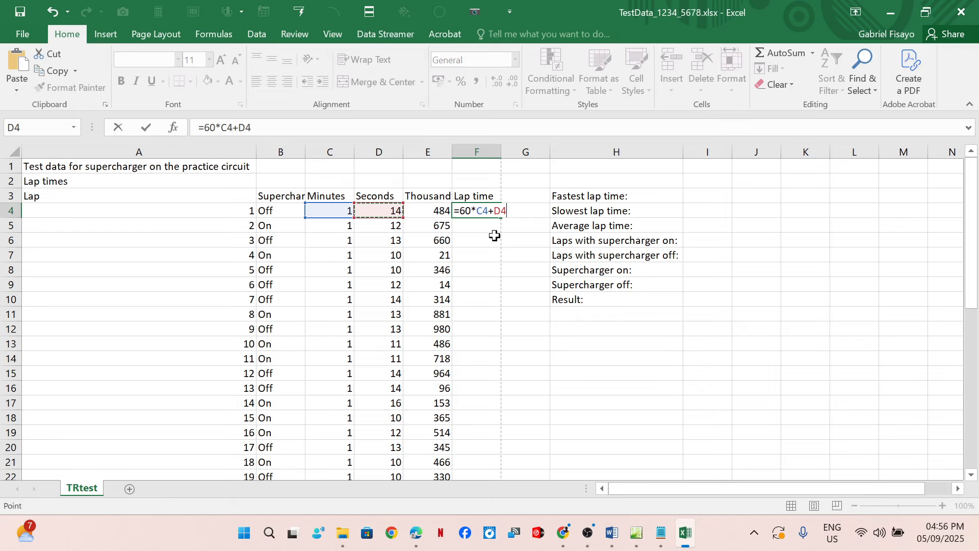
pyautogui.write('+')
pyautogui.click(434, 210)
pyautogui.write('/')
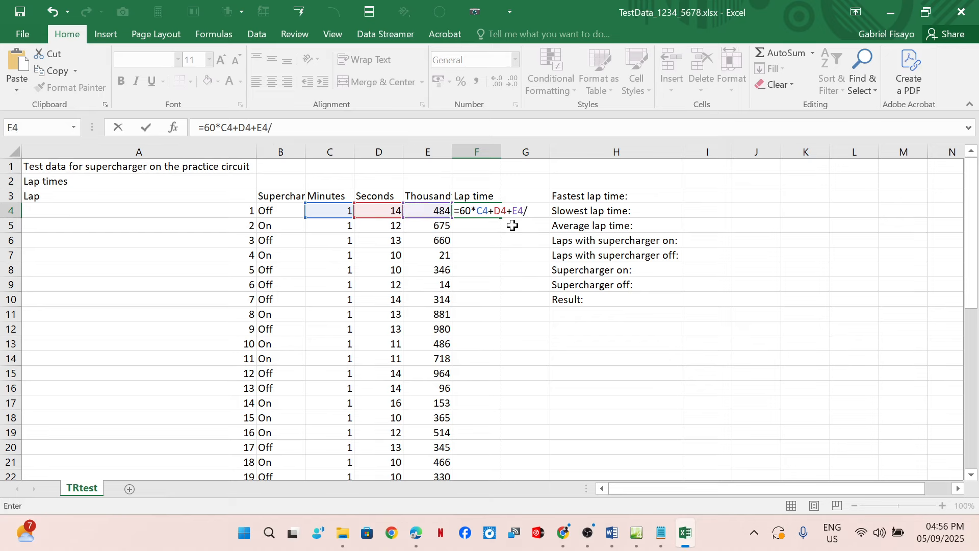
pyautogui.write('1000')
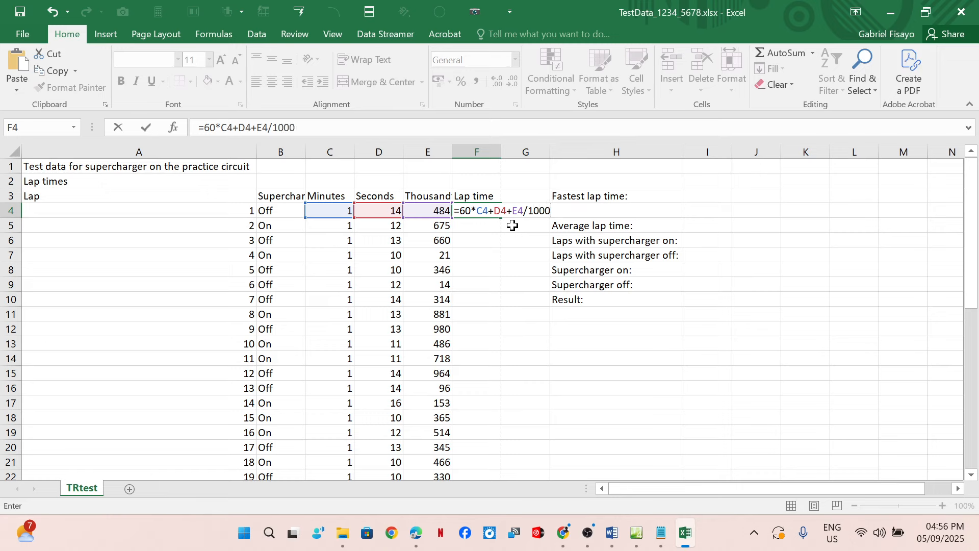
pyautogui.press('Return')
# Check the lap time result in F4 against the Seconds, Minutes and Thousandths columns
pyautogui.click(477, 213)
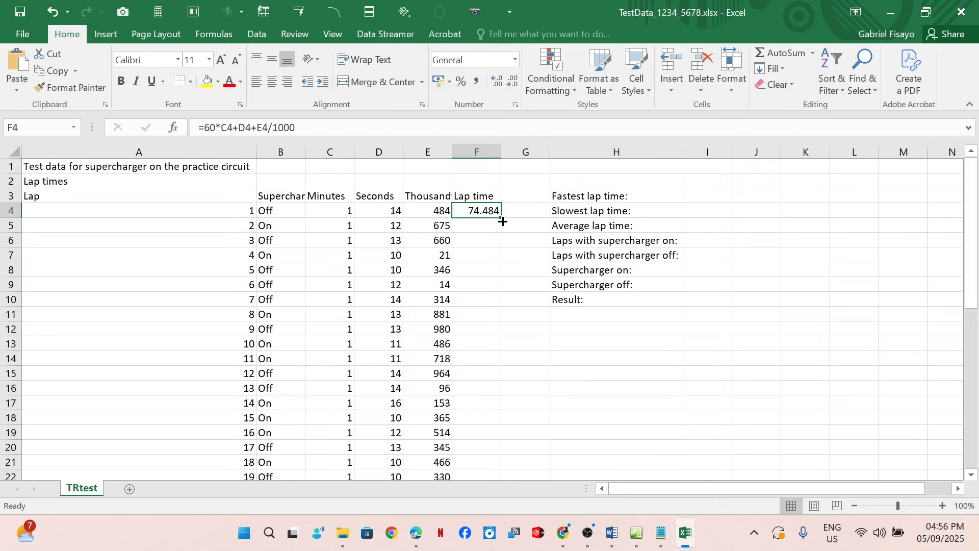
pyautogui.click(365, 152)
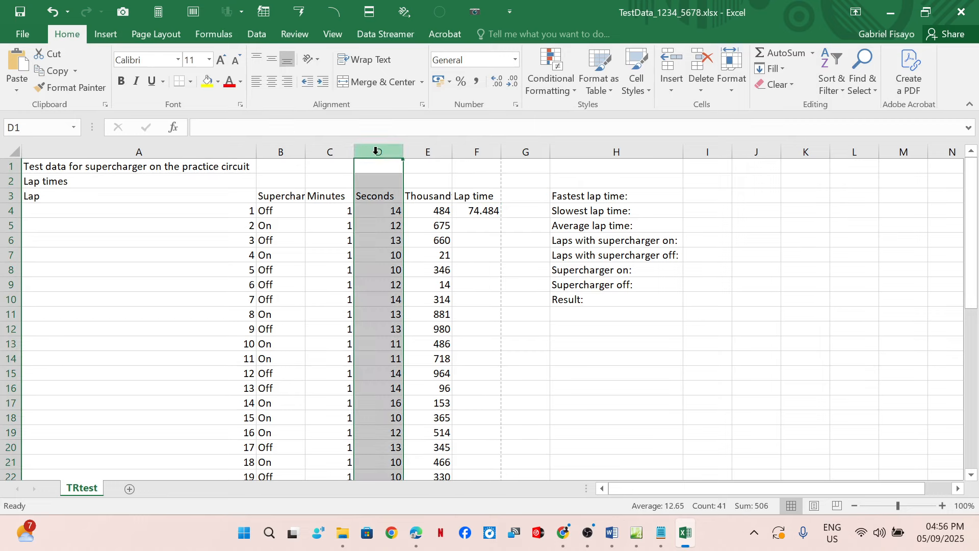
pyautogui.click(319, 153)
pyautogui.click(431, 153)
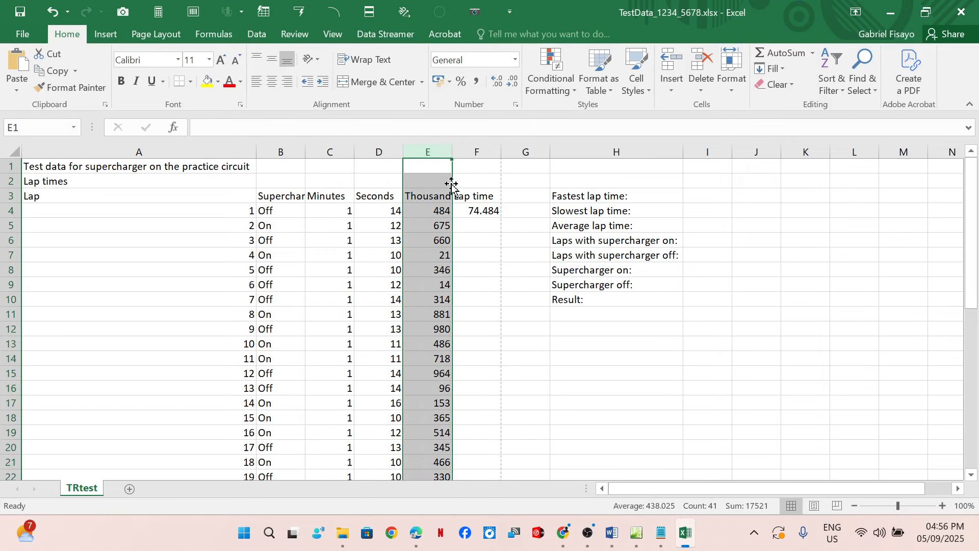
pyautogui.click(487, 208)
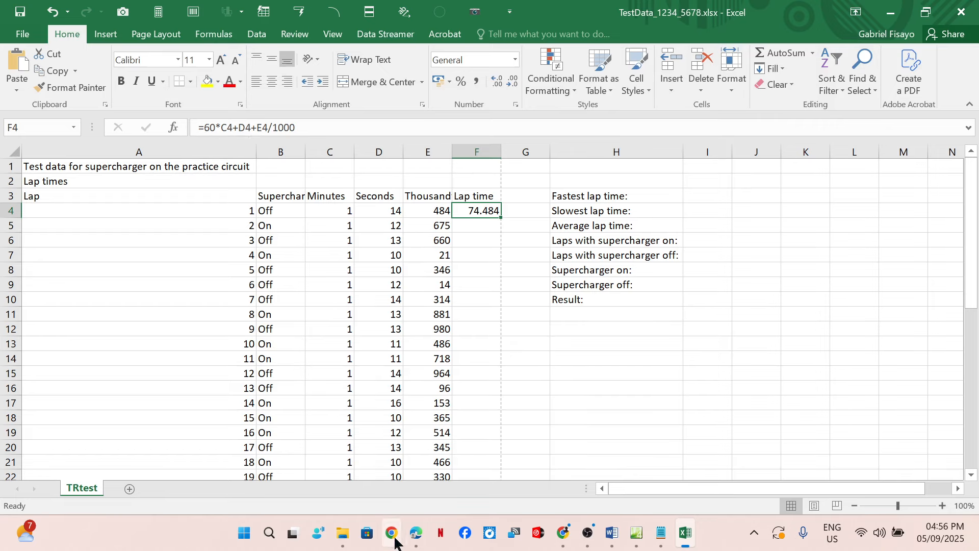
# Check the display requirement in question 12 of the exam paper and format cell F4 as Number with 3 decimal places
pyautogui.click(417, 533)
pyautogui.scroll(-1, 327, 371)
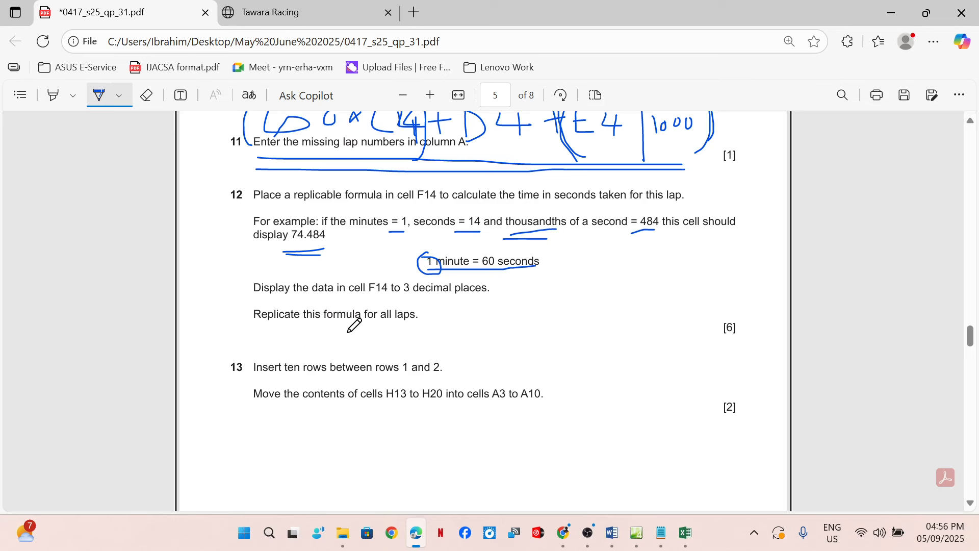
pyautogui.click(686, 533)
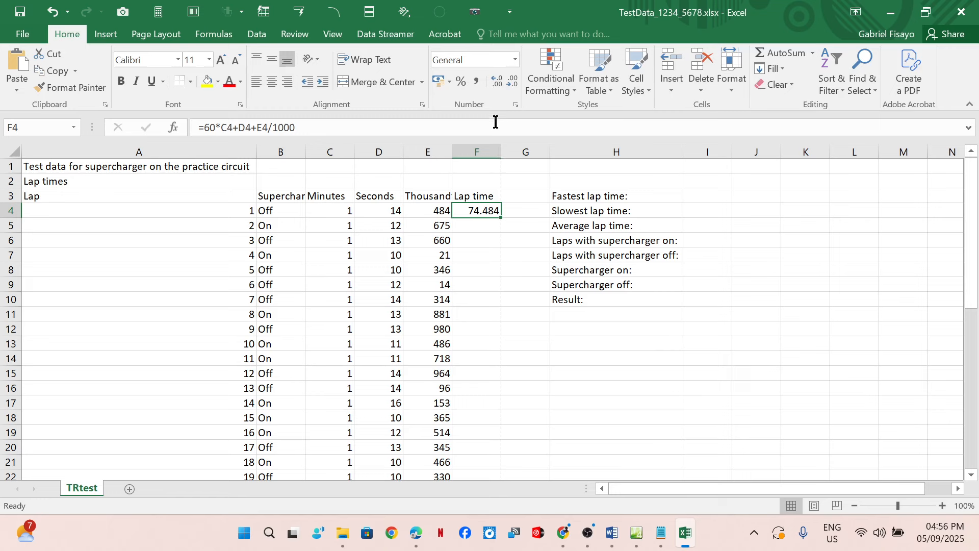
pyautogui.click(515, 105)
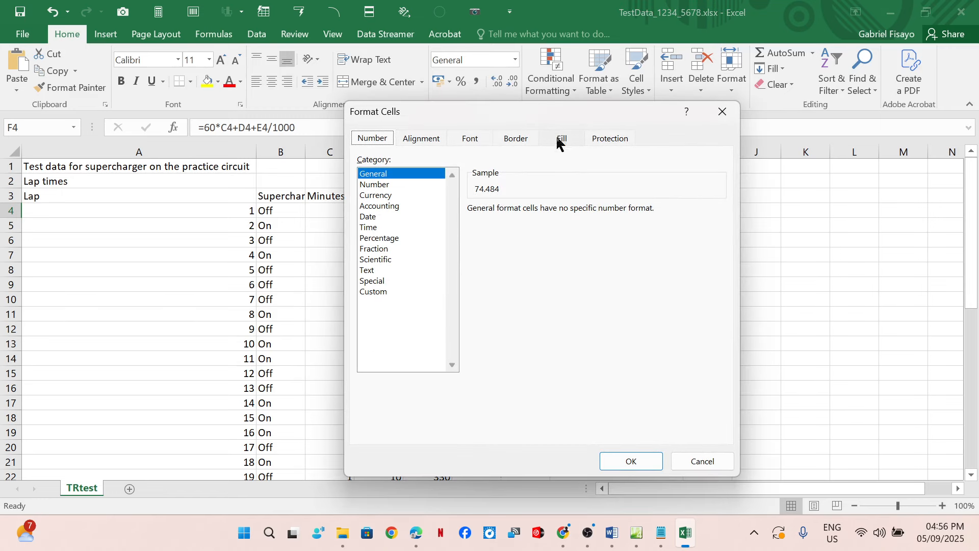
pyautogui.click(376, 184)
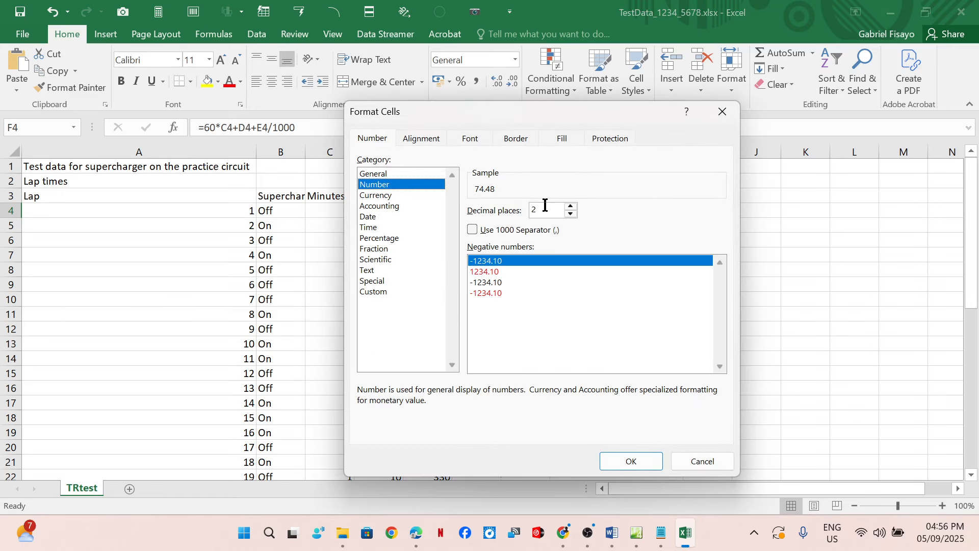
pyautogui.press('BackSpace')
pyautogui.write('3')
pyautogui.click(623, 465)
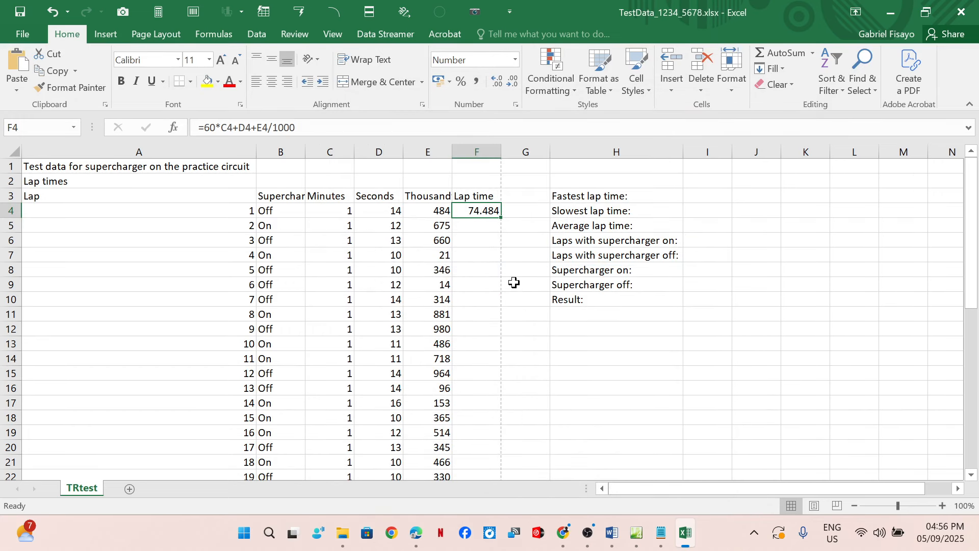
# Replicate the F4 formula down column F for all laps, tick off that instruction in the exam paper and return to the spreadsheet
pyautogui.doubleClick(501, 217)
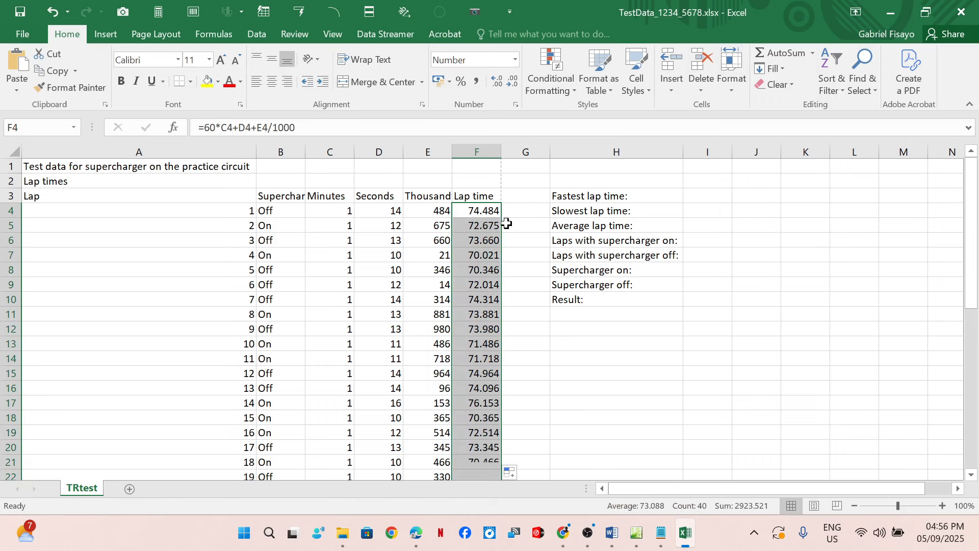
pyautogui.click(417, 532)
pyautogui.scroll(-1, 448, 393)
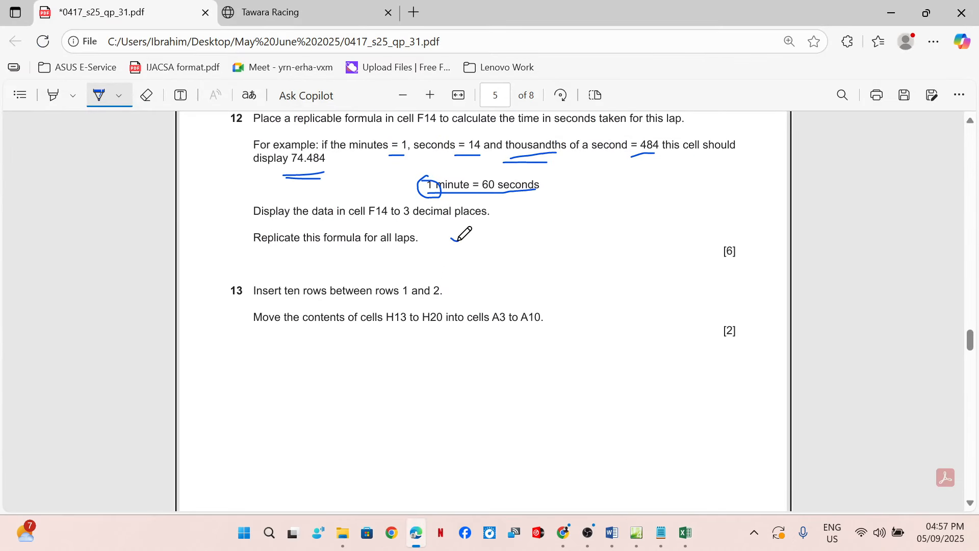
pyautogui.moveTo(451, 240); pyautogui.dragTo(516, 209)
pyautogui.scroll(-1, 438, 295)
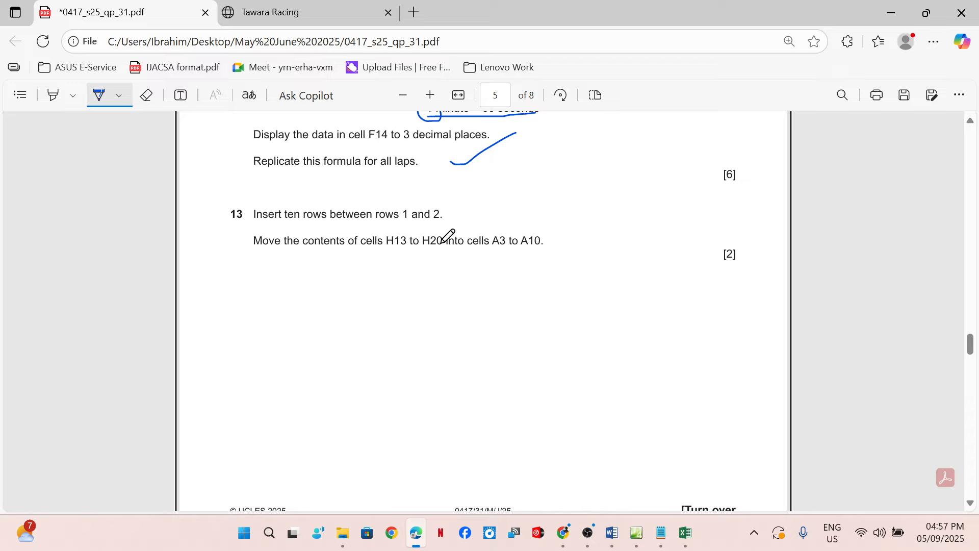
pyautogui.click(686, 532)
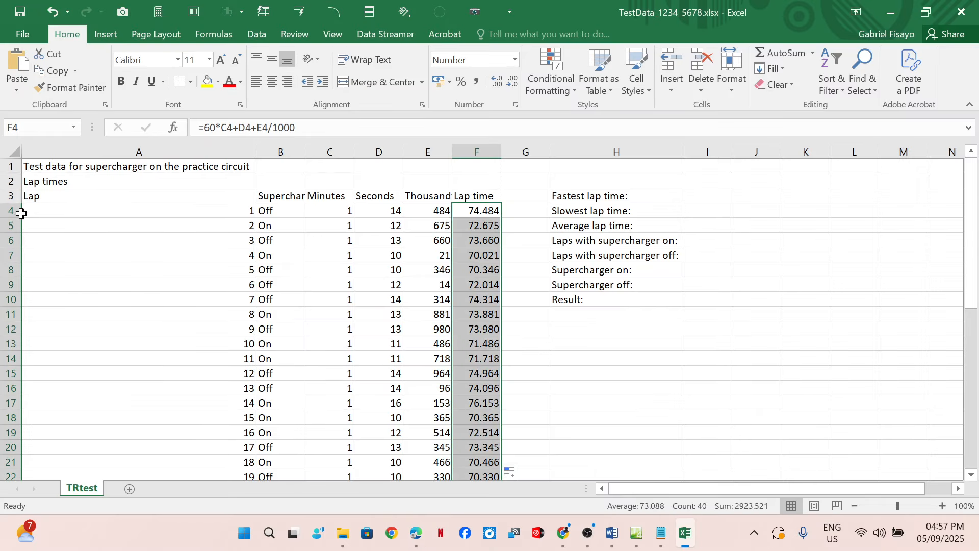
pyautogui.click(11, 167)
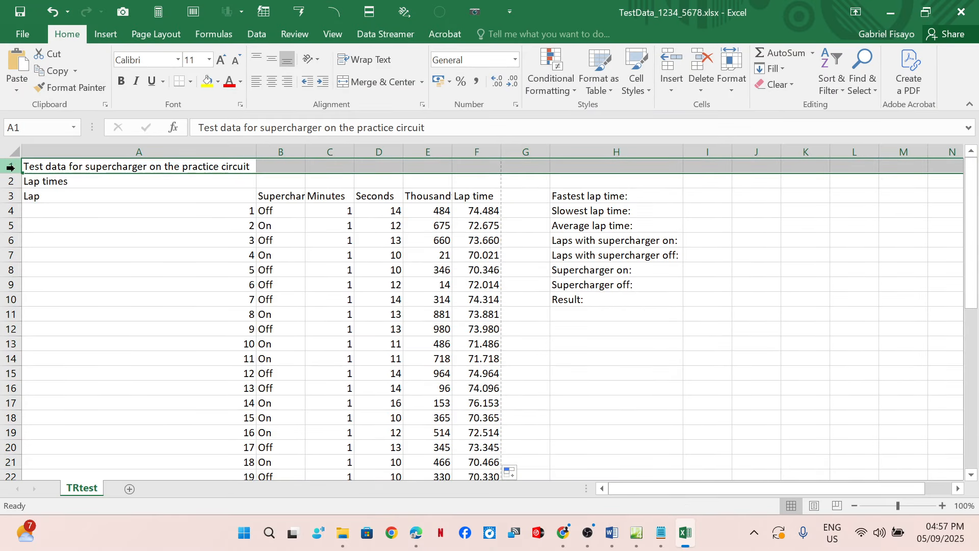
pyautogui.rightClick(11, 167)
pyautogui.click(49, 278)
pyautogui.hotkey('ctrl', 'z')
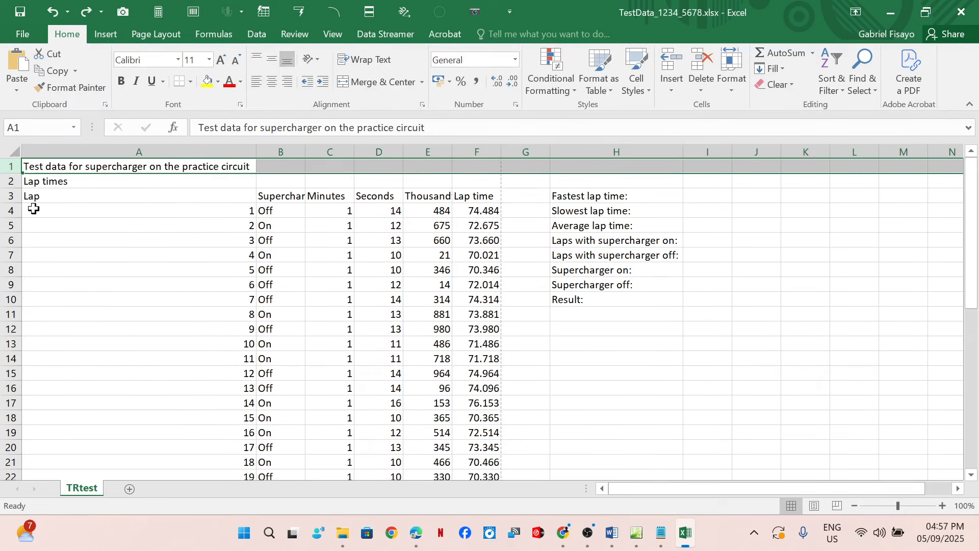
# Insert ten blank rows between row 1 and the Lap times row
pyautogui.rightClick(10, 181)
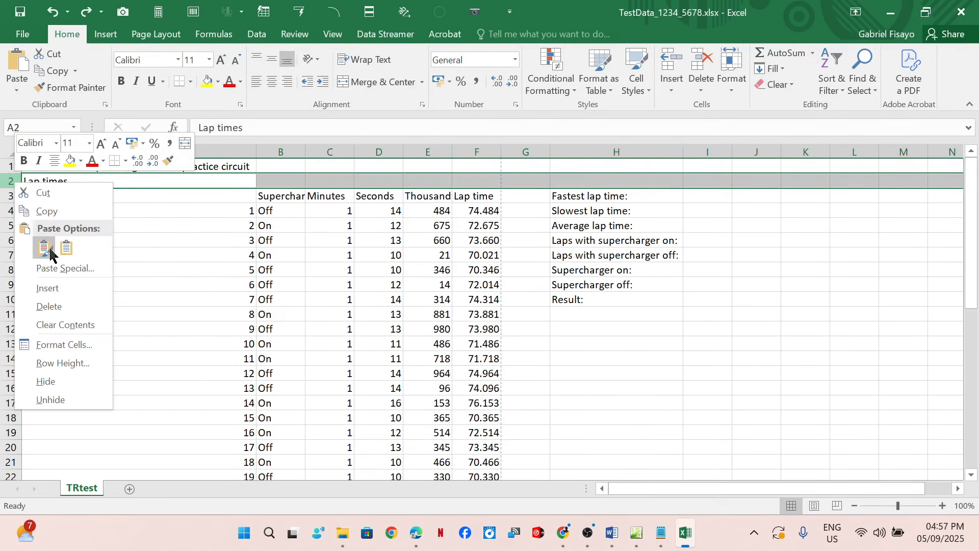
pyautogui.click(47, 288)
pyautogui.rightClick(10, 181)
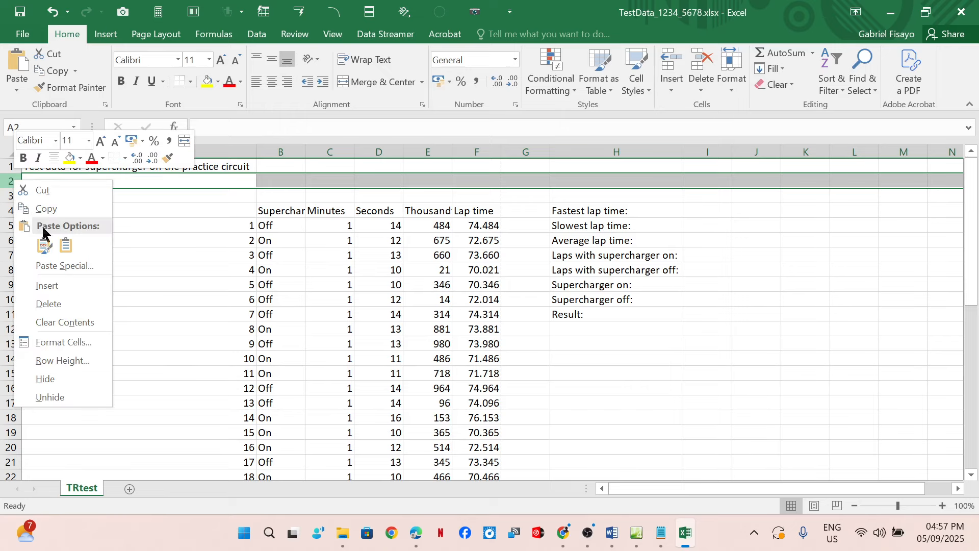
pyautogui.click(46, 285)
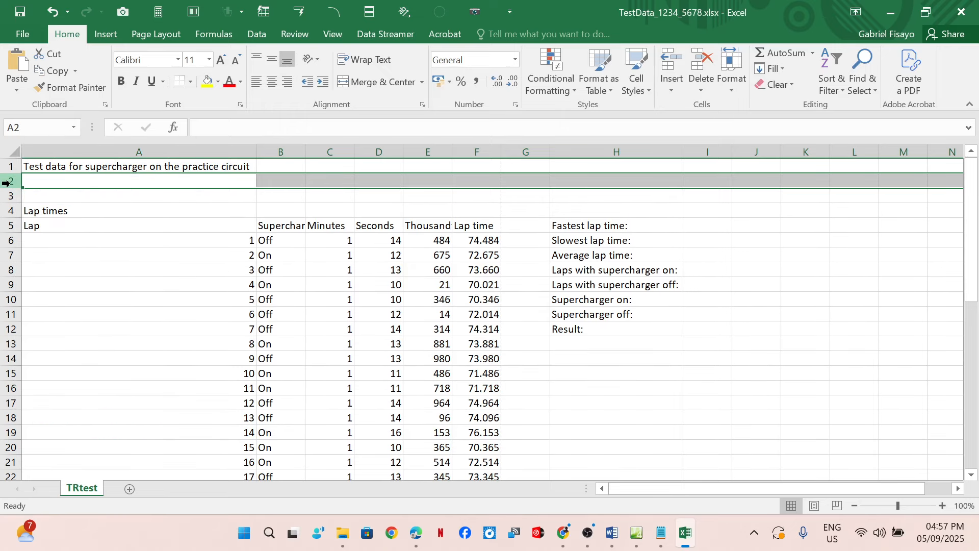
pyautogui.rightClick(6, 182)
pyautogui.click(36, 290)
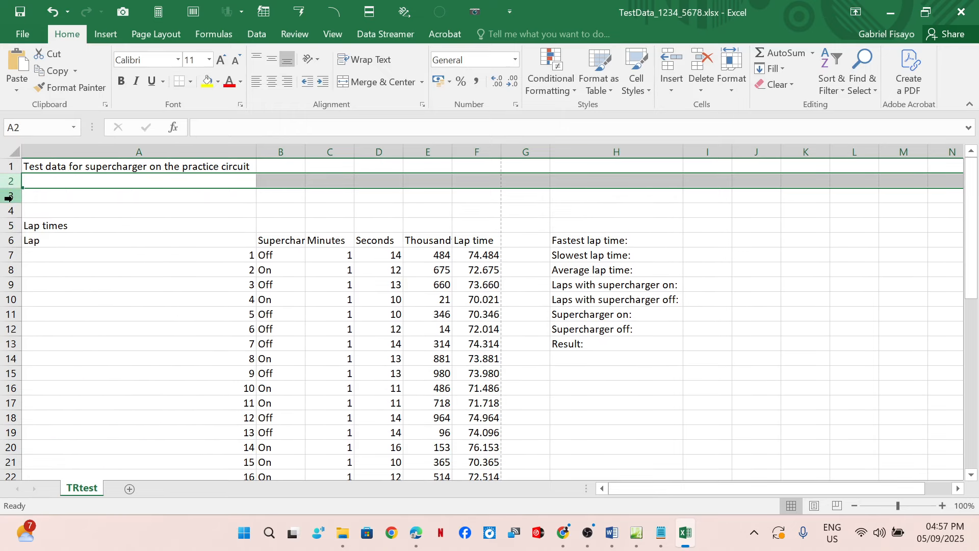
pyautogui.rightClick(8, 198)
pyautogui.click(41, 304)
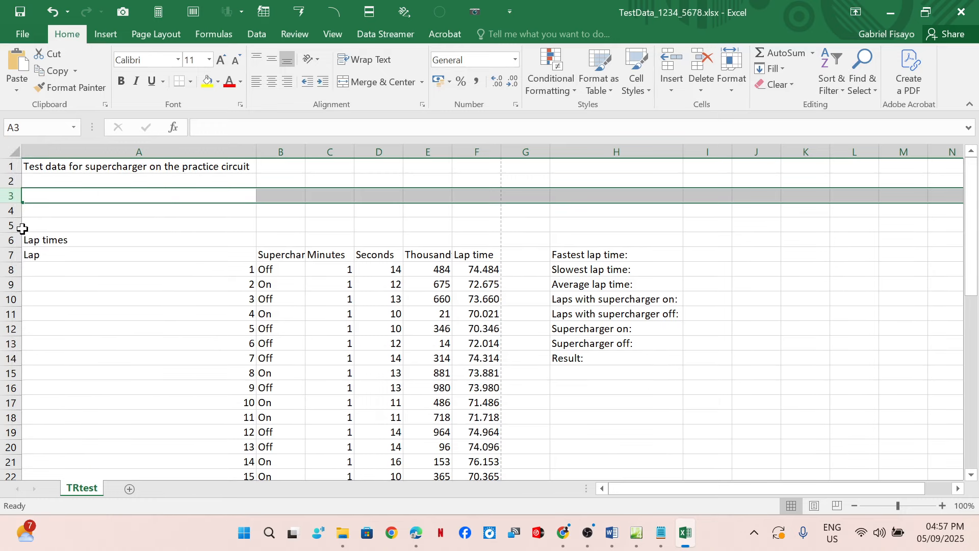
pyautogui.rightClick(16, 197)
pyautogui.click(48, 304)
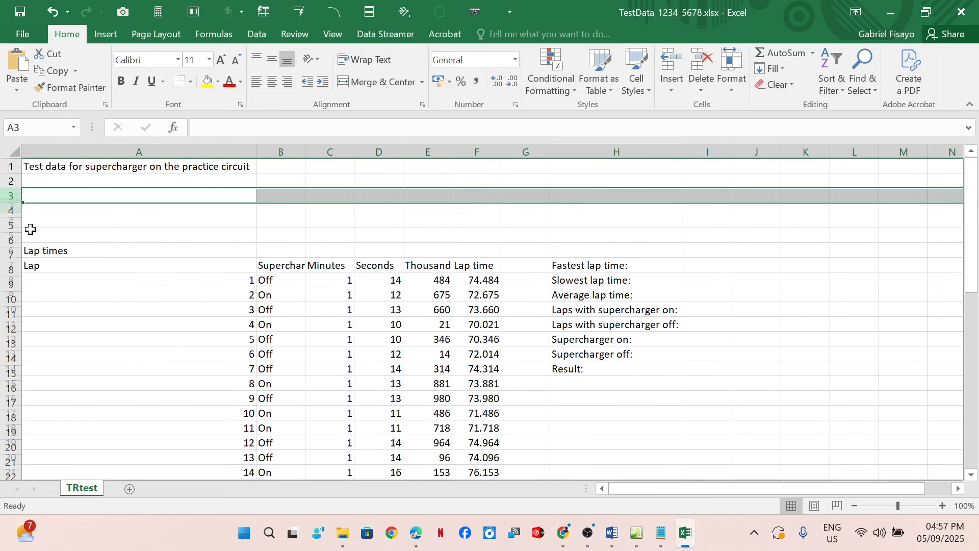
pyautogui.rightClick(11, 196)
pyautogui.click(42, 305)
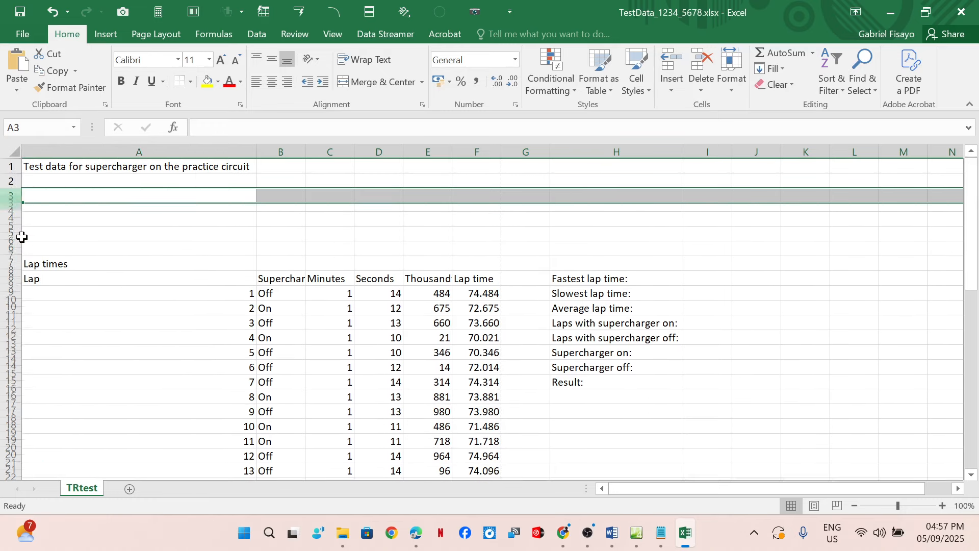
pyautogui.rightClick(11, 211)
pyautogui.click(42, 315)
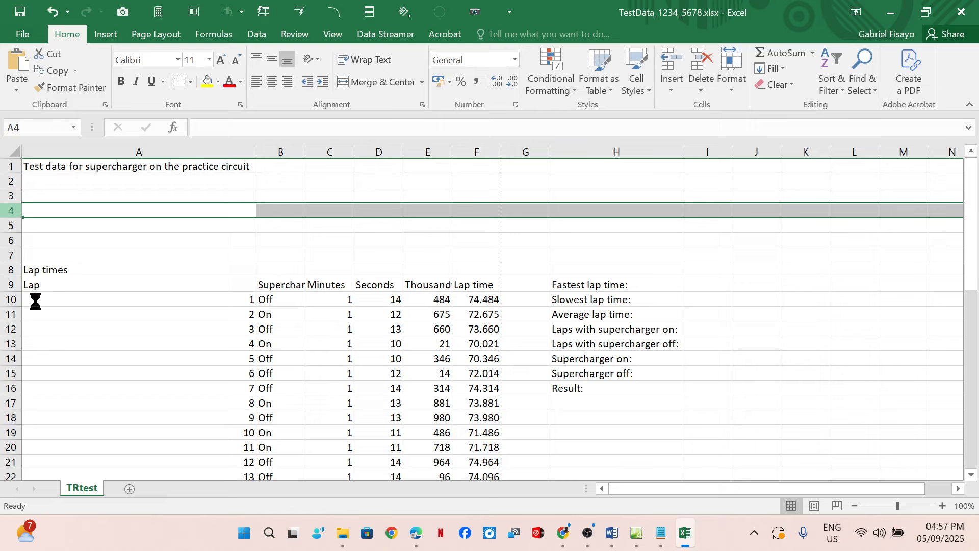
pyautogui.rightClick(11, 210)
pyautogui.click(48, 315)
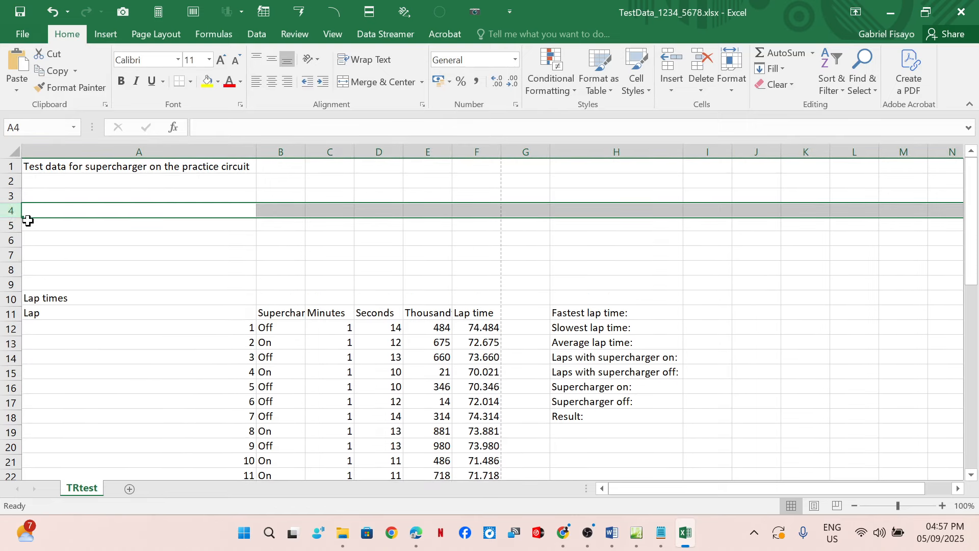
pyautogui.rightClick(12, 210)
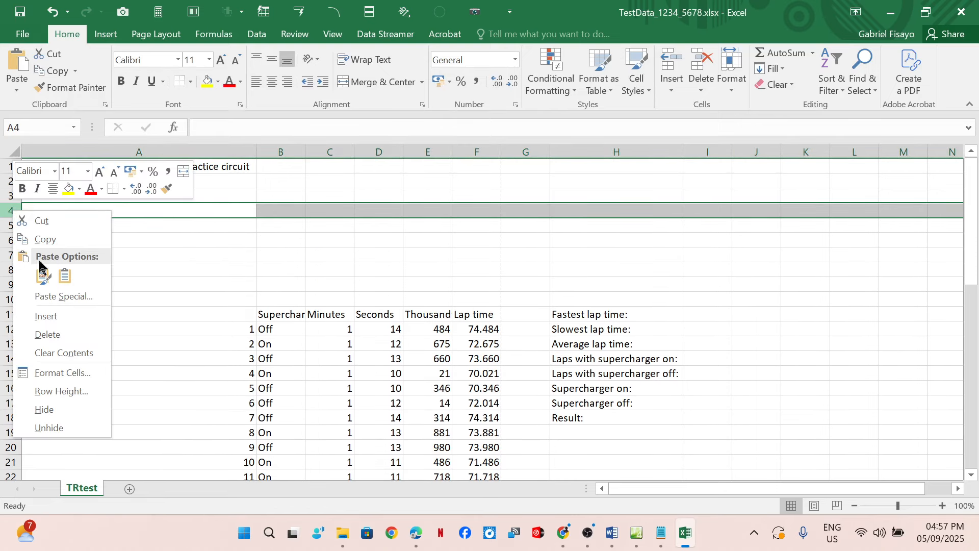
pyautogui.click(43, 317)
pyautogui.rightClick(12, 210)
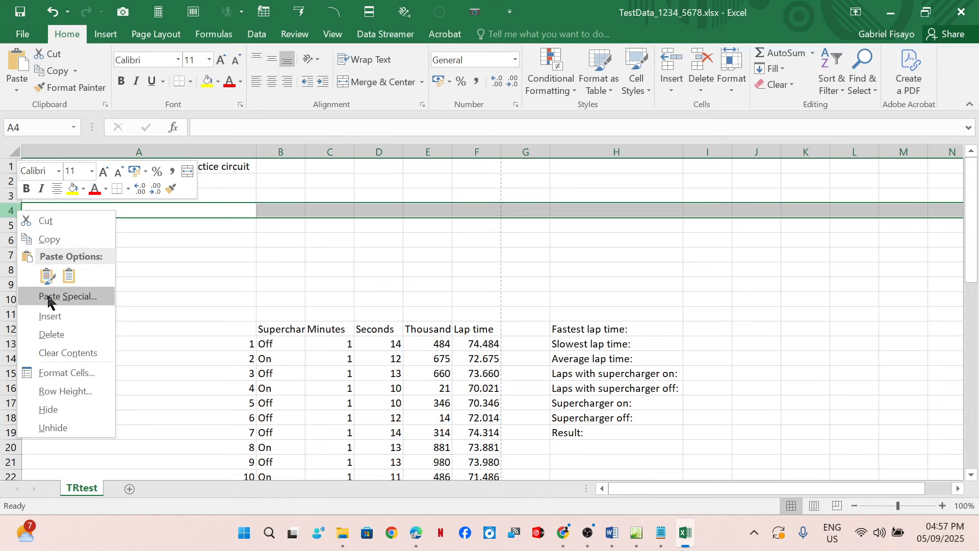
pyautogui.click(49, 316)
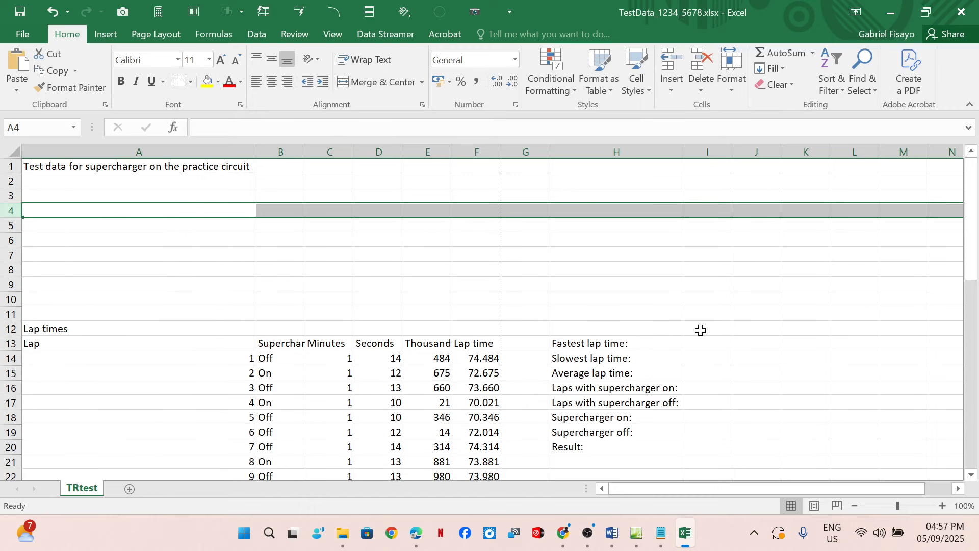
# Inspect the lap time formula in F14 and return to question 13 in the exam paper
pyautogui.click(480, 363)
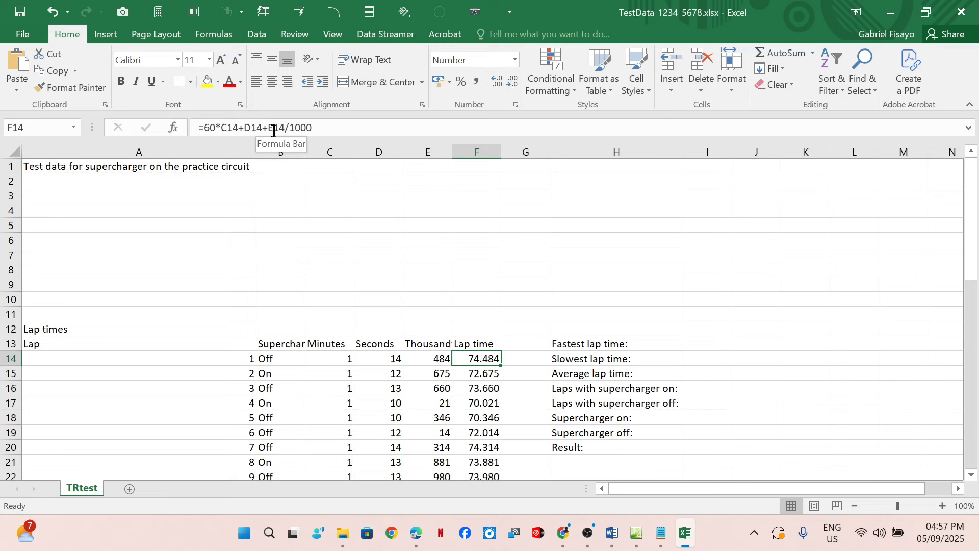
pyautogui.click(416, 532)
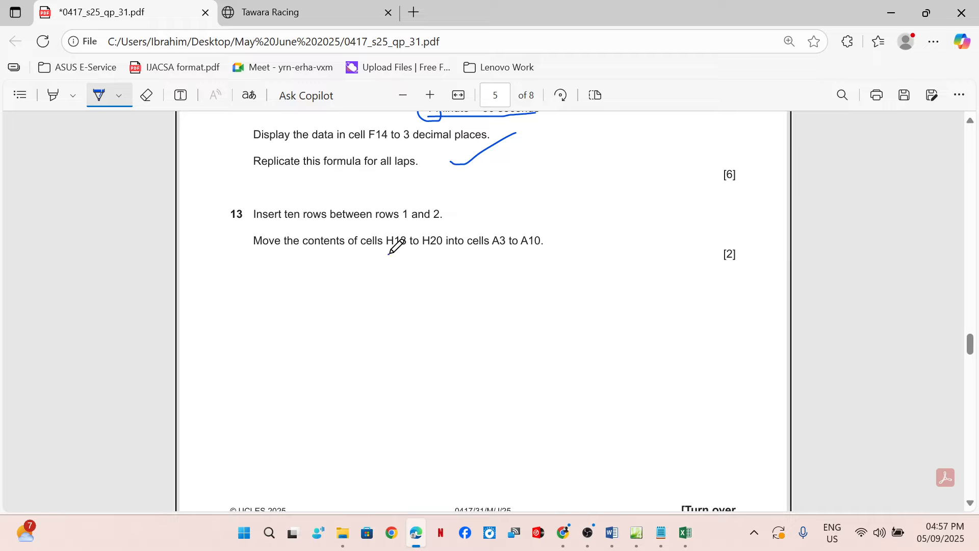
# Underline the cell ranges H13 to H20 and A3 to A10 in question 13 and switch to the Excel workbook
pyautogui.moveTo(388, 254); pyautogui.dragTo(436, 254)
pyautogui.moveTo(386, 259); pyautogui.dragTo(544, 250)
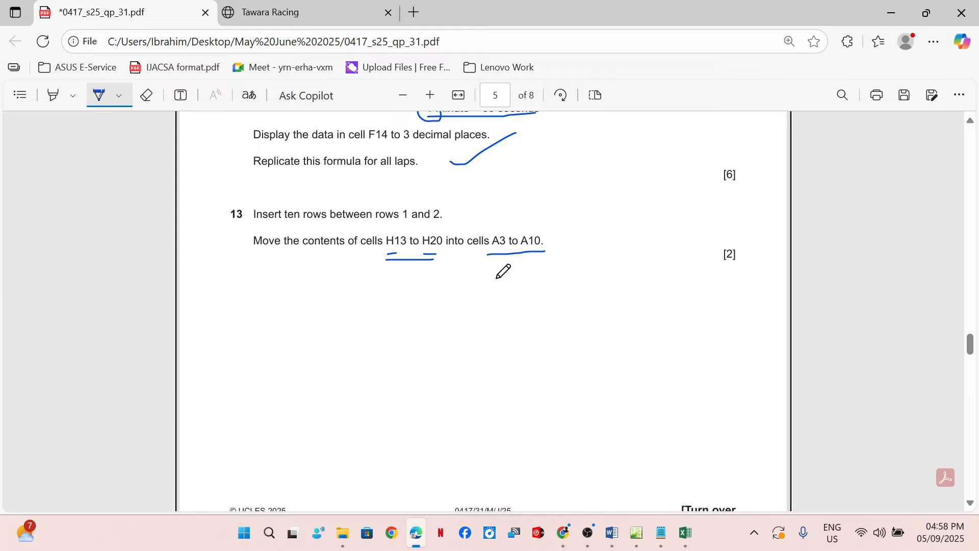
pyautogui.click(686, 534)
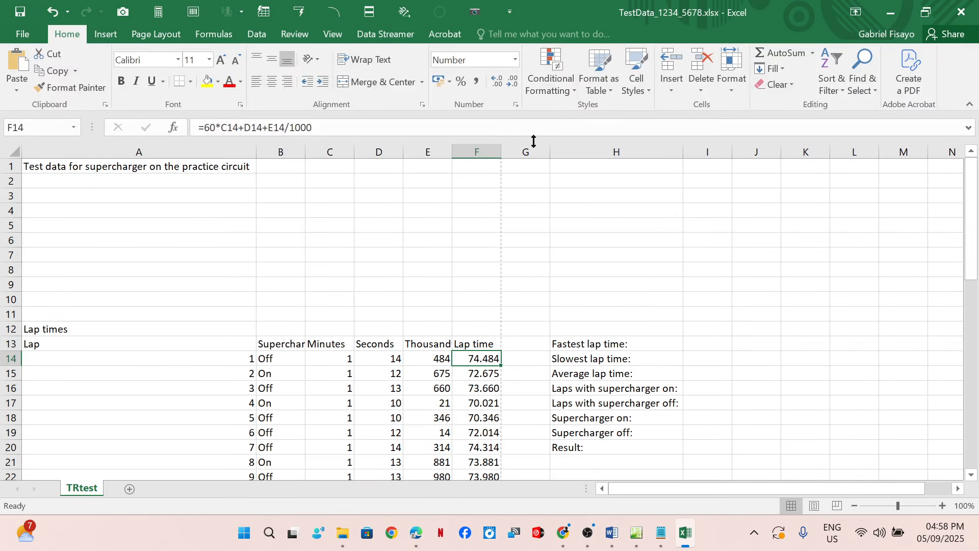
# Move the result labels in cells H13:H20 into cells A3:A10
pyautogui.click(563, 347)
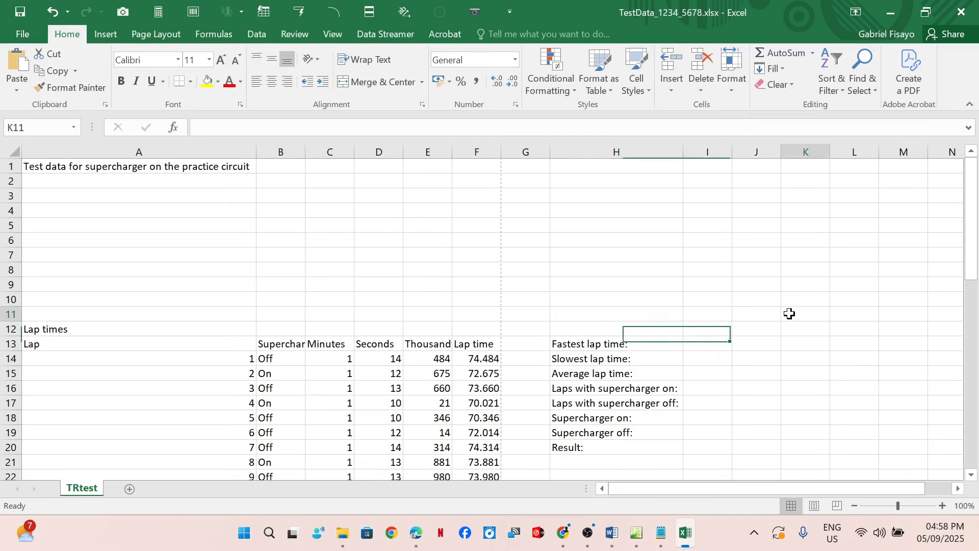
pyautogui.moveTo(590, 343); pyautogui.dragTo(600, 446)
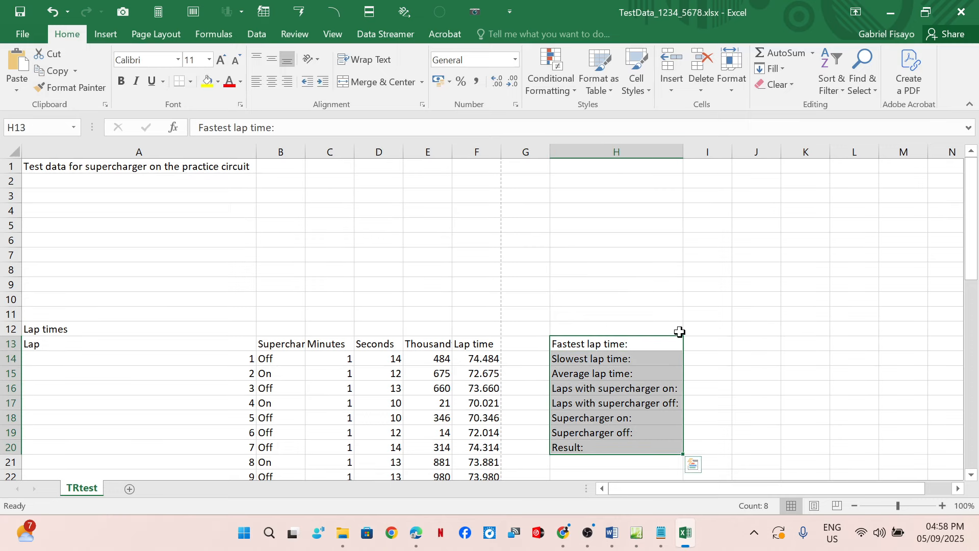
pyautogui.hotkey('ctrl', 'c')
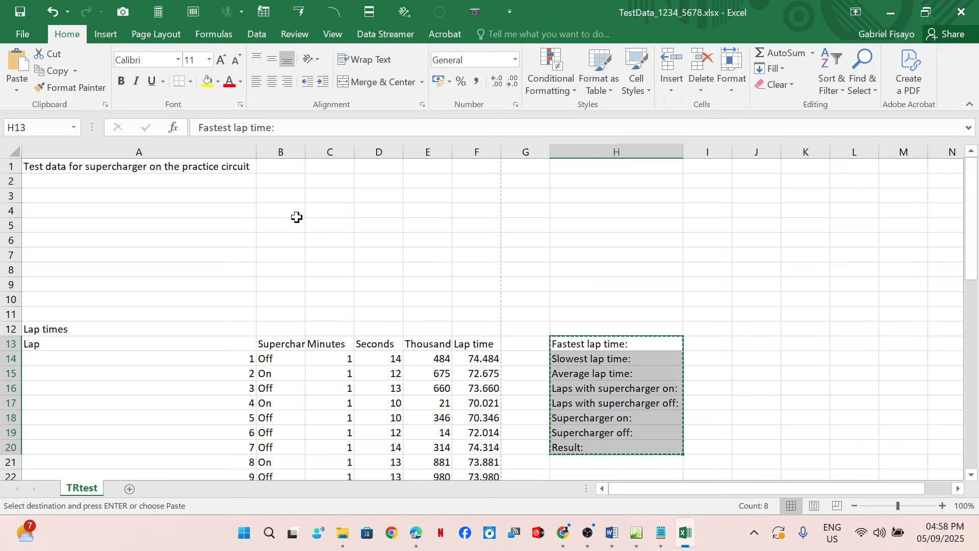
pyautogui.moveTo(416, 534)
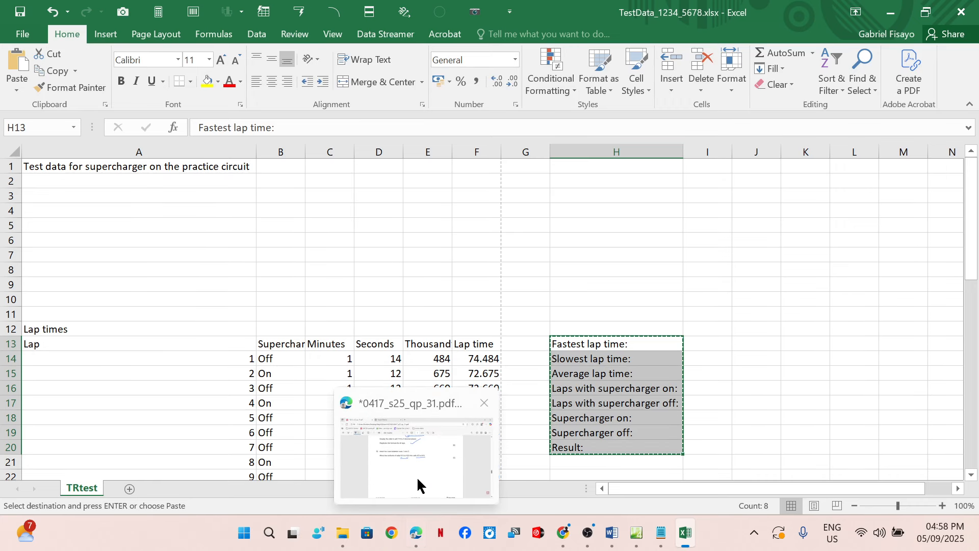
pyautogui.moveTo(417, 476)
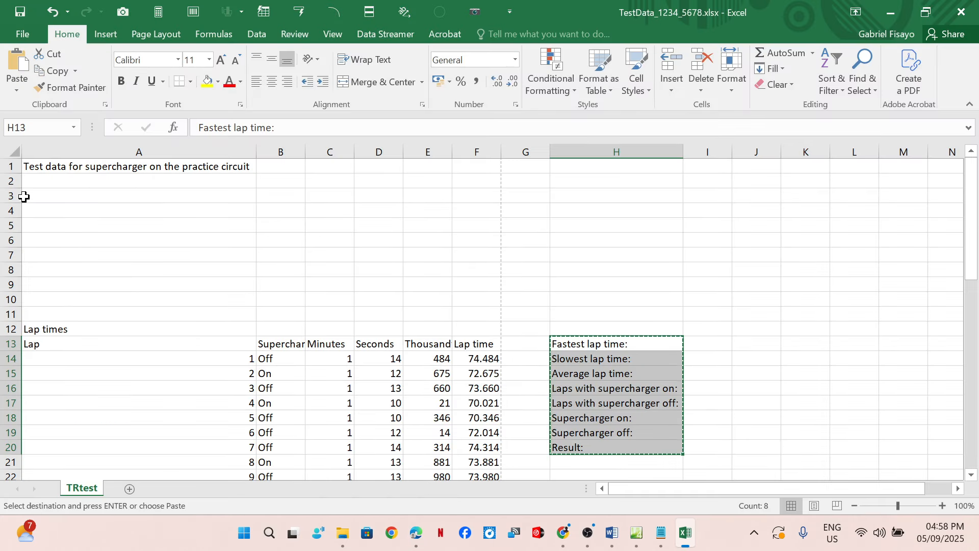
pyautogui.click(38, 192)
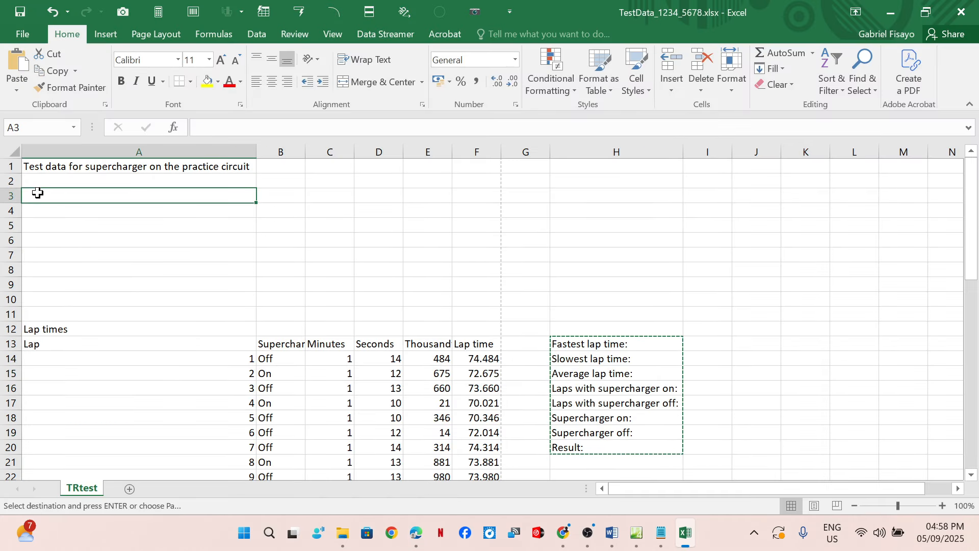
pyautogui.press('Return')
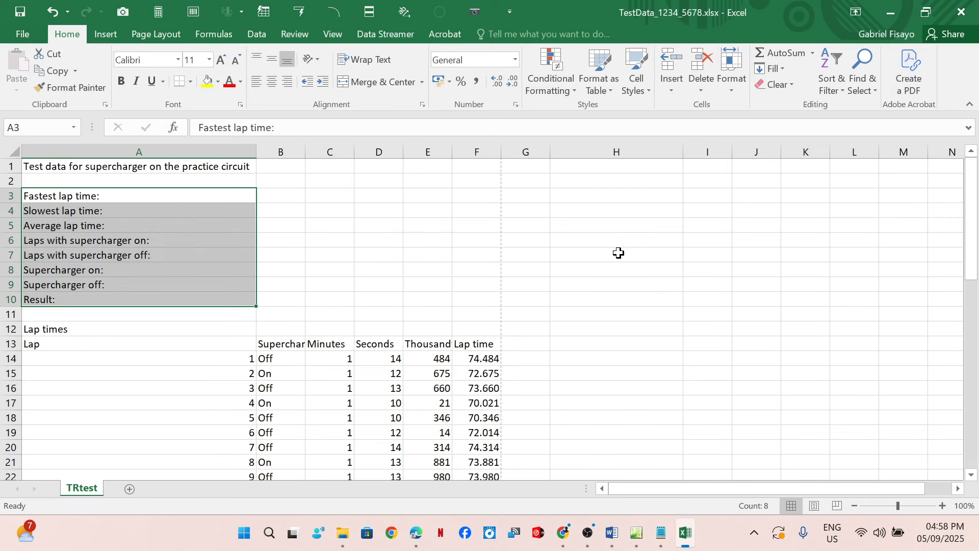
pyautogui.click(576, 257)
# Tick off question 13 in the exam paper, underline 36-point in question 14 and return to the Excel workbook
pyautogui.click(416, 533)
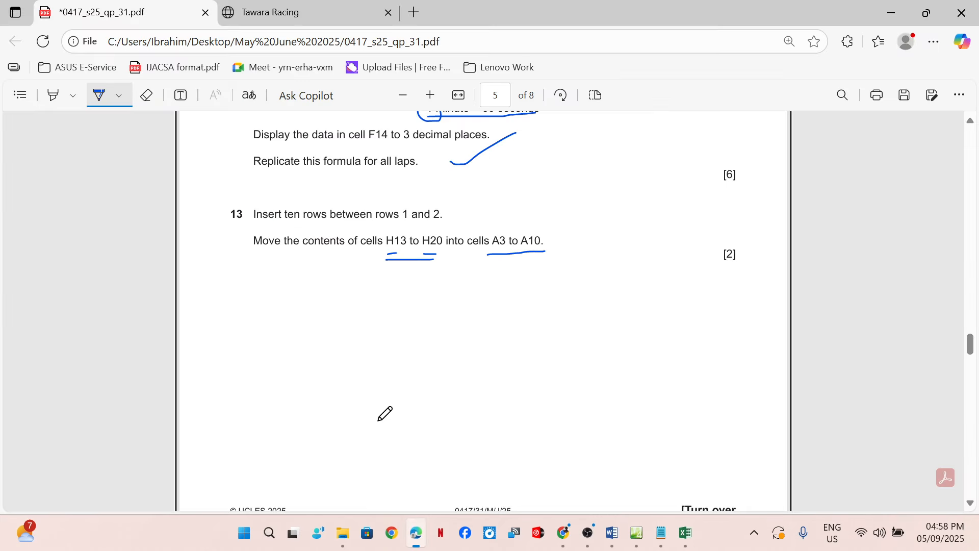
pyautogui.moveTo(483, 277)
pyautogui.mouseDown()
pyautogui.moveTo(517, 275)
pyautogui.moveTo(607, 189)
pyautogui.mouseUp()
pyautogui.scroll(-10, 528, 271)
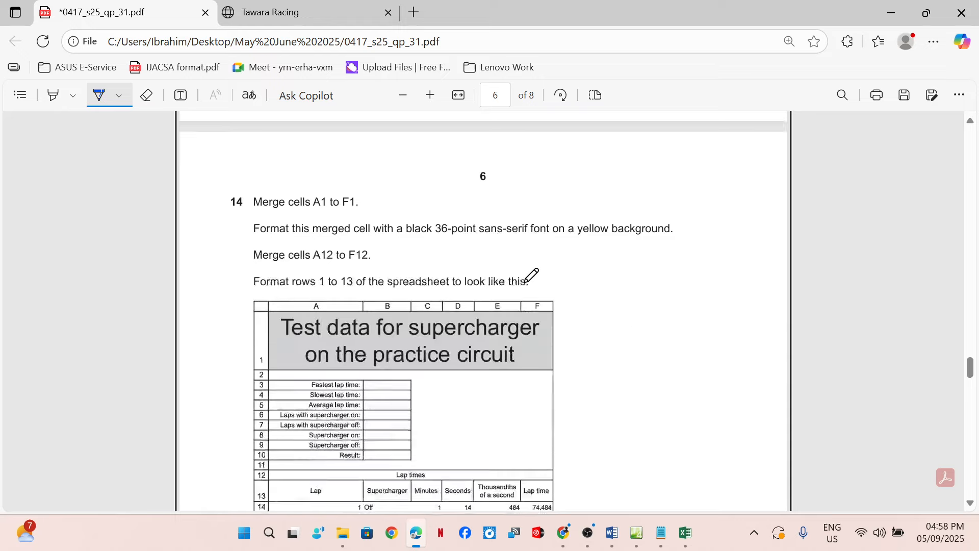
pyautogui.scroll(2, 499, 258)
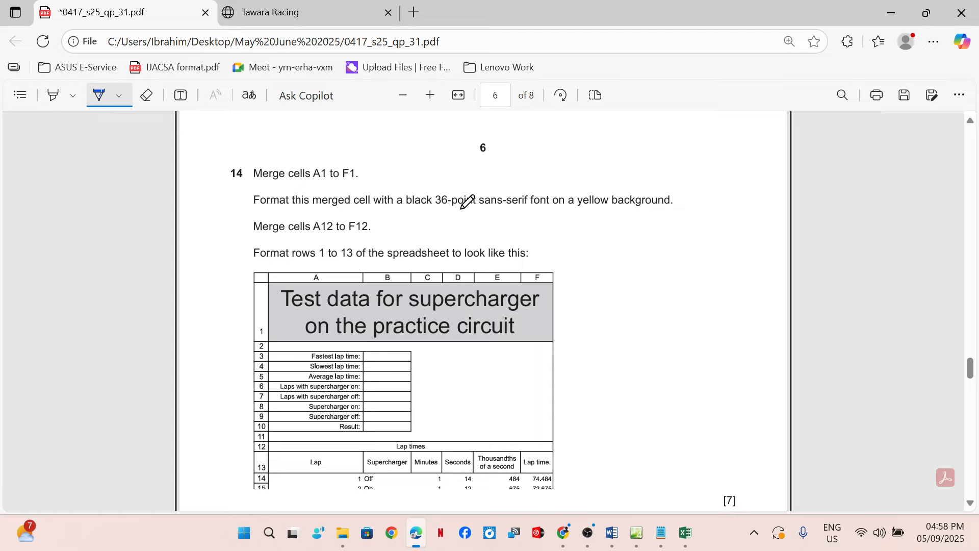
pyautogui.moveTo(433, 213); pyautogui.dragTo(489, 213)
pyautogui.moveTo(687, 534)
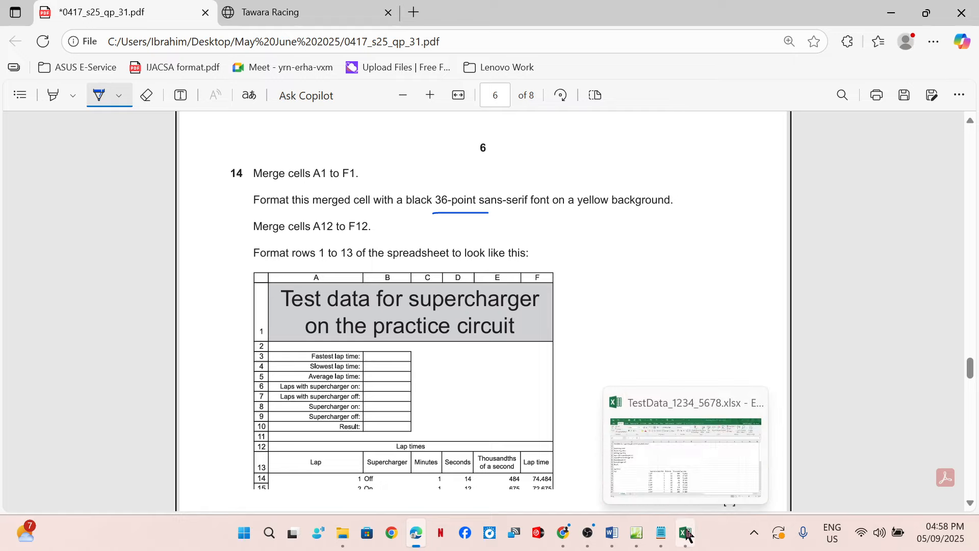
pyautogui.click(658, 443)
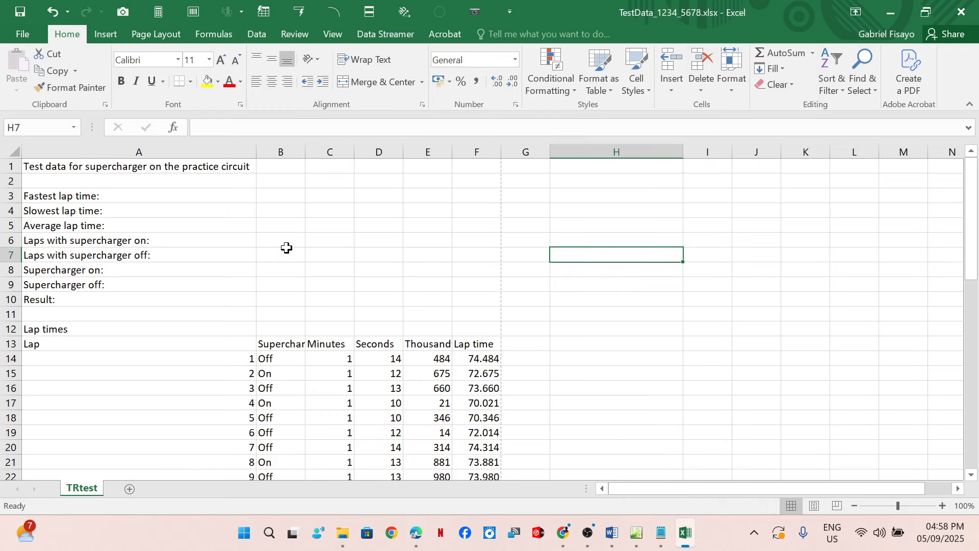
# Merge and center the title across cells A1 to F1 and preview the exam paper's question 14
pyautogui.moveTo(121, 166); pyautogui.dragTo(468, 163)
pyautogui.click(390, 82)
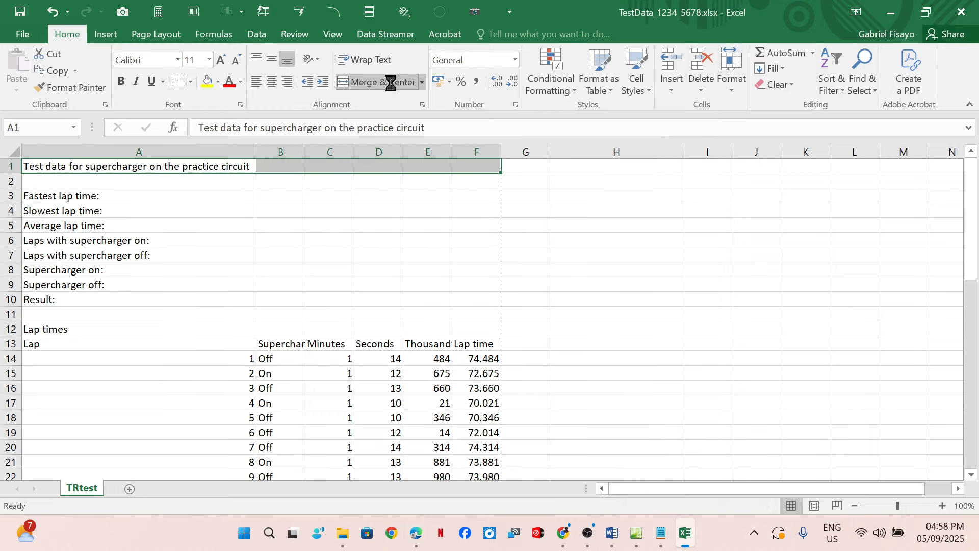
pyautogui.moveTo(416, 533)
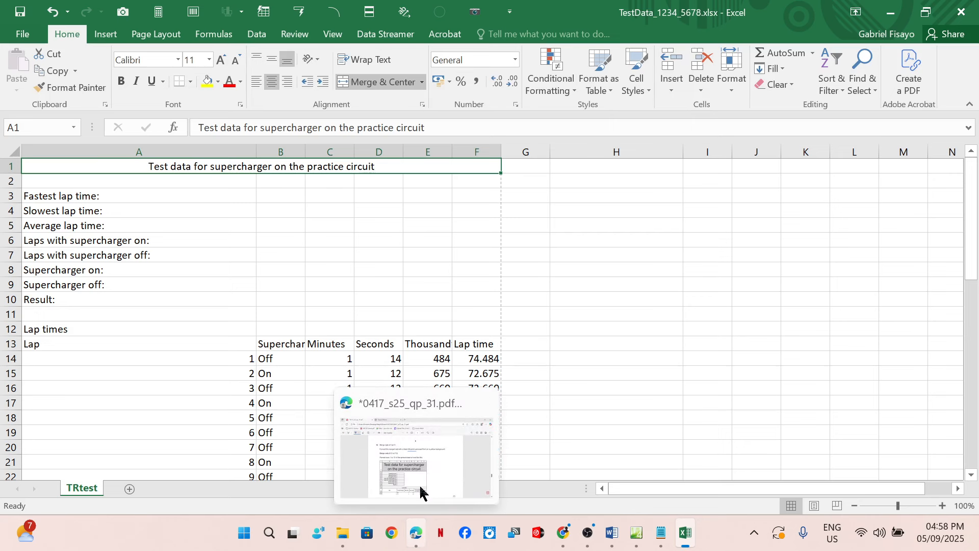
pyautogui.moveTo(423, 474)
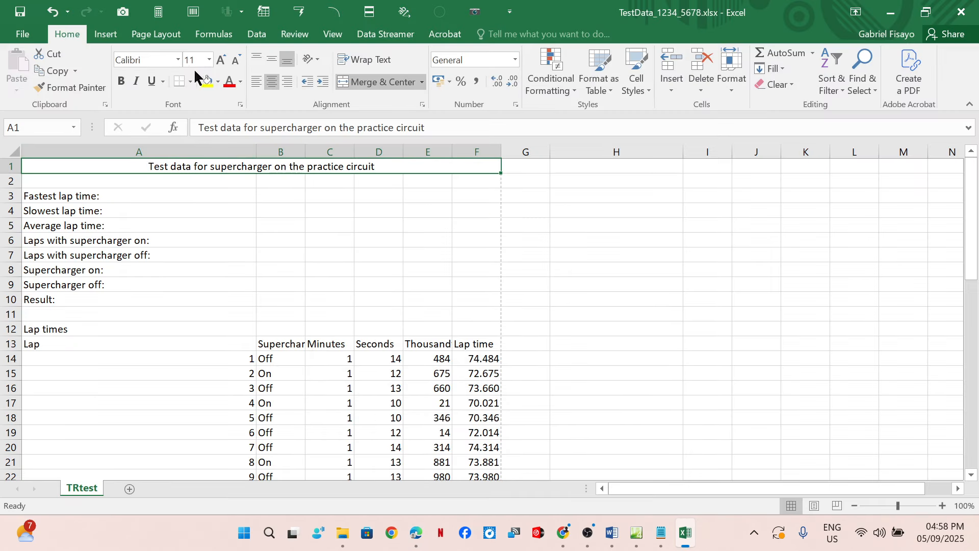
# Format the merged title in row 1 as 34-point Arial
pyautogui.click(210, 59)
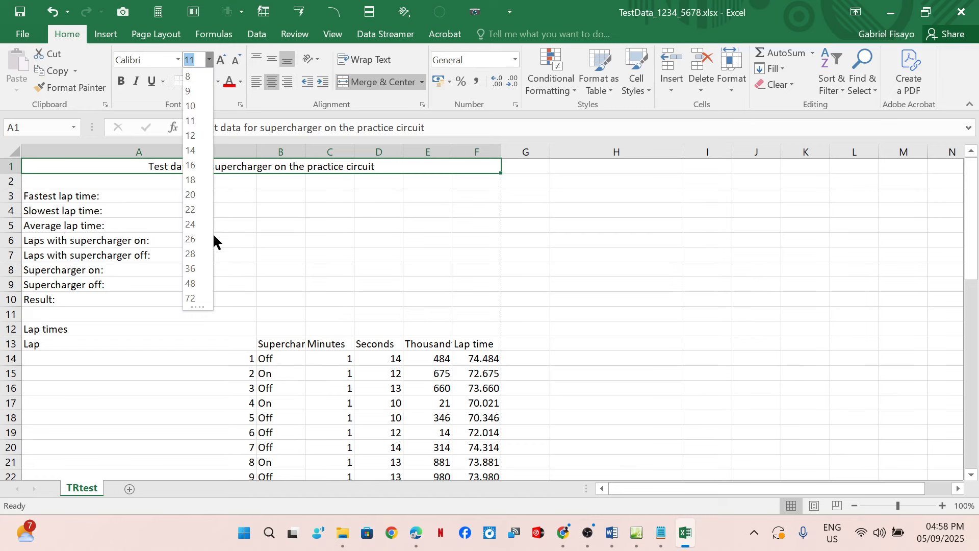
pyautogui.click(190, 269)
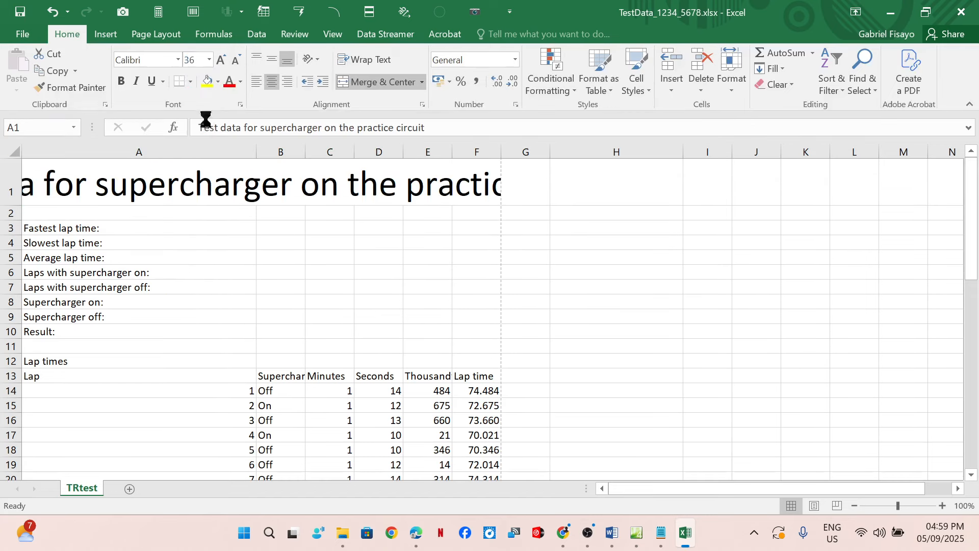
pyautogui.click(189, 59)
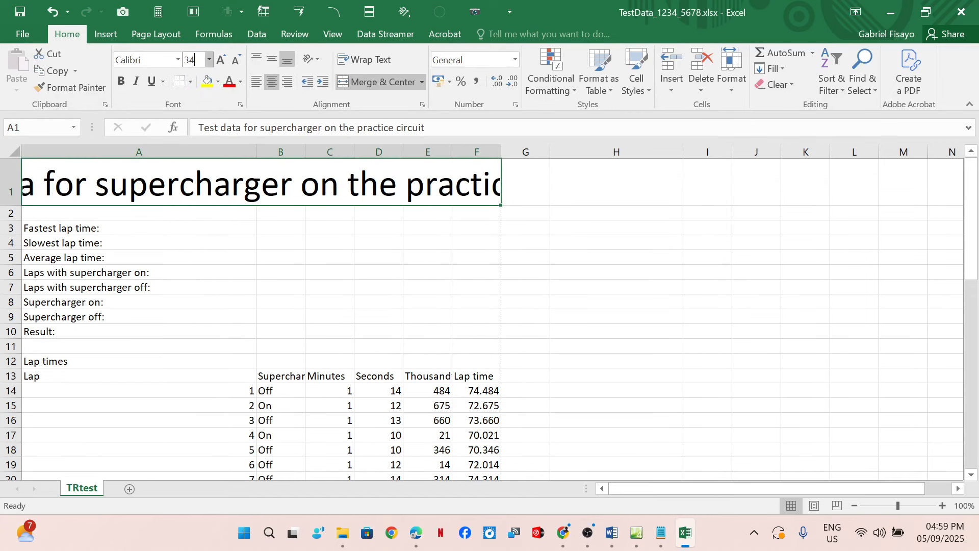
pyautogui.press('Return')
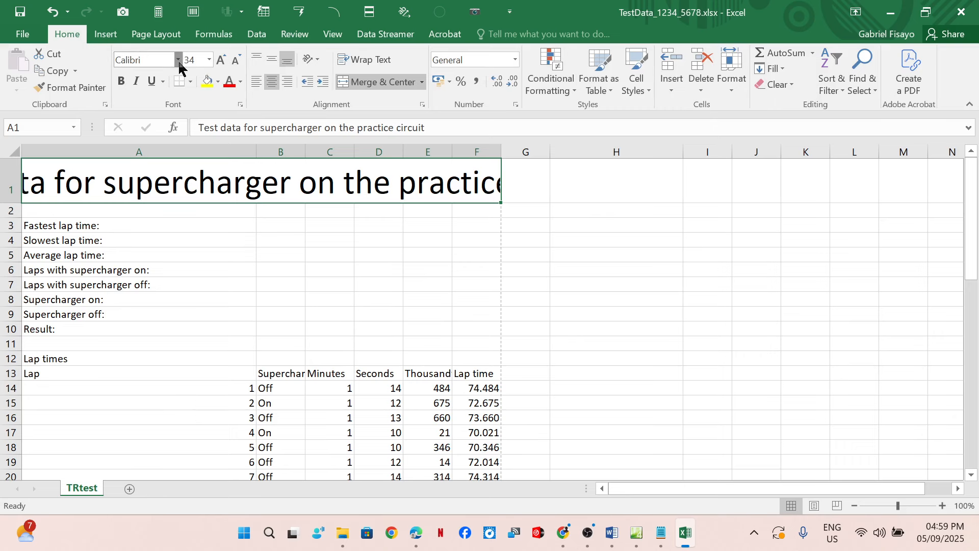
pyautogui.click(178, 60)
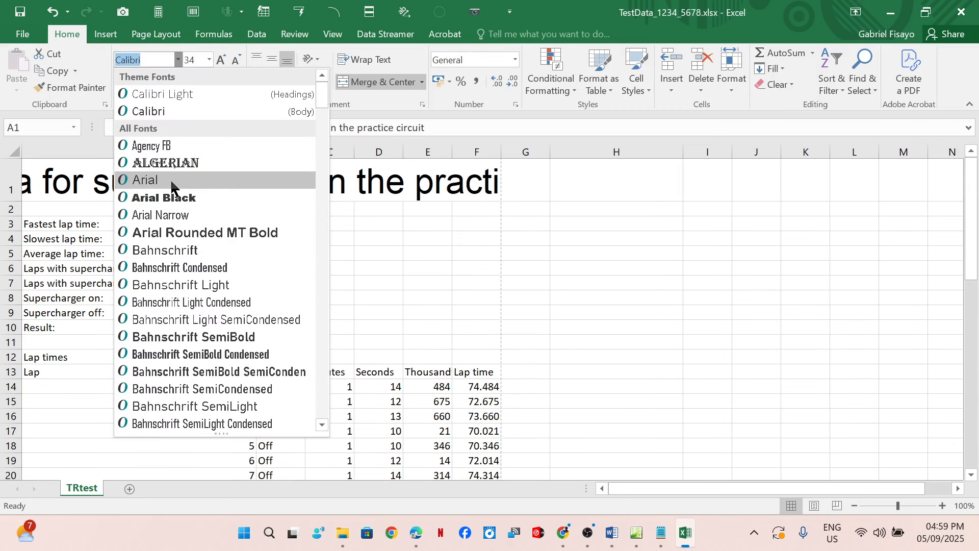
pyautogui.click(172, 182)
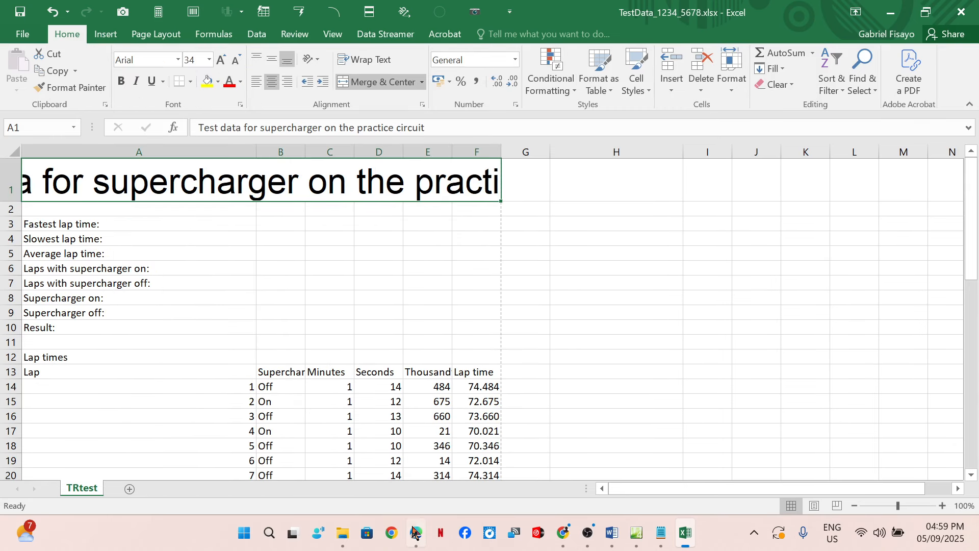
# Wrap the title text in the merged cell and increase row 1's height to fit two lines, comparing with the exam paper
pyautogui.moveTo(430, 459)
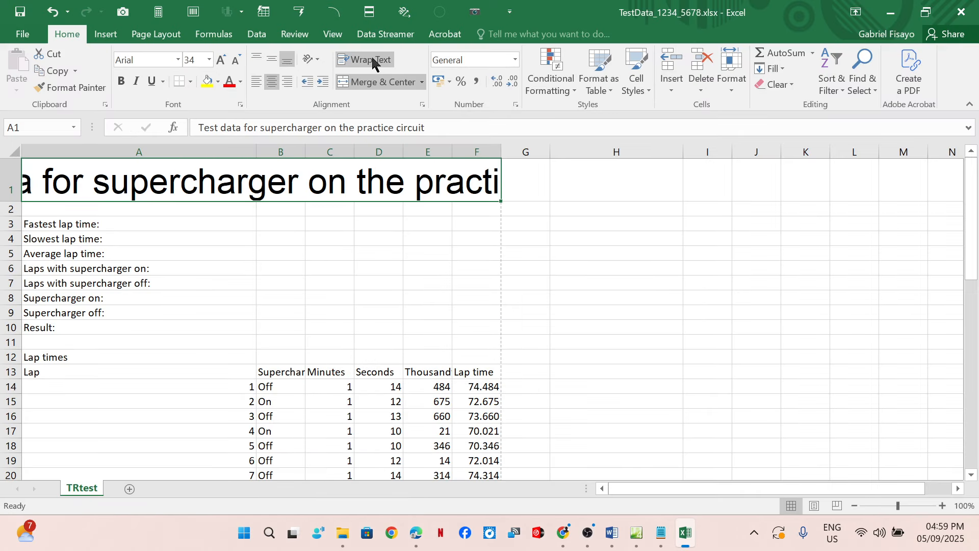
pyautogui.click(372, 61)
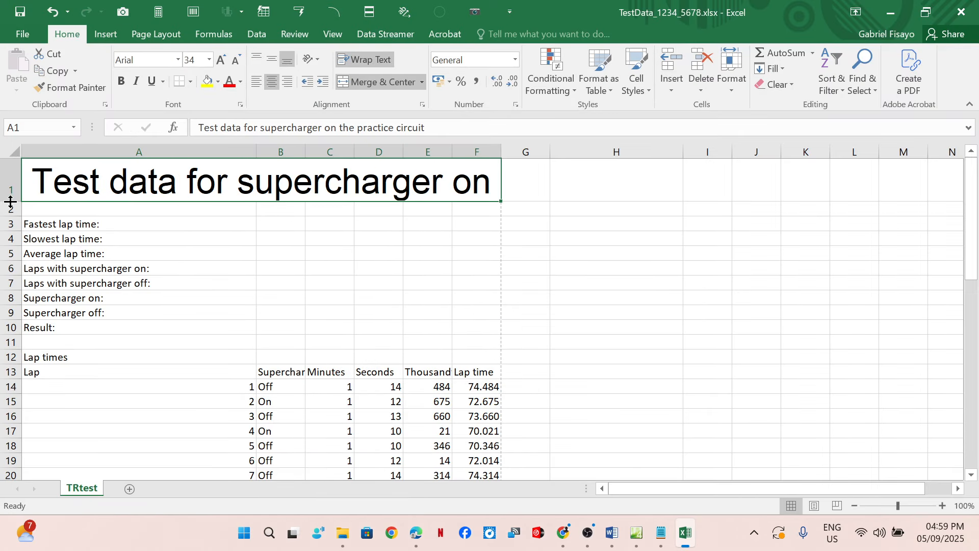
pyautogui.moveTo(10, 202); pyautogui.dragTo(8, 241)
pyautogui.moveTo(412, 536)
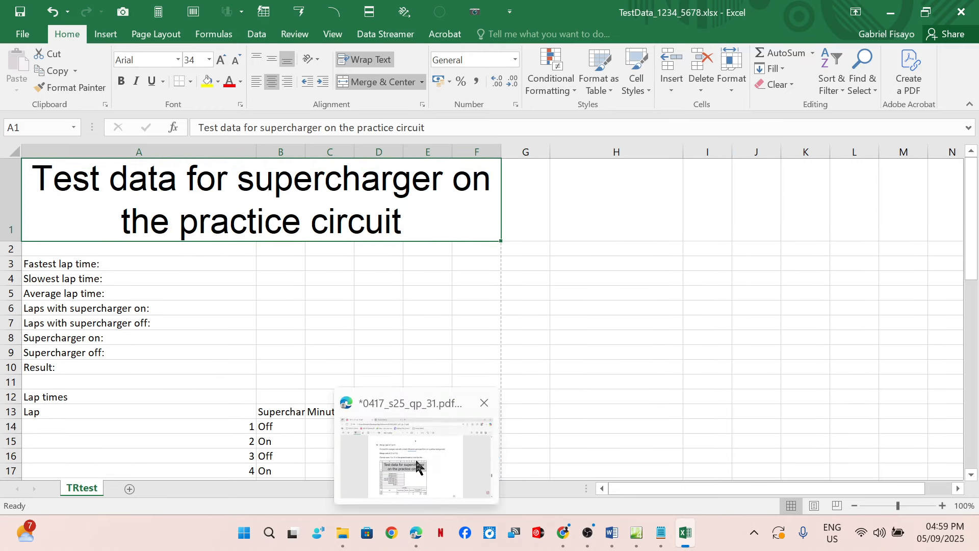
pyautogui.moveTo(418, 467)
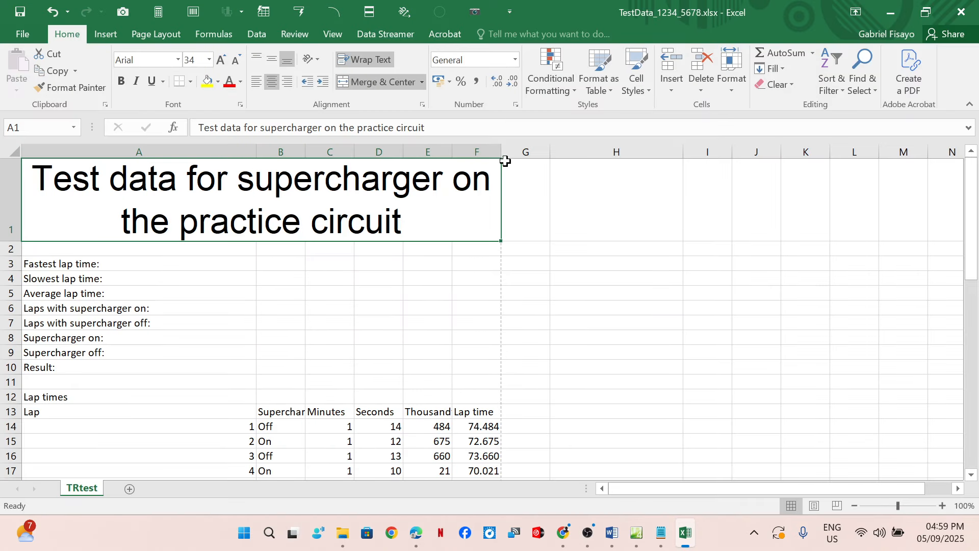
# Narrow columns F and A so the title breaks before "on the practice circuit", as in the exam paper
pyautogui.moveTo(503, 154); pyautogui.dragTo(495, 157)
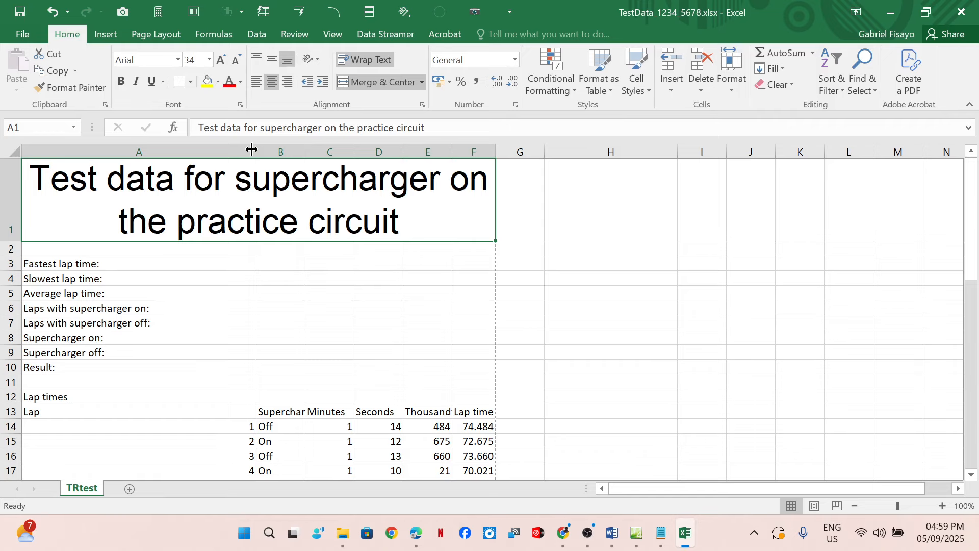
pyautogui.moveTo(256, 148); pyautogui.dragTo(230, 151)
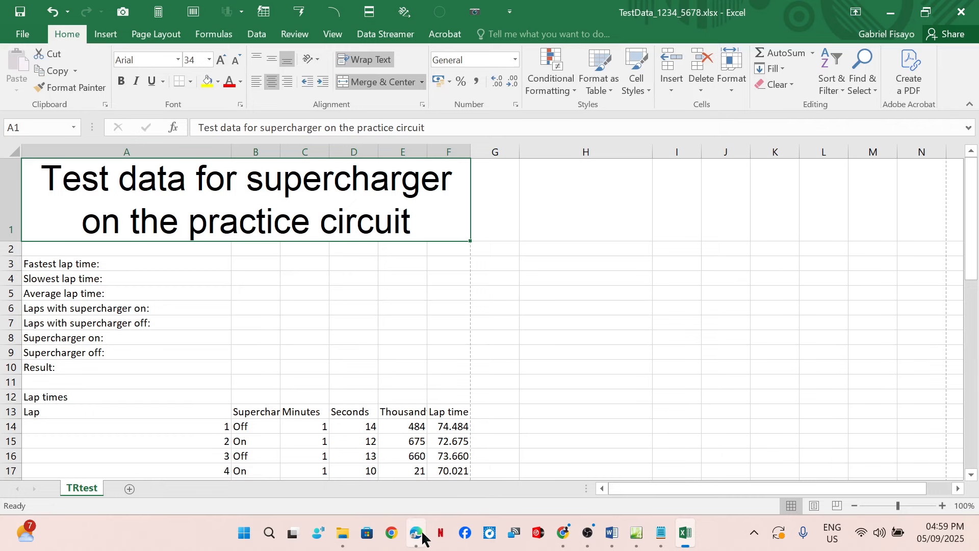
pyautogui.moveTo(426, 451)
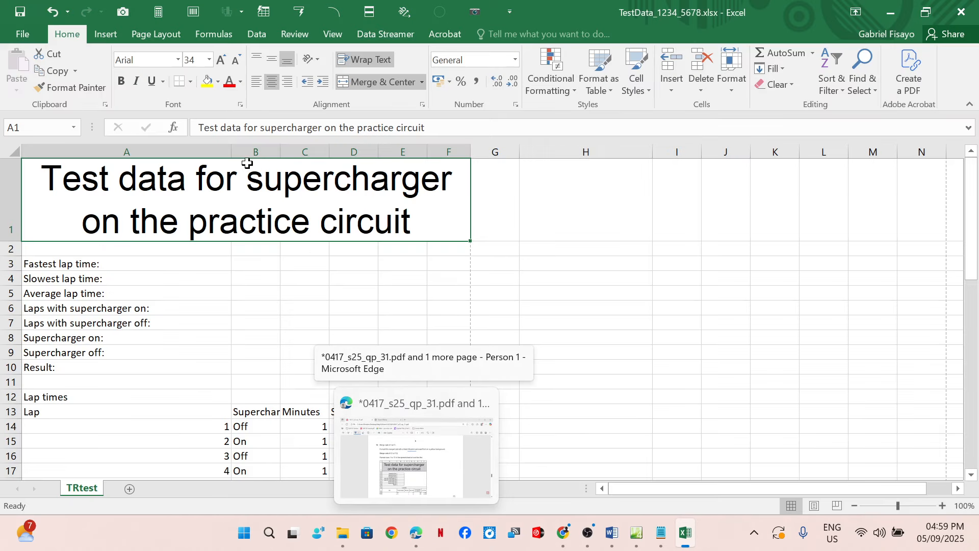
# Fill the merged title cell with a light gold-yellow theme colour
pyautogui.click(217, 82)
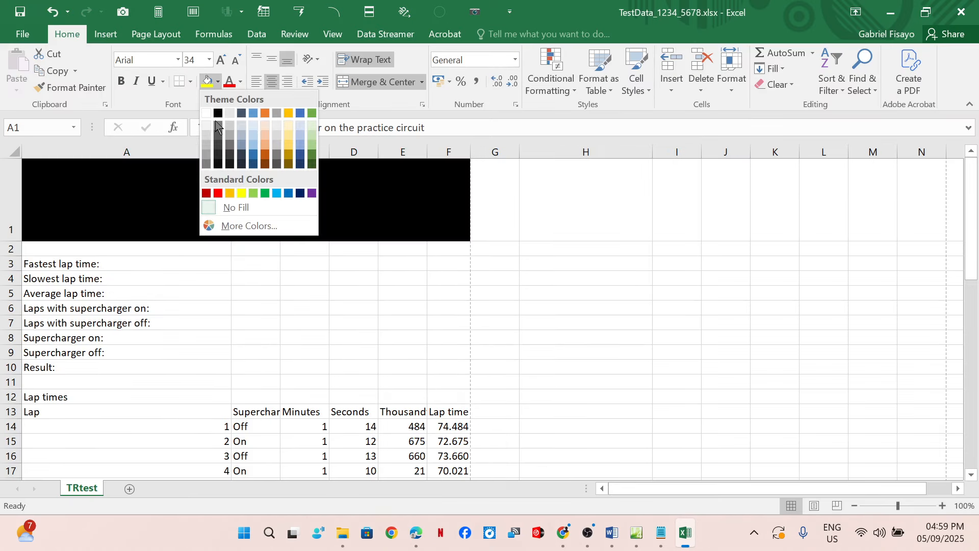
pyautogui.click(288, 148)
pyautogui.click(451, 310)
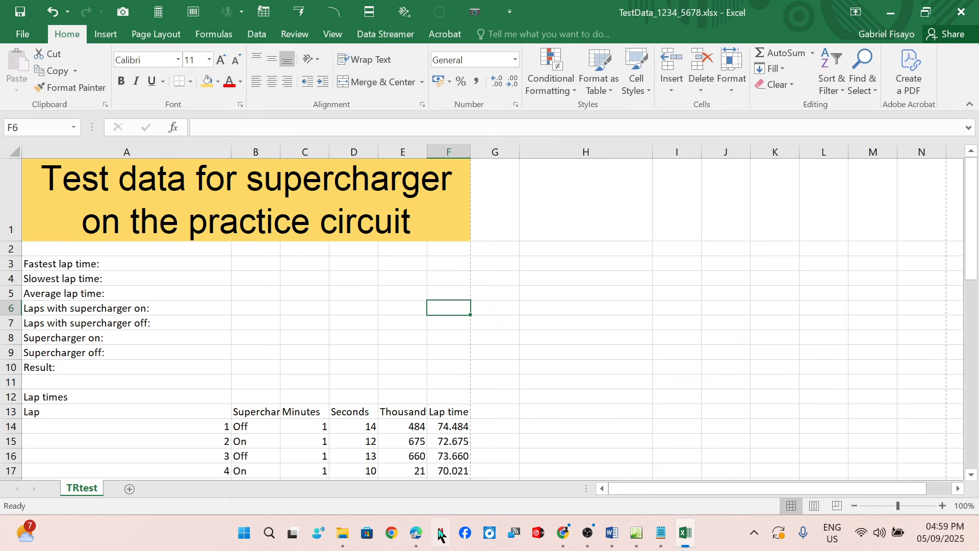
# Mark the title formatting instruction in question 14 as done and return to the Lap times heading in the Excel workbook
pyautogui.click(417, 533)
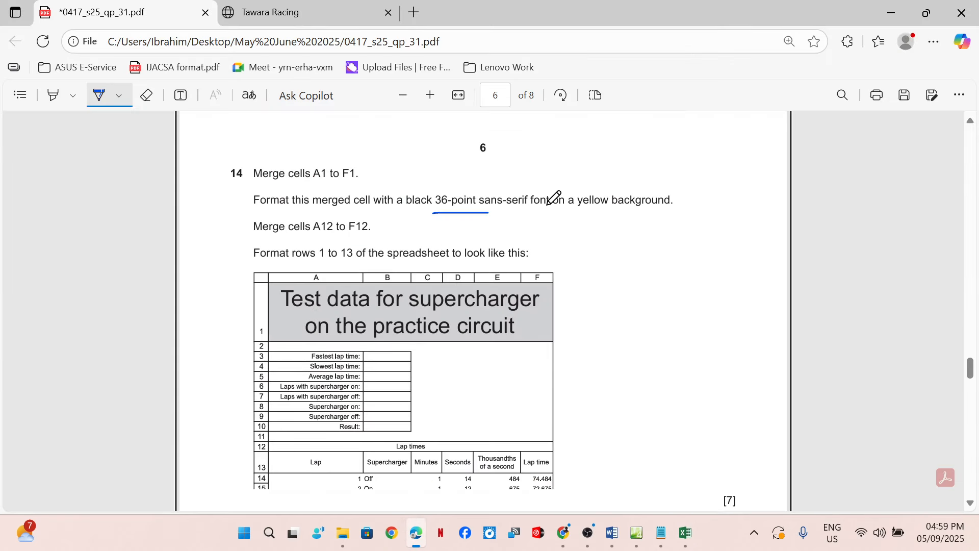
pyautogui.moveTo(550, 206); pyautogui.dragTo(607, 173)
pyautogui.click(685, 533)
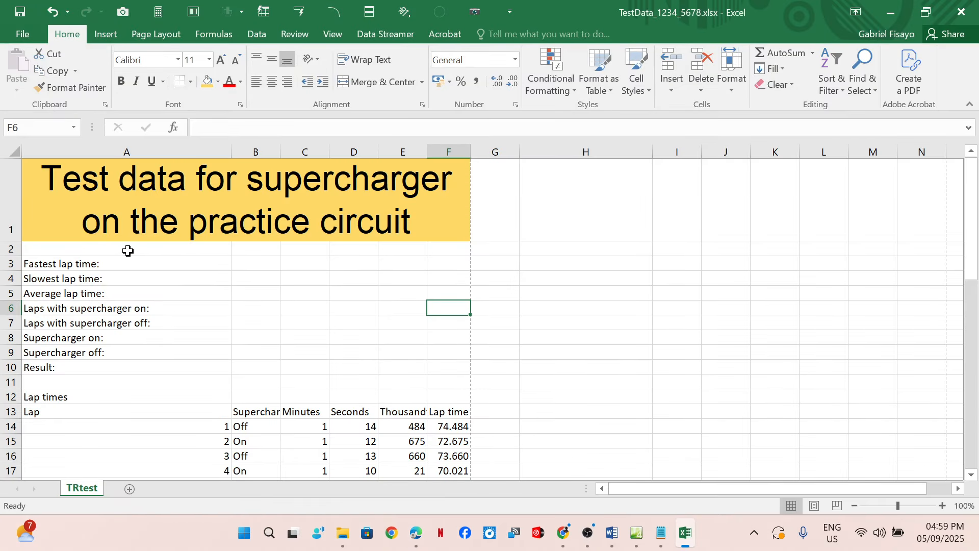
pyautogui.click(89, 399)
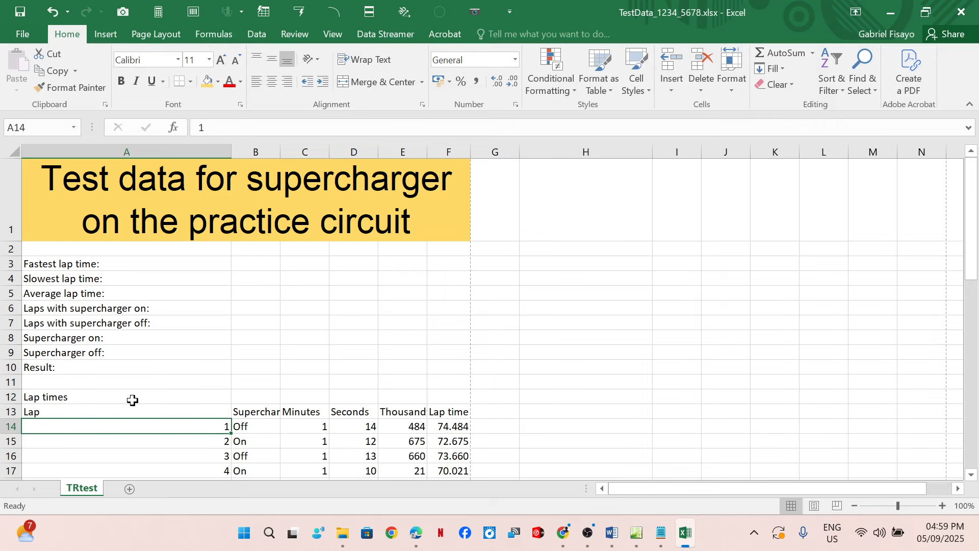
# Merge and centre the Lap times heading across A12:F12, and tick that instruction in the exam paper
pyautogui.moveTo(131, 400); pyautogui.dragTo(433, 394)
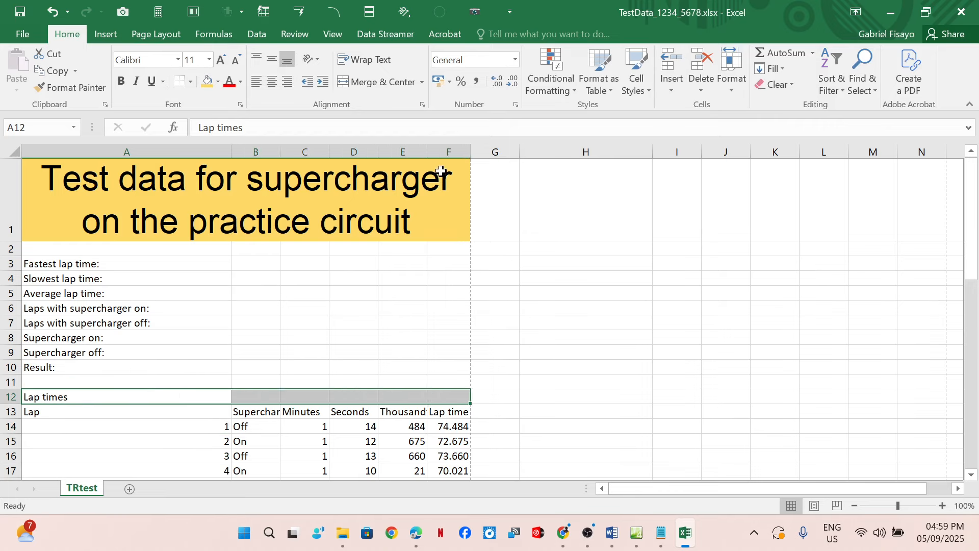
pyautogui.click(380, 82)
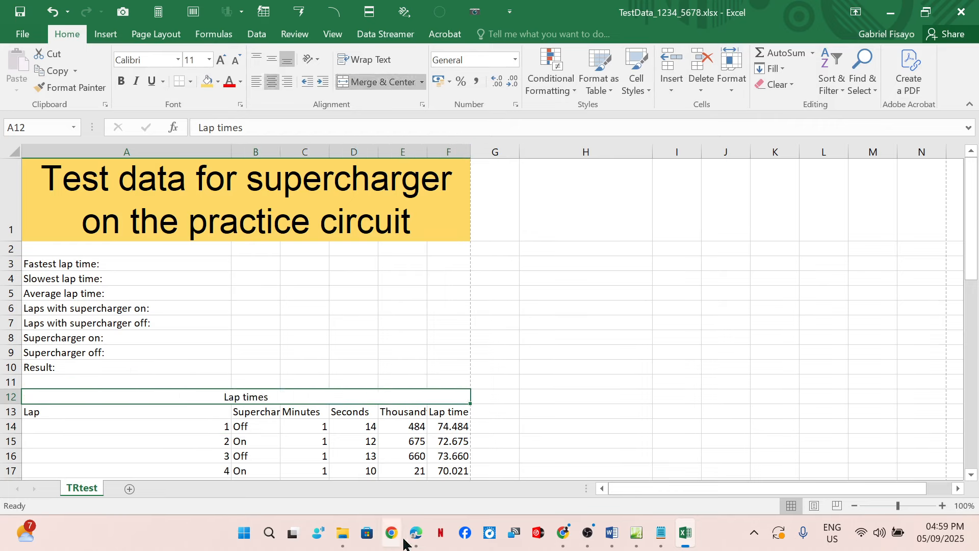
pyautogui.click(418, 497)
pyautogui.scroll(-3, 387, 372)
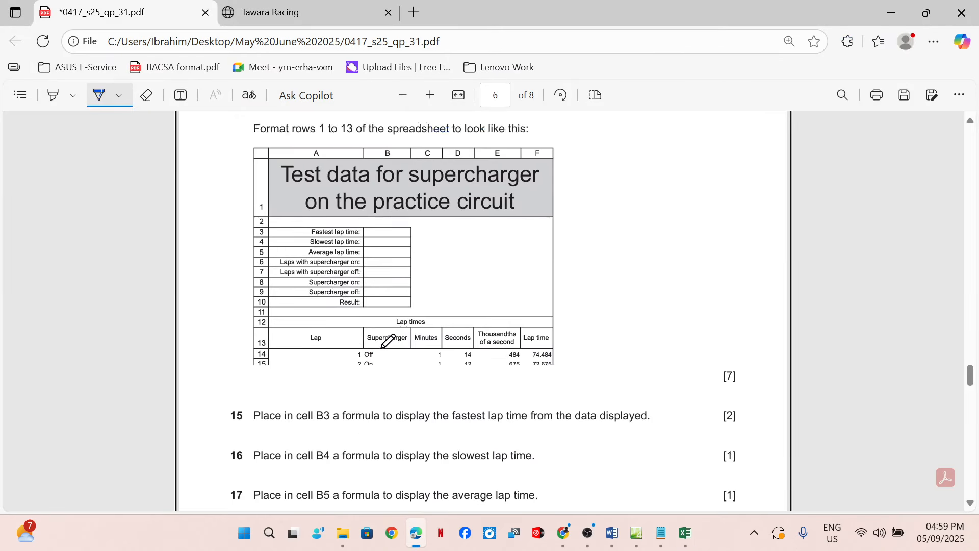
pyautogui.scroll(3, 394, 339)
pyautogui.moveTo(351, 226); pyautogui.dragTo(414, 206)
pyautogui.scroll(-2, 557, 339)
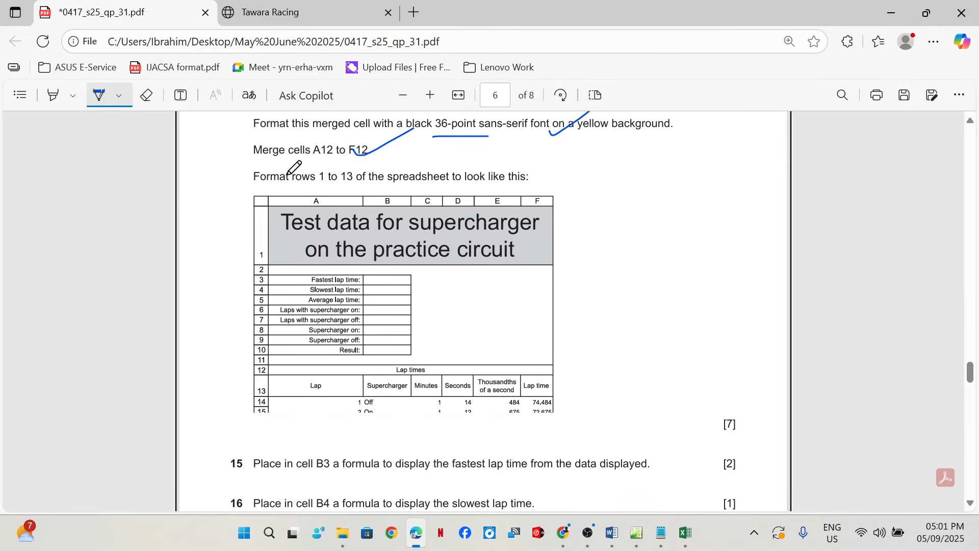
# Right-align the labels in A3:A10 as in question 14's sample, and check them against the exam paper
pyautogui.moveTo(692, 543)
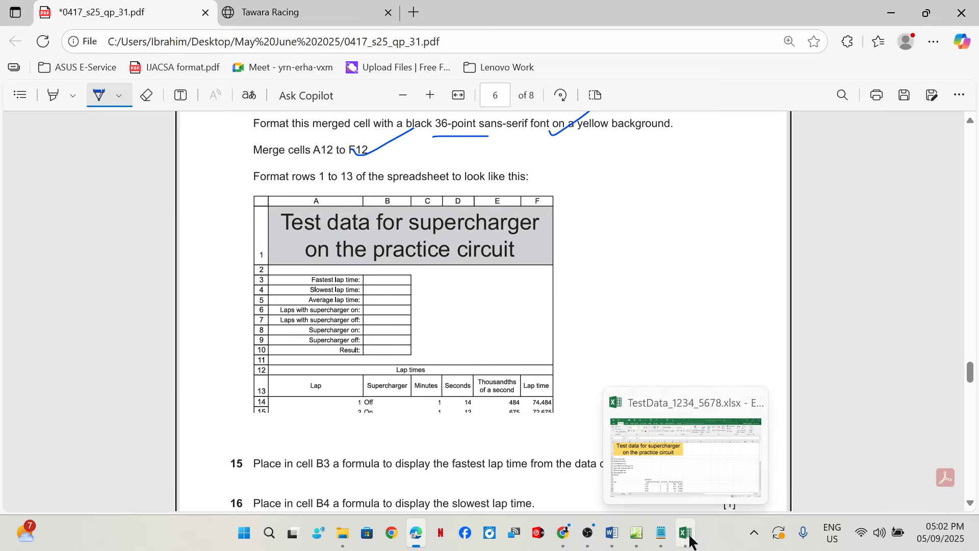
pyautogui.moveTo(699, 467)
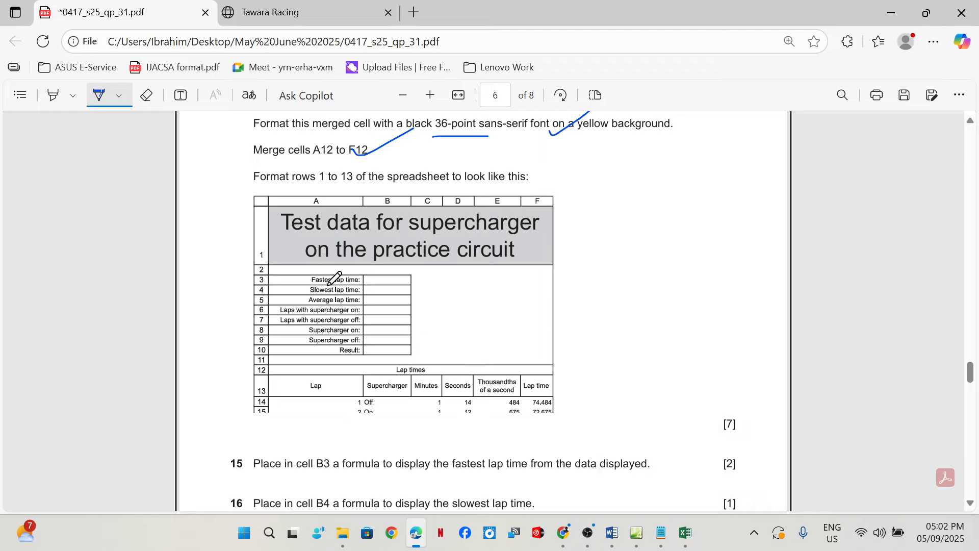
pyautogui.click(685, 533)
pyautogui.moveTo(115, 263); pyautogui.dragTo(128, 367)
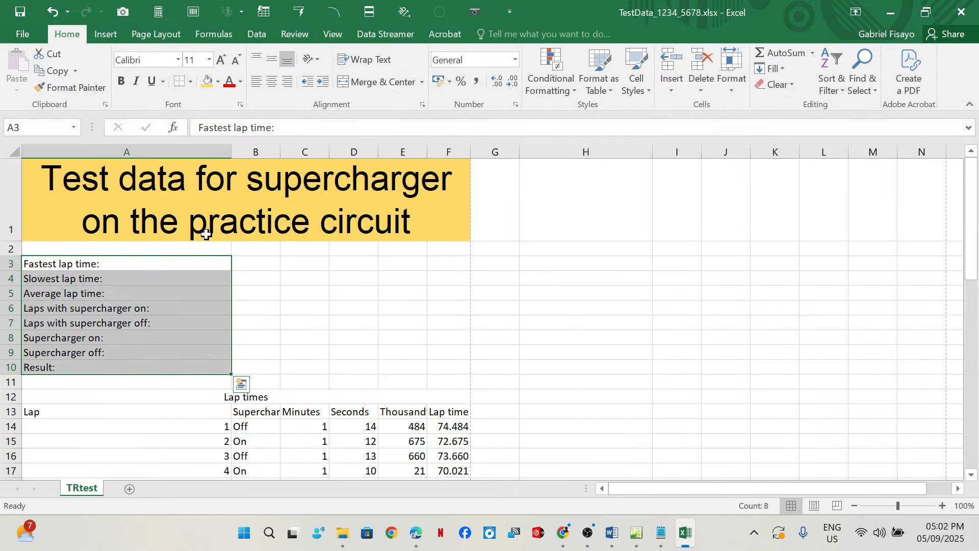
pyautogui.click(287, 82)
pyautogui.click(416, 533)
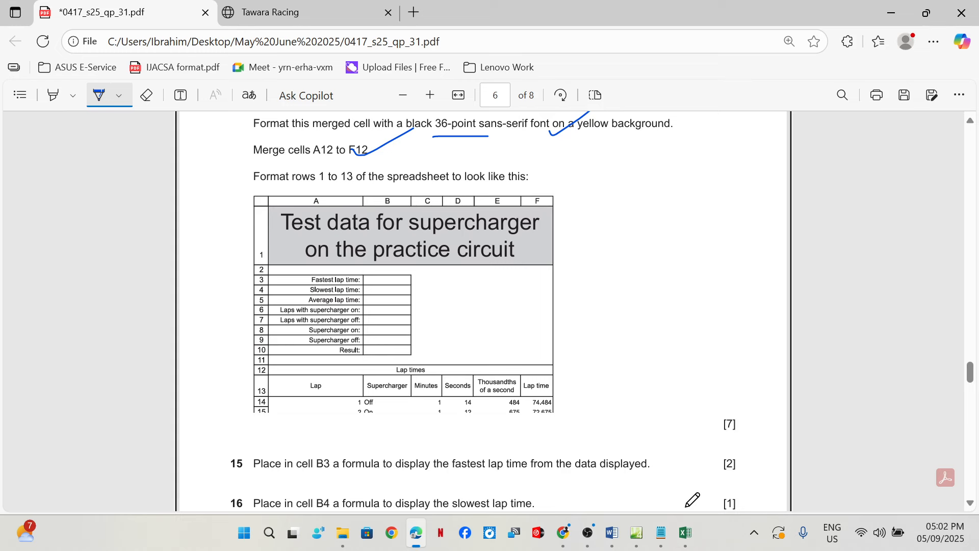
# Centre the column headings in A13:F13 horizontally and compare them with the sample in the exam paper
pyautogui.click(685, 532)
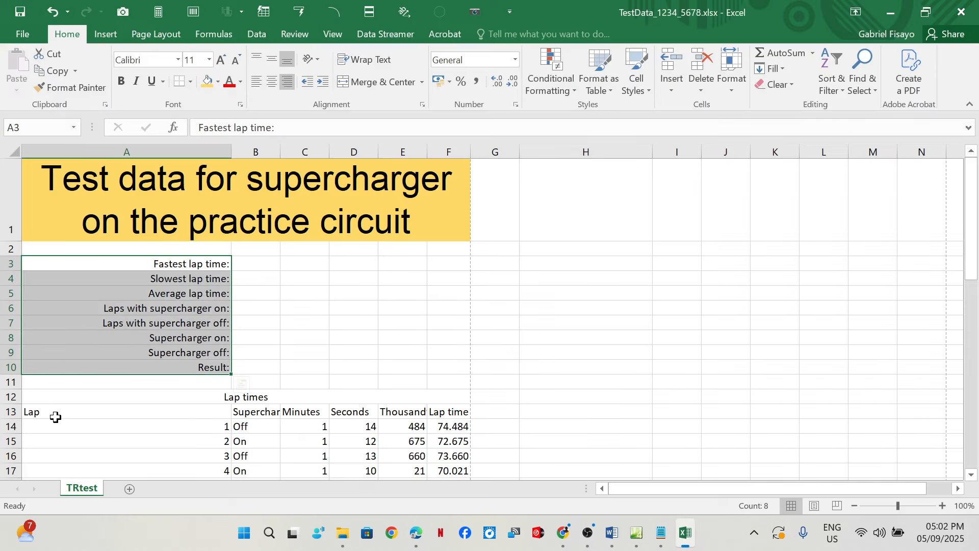
pyautogui.moveTo(55, 418); pyautogui.dragTo(462, 413)
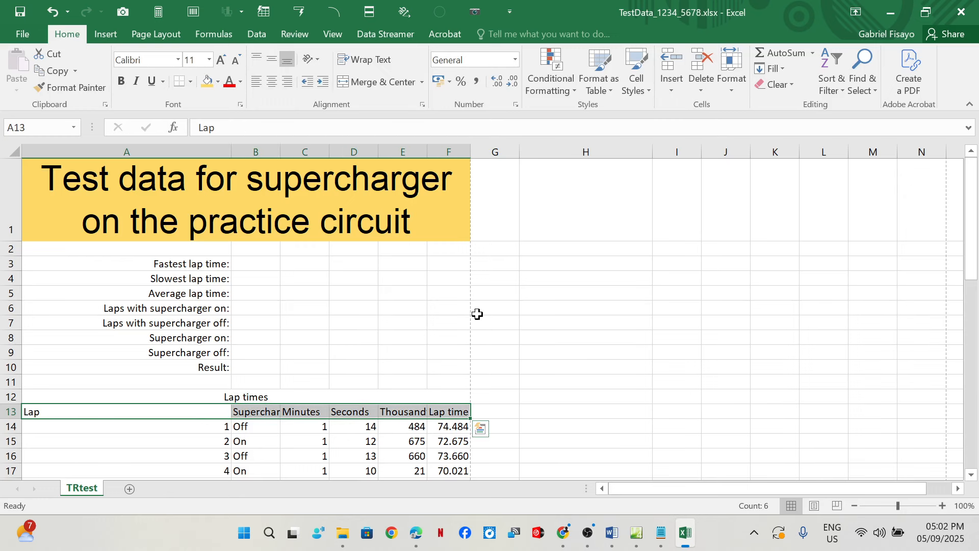
pyautogui.click(273, 84)
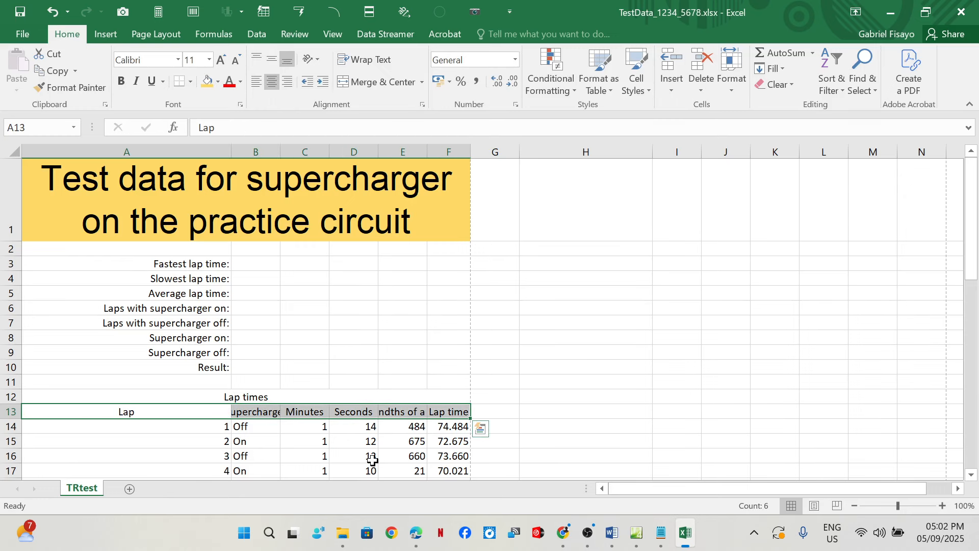
pyautogui.moveTo(408, 538)
pyautogui.click(417, 450)
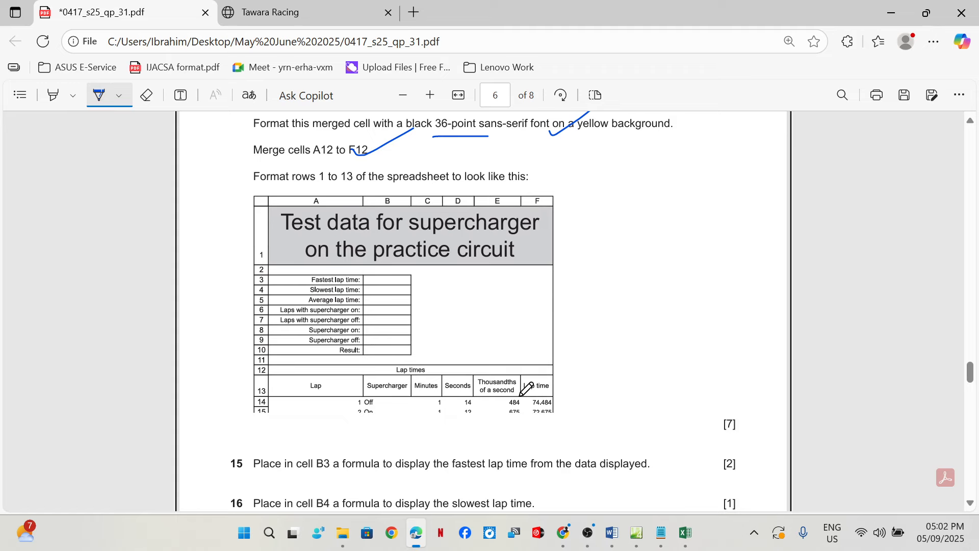
# Back in the Excel workbook, widen column D slightly and narrow column A
pyautogui.moveTo(684, 539)
pyautogui.click(695, 491)
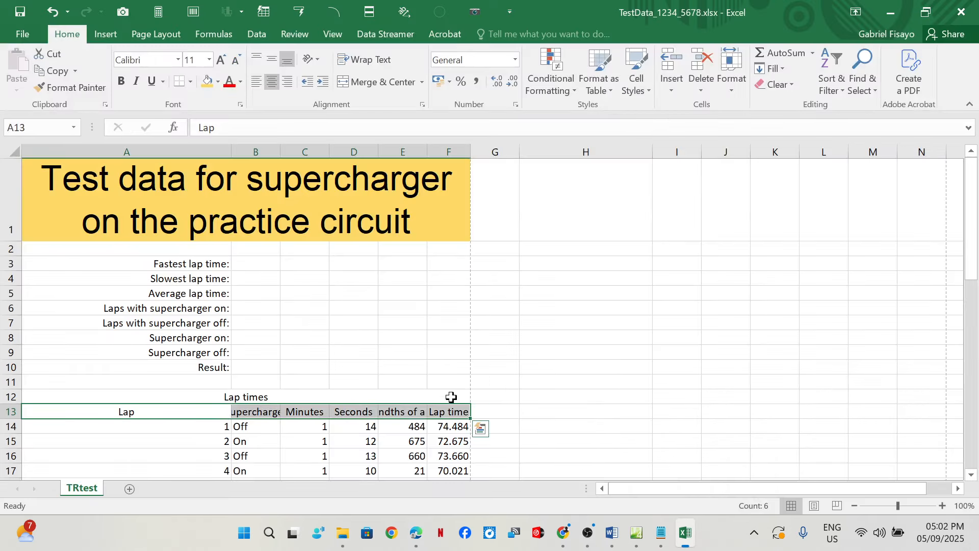
pyautogui.click(339, 411)
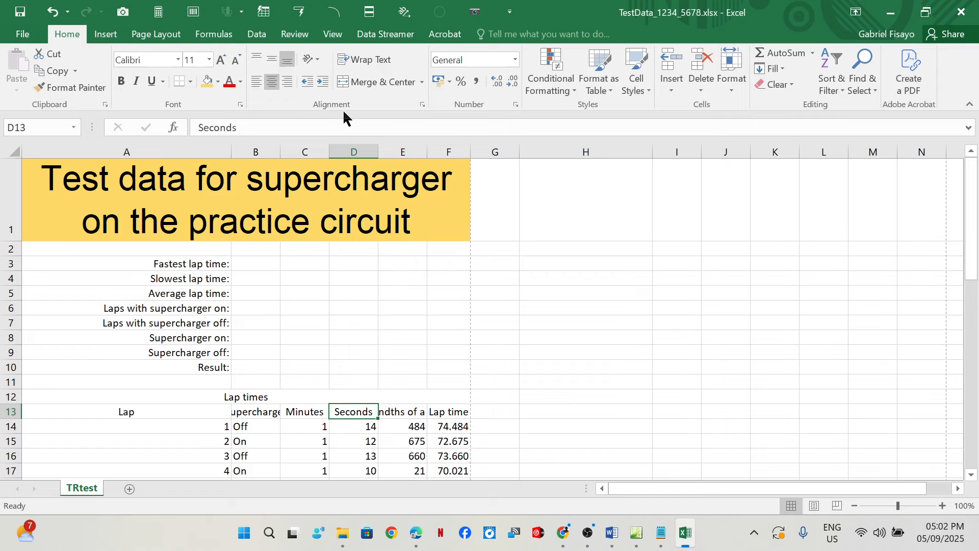
pyautogui.moveTo(378, 149); pyautogui.dragTo(397, 160)
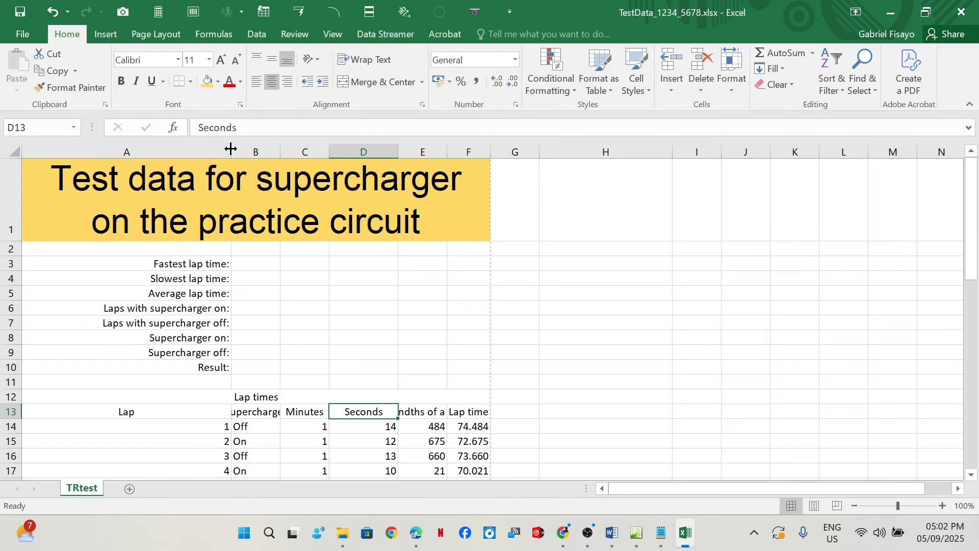
pyautogui.moveTo(231, 149); pyautogui.dragTo(203, 149)
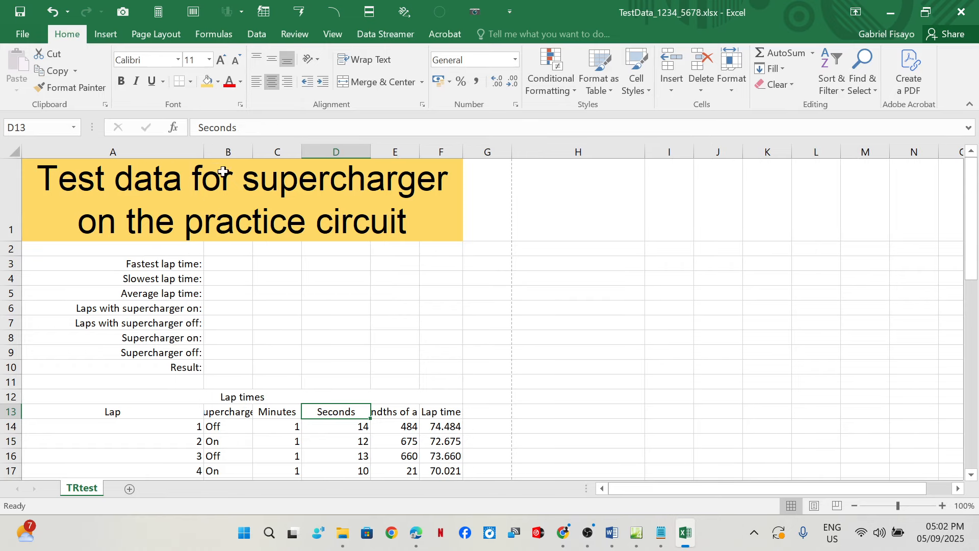
# Widen column E and wrap the "Thousandths of a second" heading in E13
pyautogui.click(384, 414)
pyautogui.moveTo(372, 151); pyautogui.dragTo(446, 156)
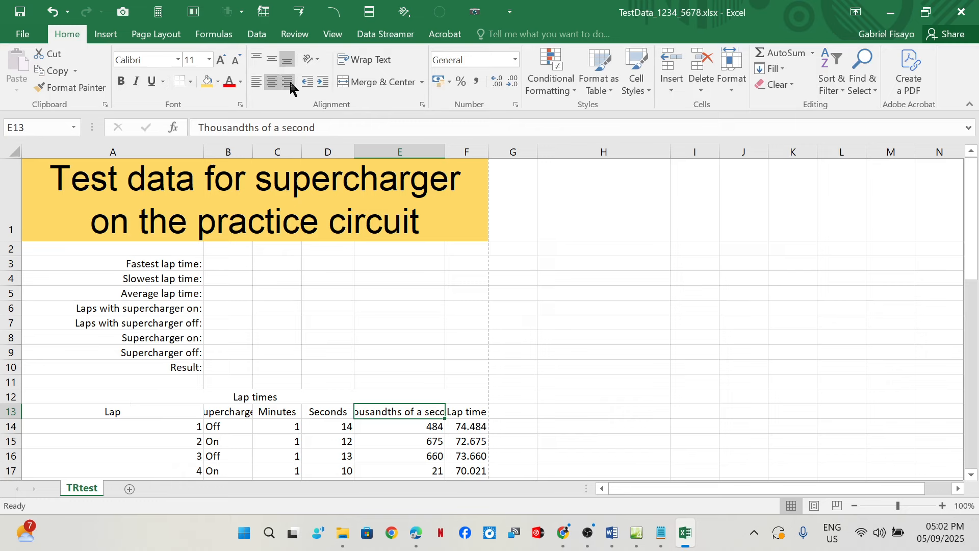
pyautogui.click(364, 59)
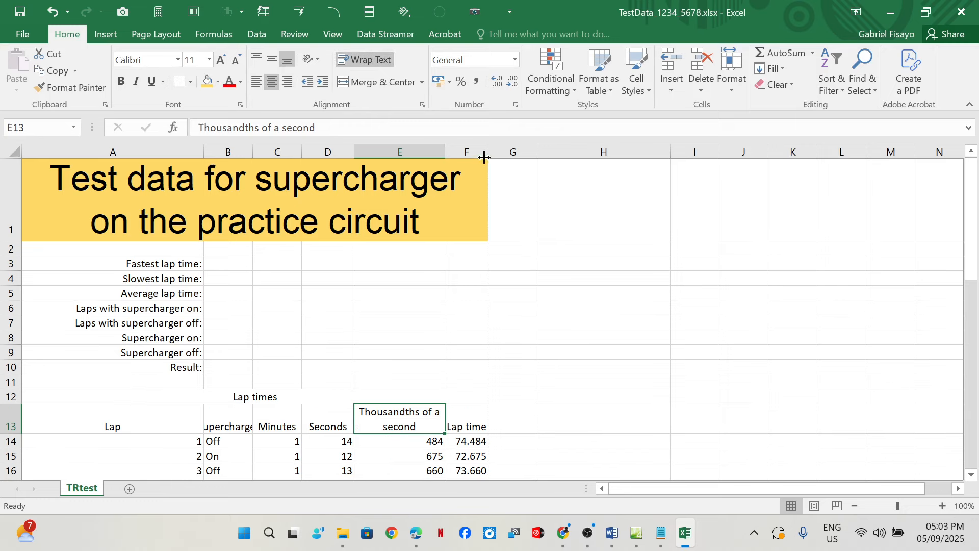
# Narrow column E so its heading breaks after "Thousandths", as in the exam paper's sample
pyautogui.moveTo(444, 153); pyautogui.dragTo(432, 156)
pyautogui.moveTo(416, 533)
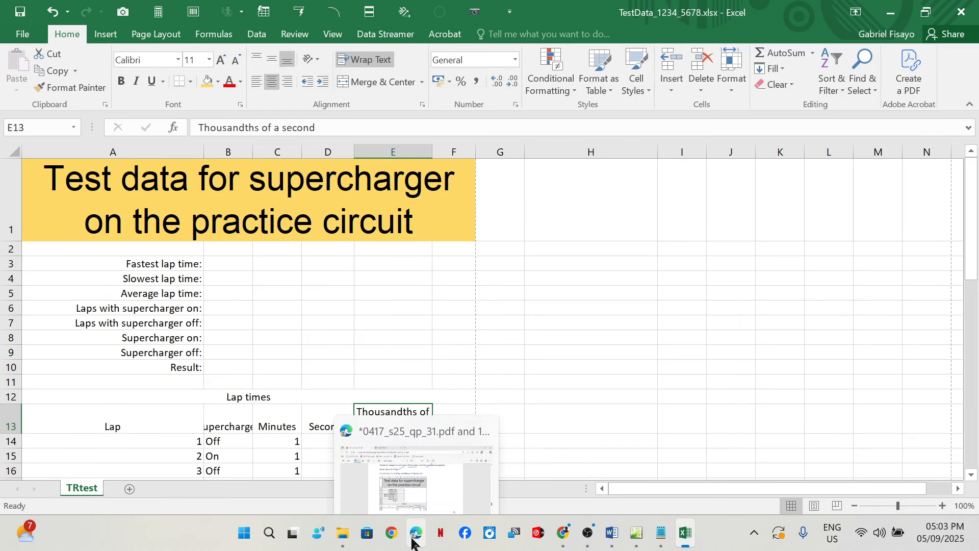
pyautogui.click(422, 455)
pyautogui.scroll(-3, 551, 382)
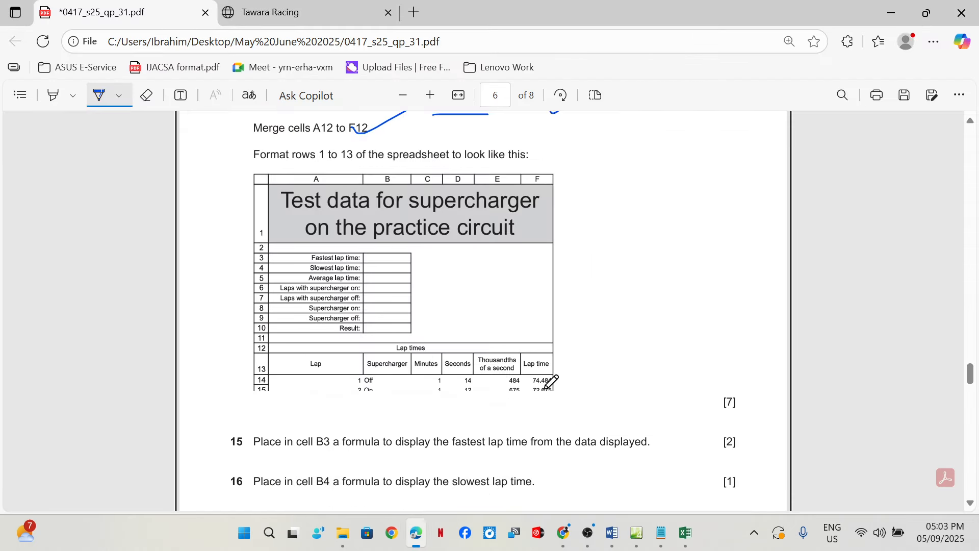
pyautogui.click(683, 533)
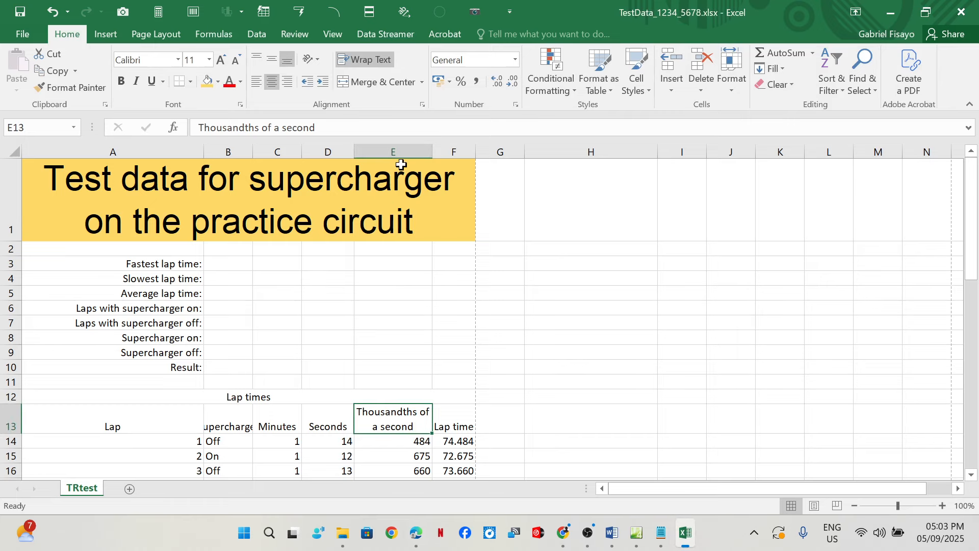
pyautogui.moveTo(432, 151); pyautogui.dragTo(424, 151)
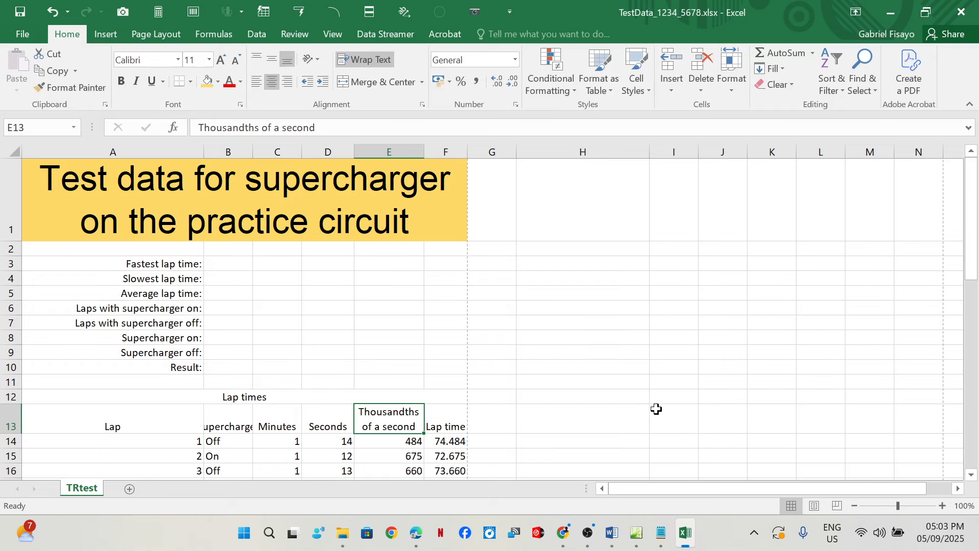
# Widen column B to fit the Supercharger heading, and middle-align the headings in A13:F13 vertically
pyautogui.moveTo(252, 151); pyautogui.dragTo(277, 152)
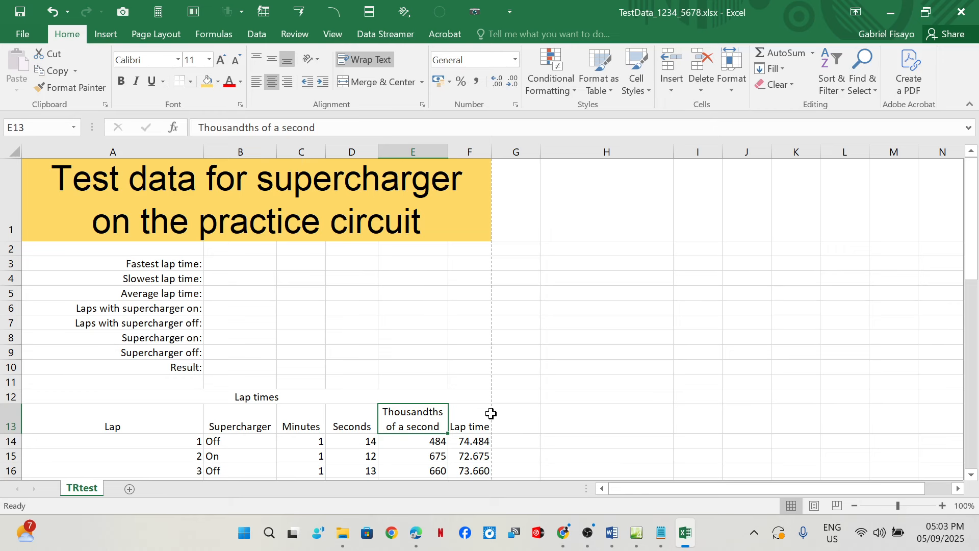
pyautogui.scroll(-2, 561, 354)
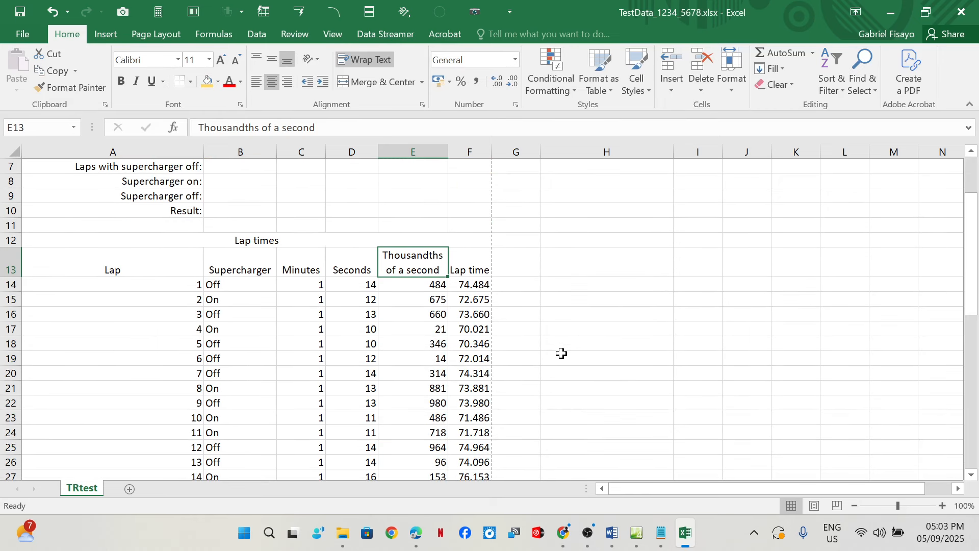
pyautogui.click(416, 534)
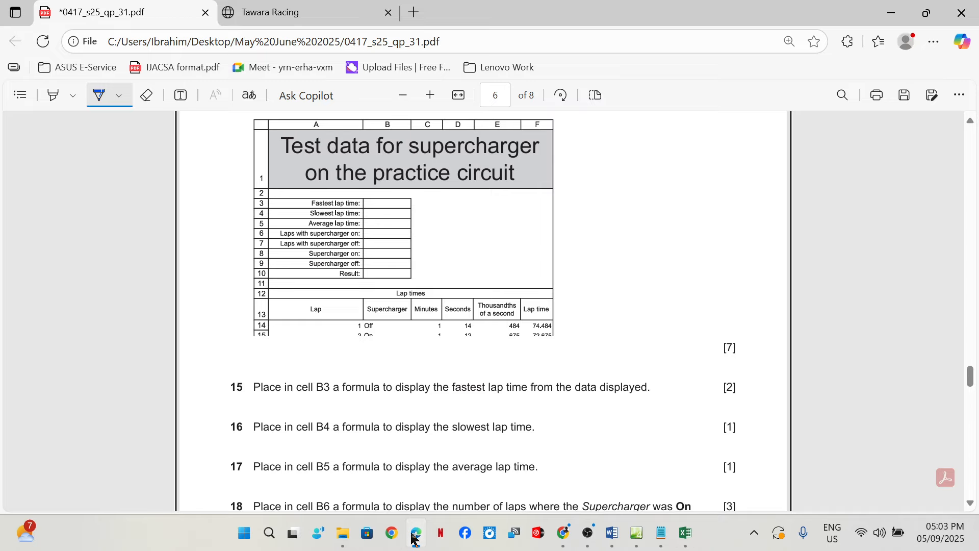
pyautogui.click(416, 534)
pyautogui.moveTo(151, 261); pyautogui.dragTo(475, 276)
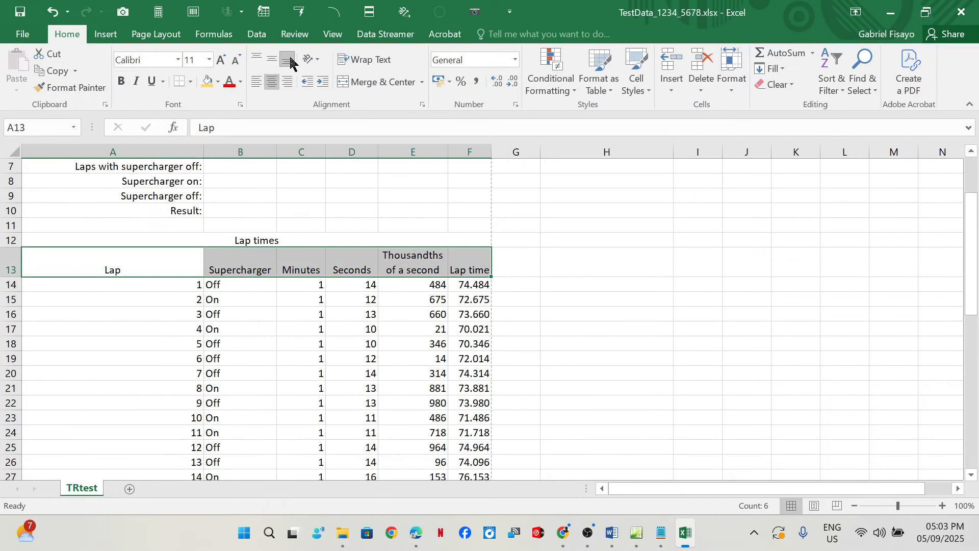
pyautogui.click(273, 60)
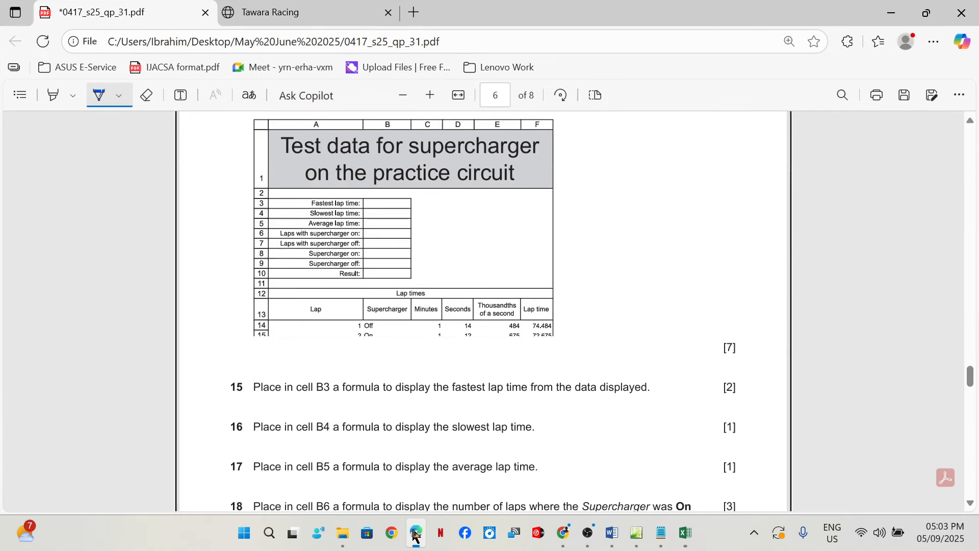
# Compare row 13 with the exam paper's sample and mark the area without borders beside B3:B10 with the pen
pyautogui.click(416, 533)
pyautogui.click(682, 534)
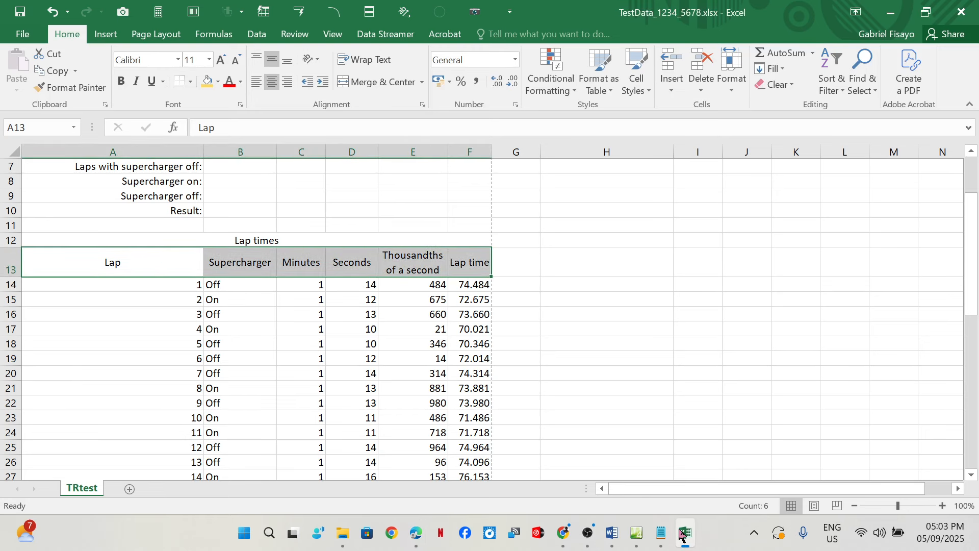
pyautogui.click(682, 534)
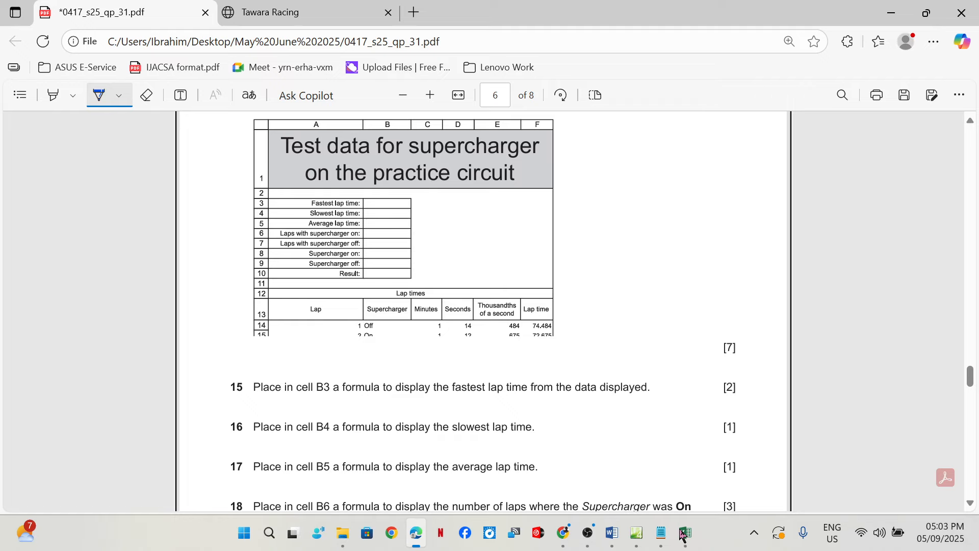
pyautogui.scroll(1, 449, 262)
pyautogui.scroll(-1, 584, 286)
pyautogui.scroll(1, 587, 311)
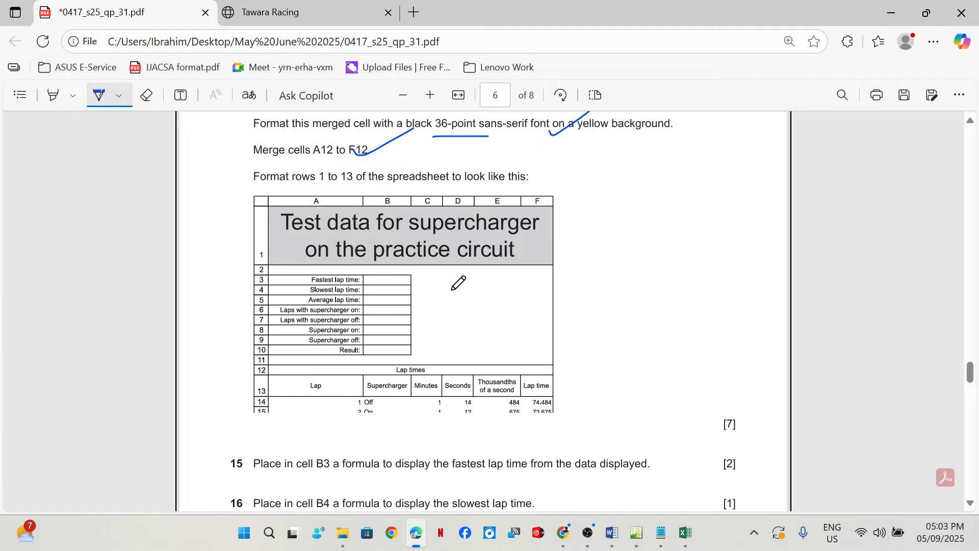
pyautogui.moveTo(452, 289)
pyautogui.mouseDown()
pyautogui.moveTo(513, 288)
pyautogui.moveTo(477, 331)
pyautogui.moveTo(503, 286)
pyautogui.moveTo(533, 340)
pyautogui.mouseUp()
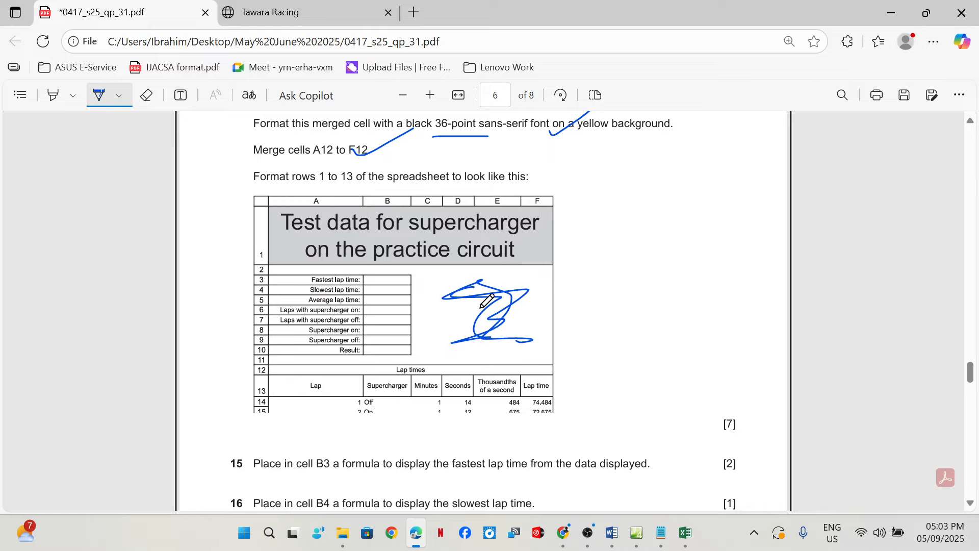
# Return to the Excel workbook and apply all borders to the merged title cell in row 1
pyautogui.click(686, 535)
pyautogui.scroll(-1, 136, 210)
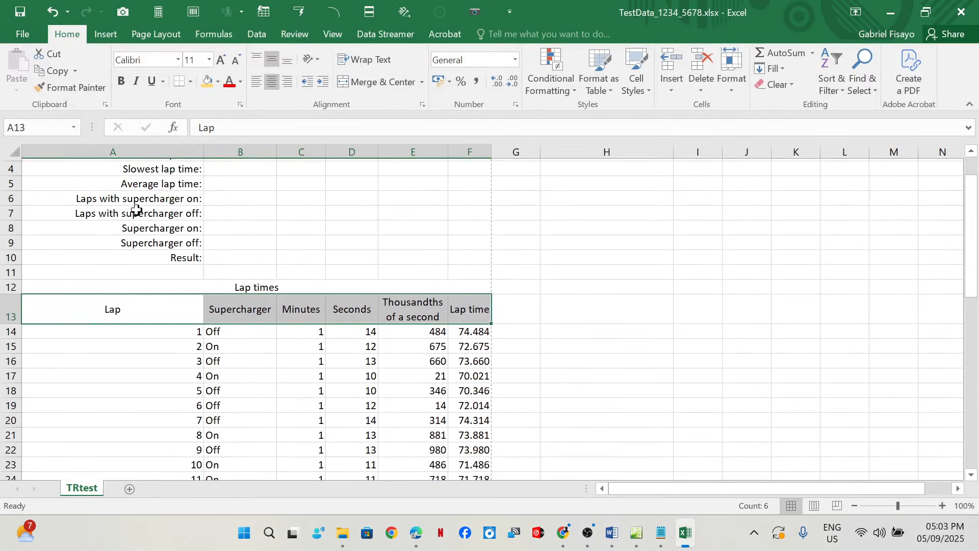
pyautogui.scroll(1, 137, 210)
pyautogui.click(120, 180)
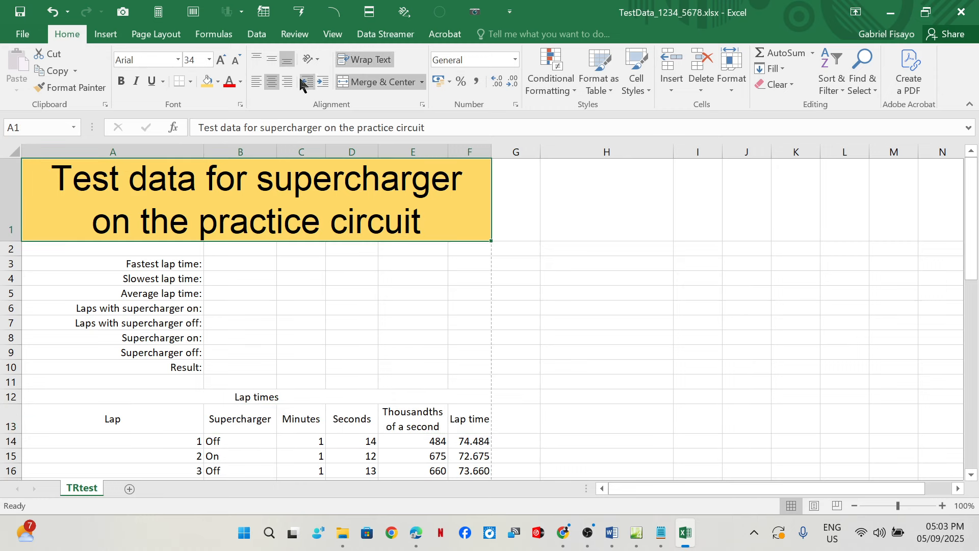
pyautogui.click(191, 82)
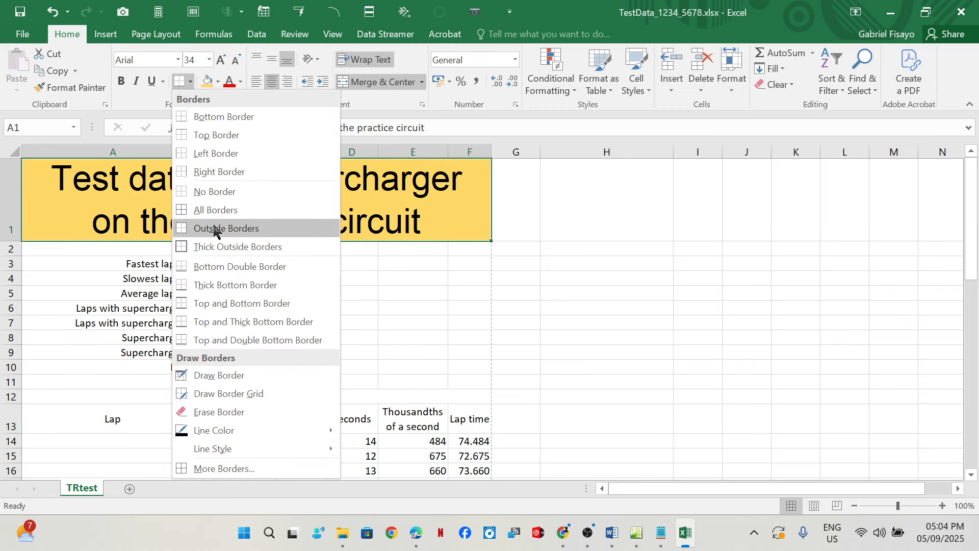
pyautogui.click(218, 210)
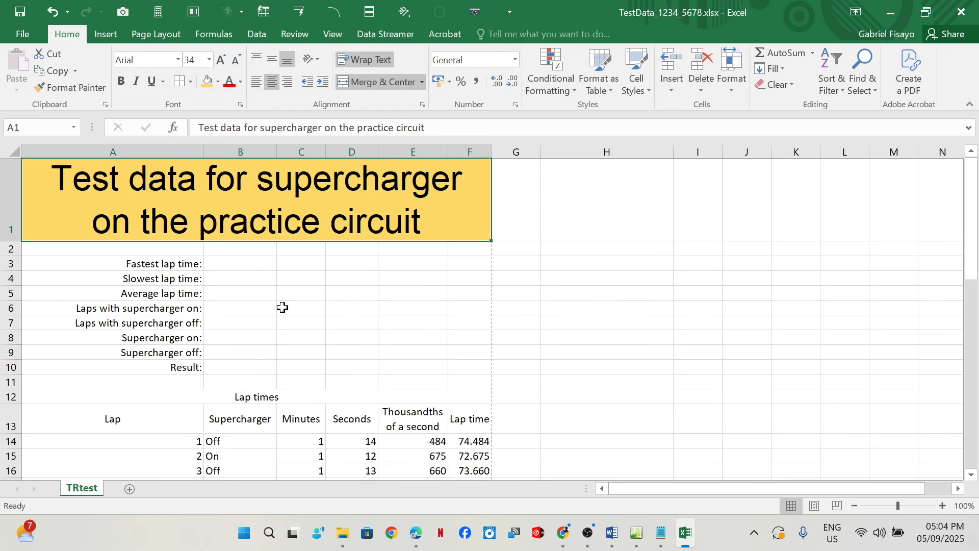
# Check the sample layout in the exam paper PDF, then apply all borders to A3:B10 in the Excel workbook
pyautogui.click(419, 531)
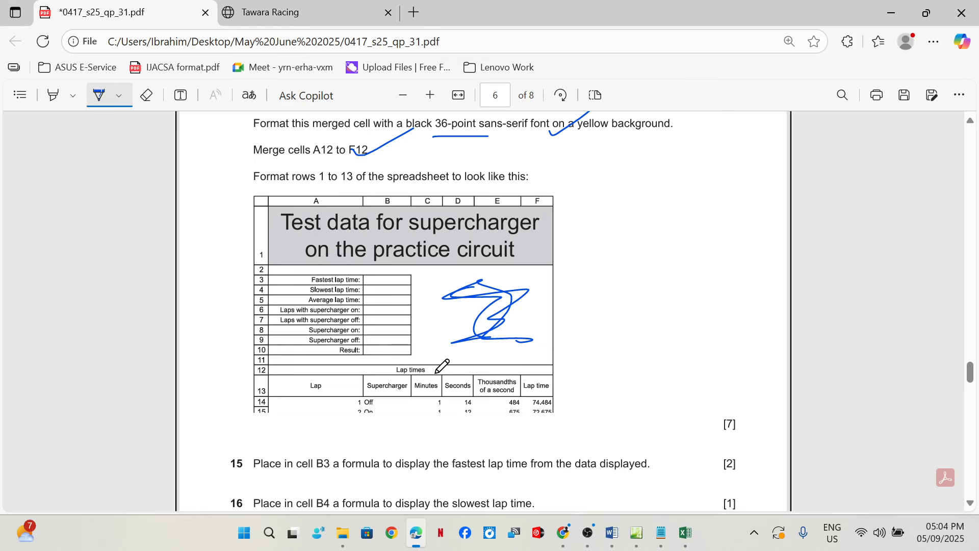
pyautogui.click(686, 532)
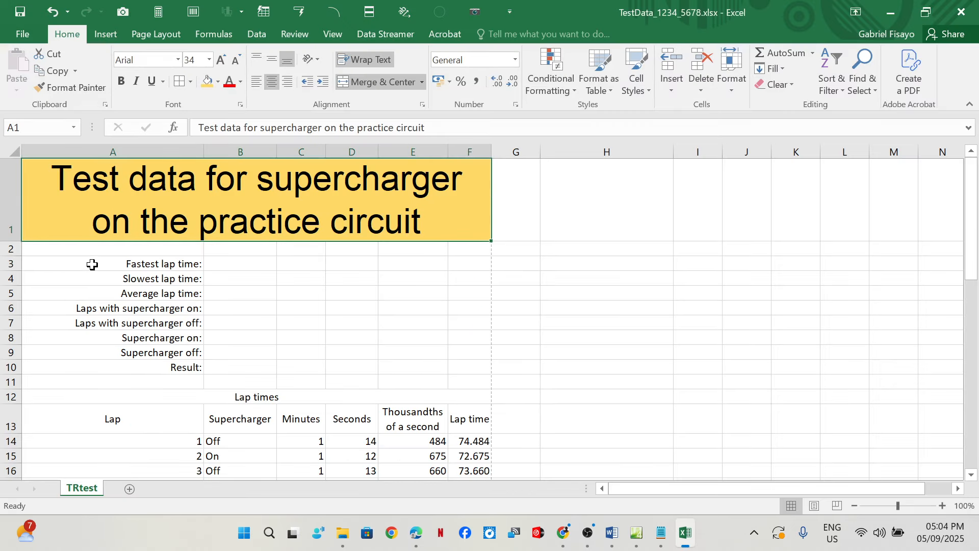
pyautogui.moveTo(93, 264); pyautogui.dragTo(227, 371)
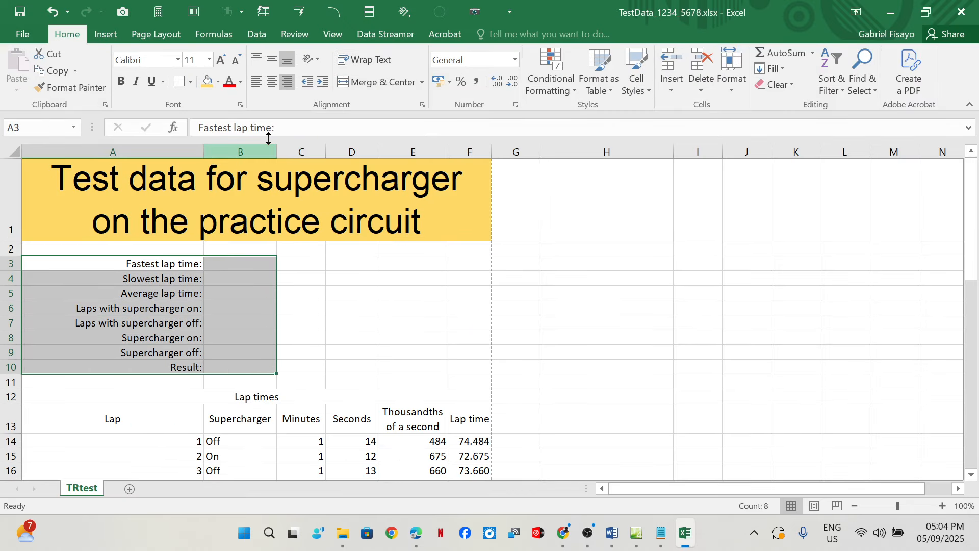
pyautogui.click(191, 83)
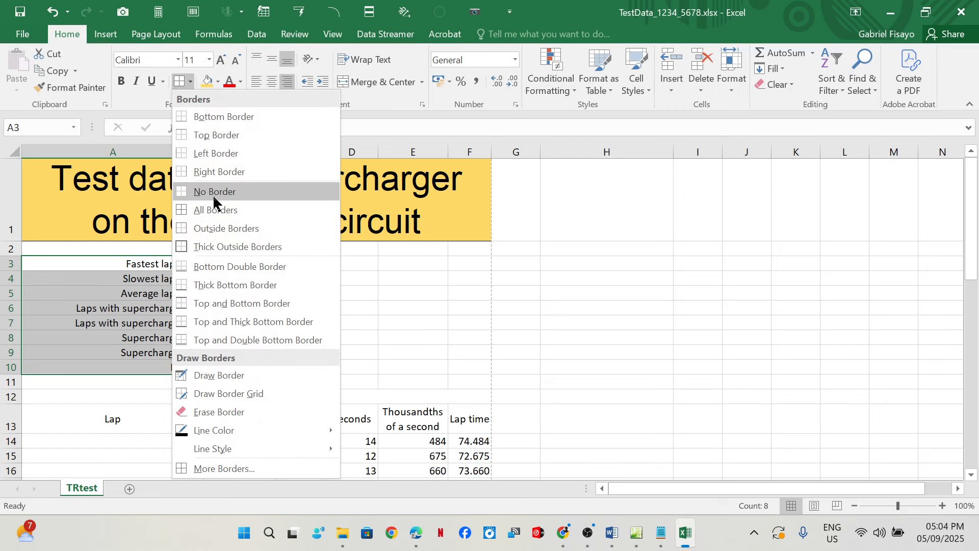
pyautogui.click(215, 210)
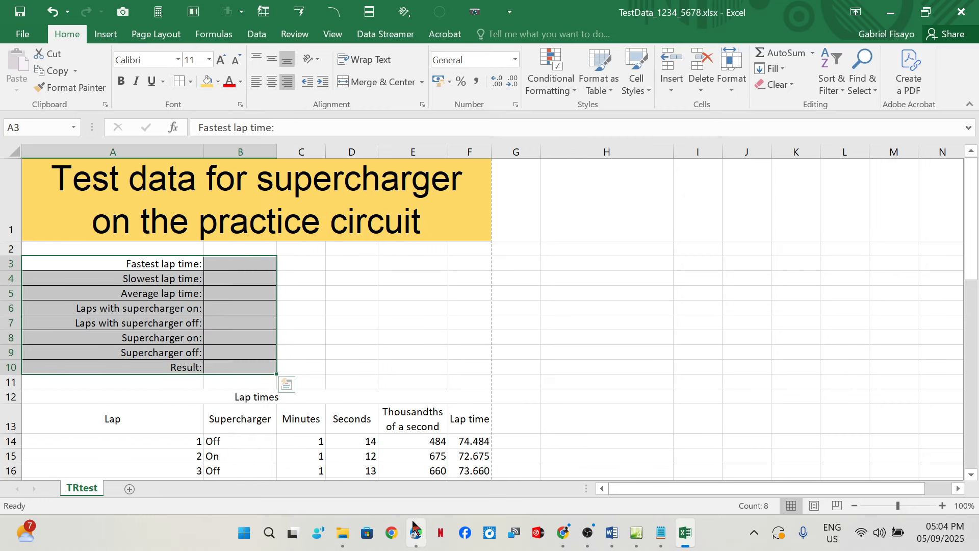
# Check the lap table in the exam paper's sample, then apply all borders to A12:F53 in the Excel workbook
pyautogui.click(417, 533)
pyautogui.scroll(-2, 485, 307)
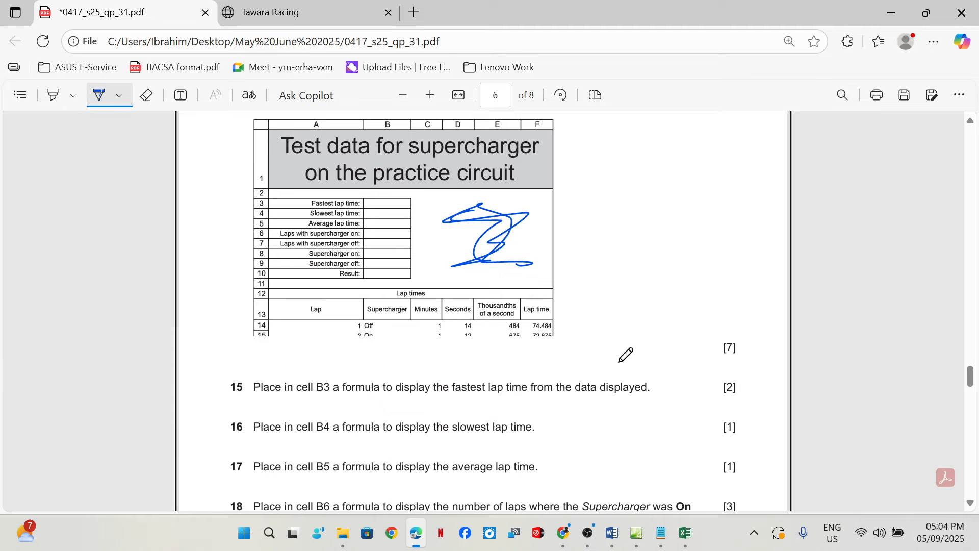
pyautogui.click(685, 533)
pyautogui.scroll(-3, 385, 315)
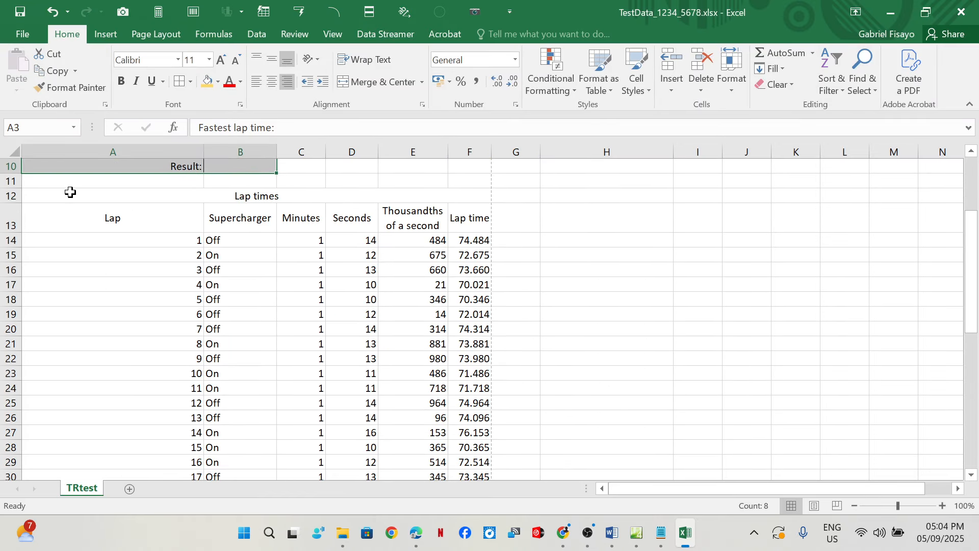
pyautogui.moveTo(70, 192); pyautogui.dragTo(320, 441)
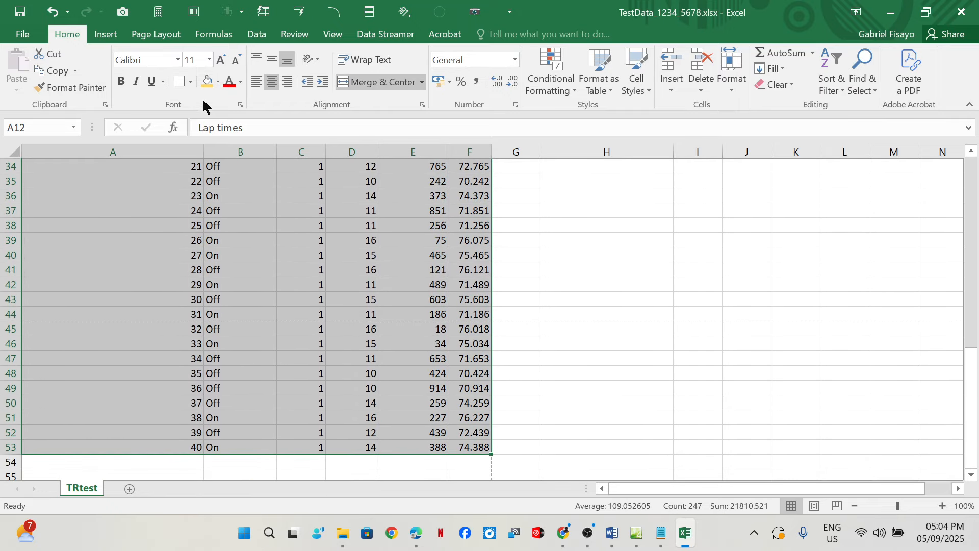
pyautogui.click(190, 82)
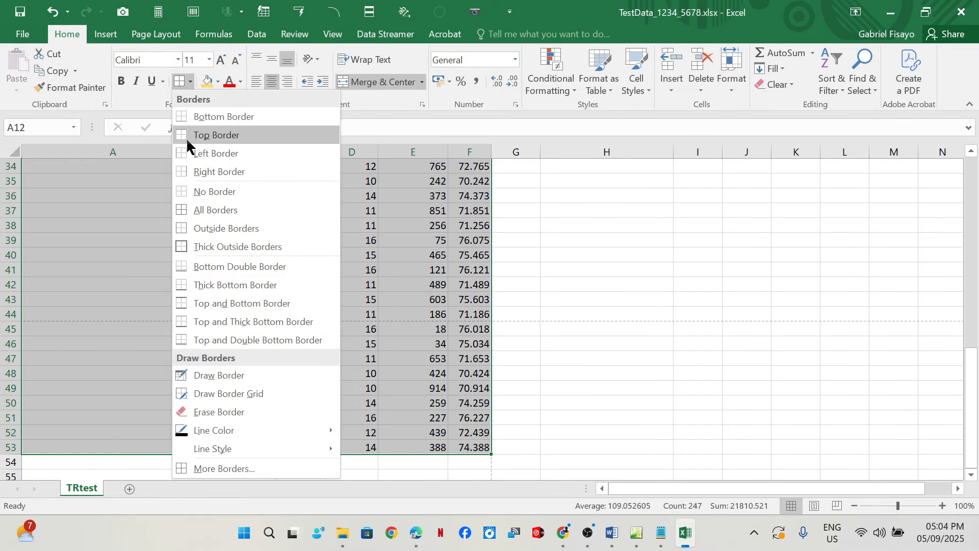
pyautogui.click(206, 210)
pyautogui.scroll(11, 601, 322)
pyautogui.click(601, 323)
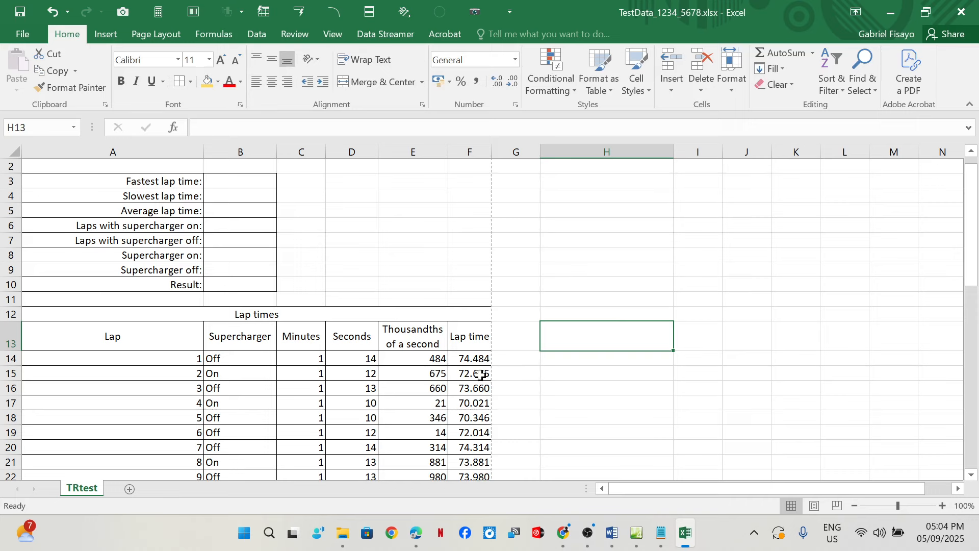
# Apply all borders to the merged Lap times cell in row 12
pyautogui.click(470, 316)
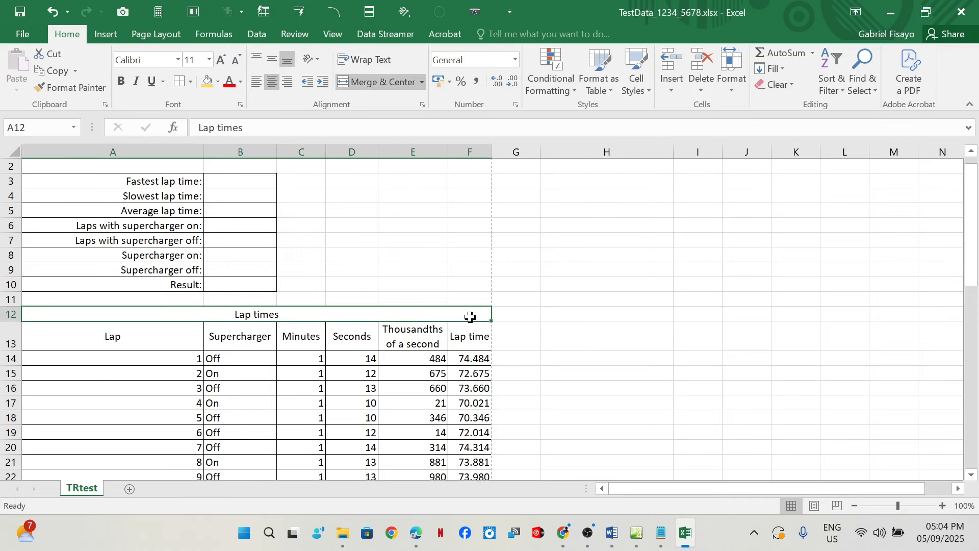
pyautogui.click(190, 82)
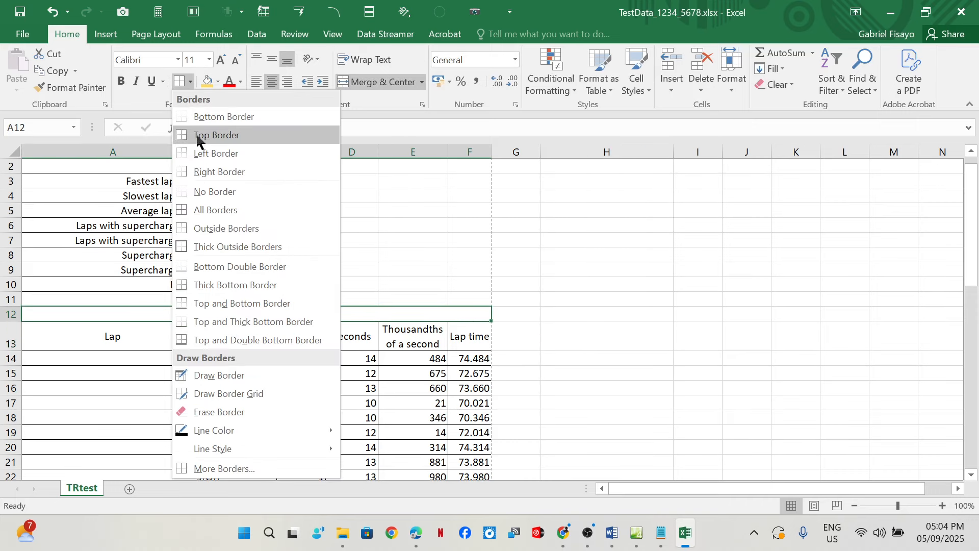
pyautogui.click(219, 209)
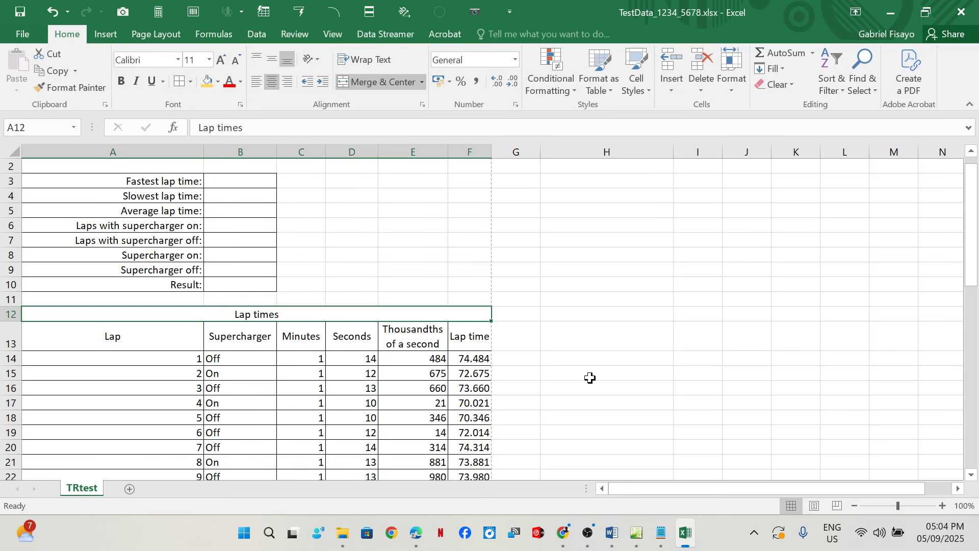
pyautogui.click(594, 378)
# Read question 15 in the exam paper PDF and locate cell B3 and the Lap time column in the Excel workbook
pyautogui.click(416, 533)
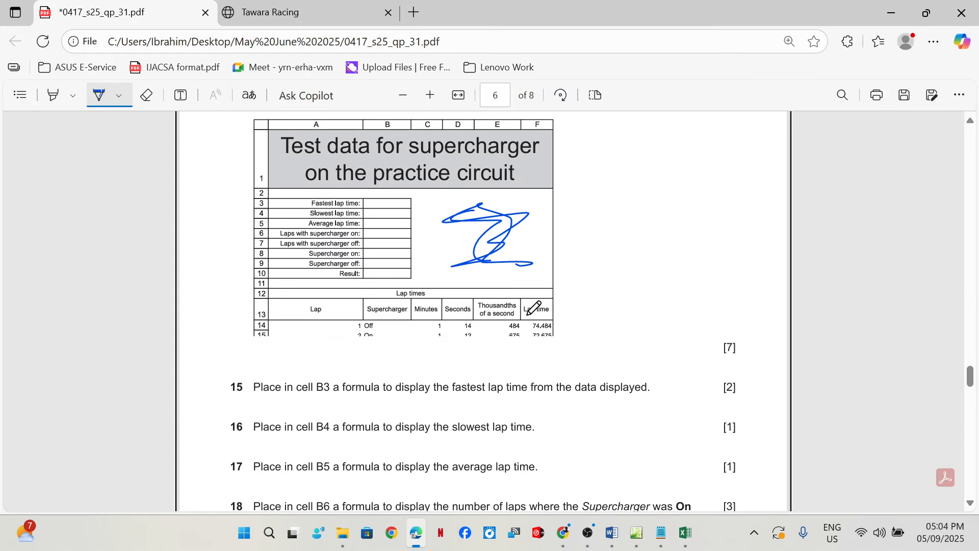
pyautogui.scroll(-1, 628, 392)
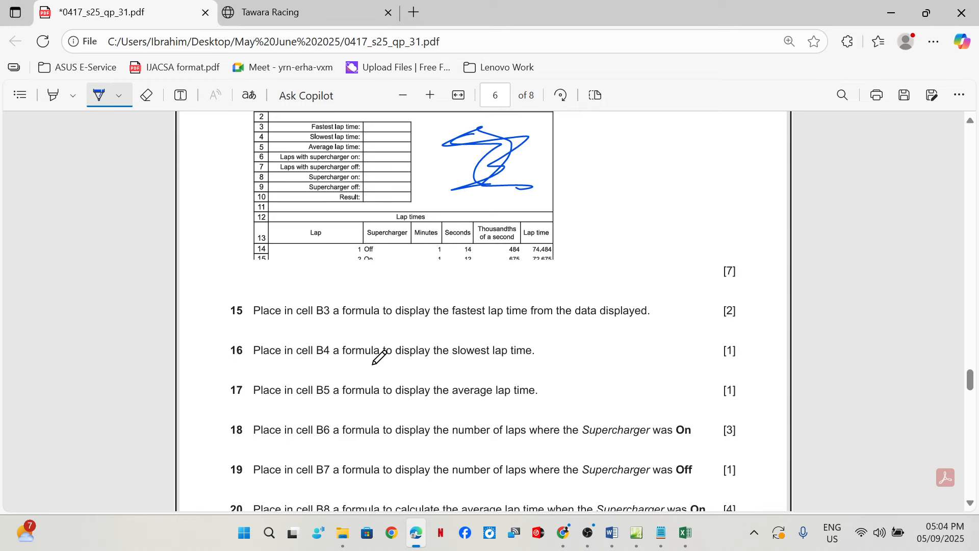
pyautogui.click(685, 533)
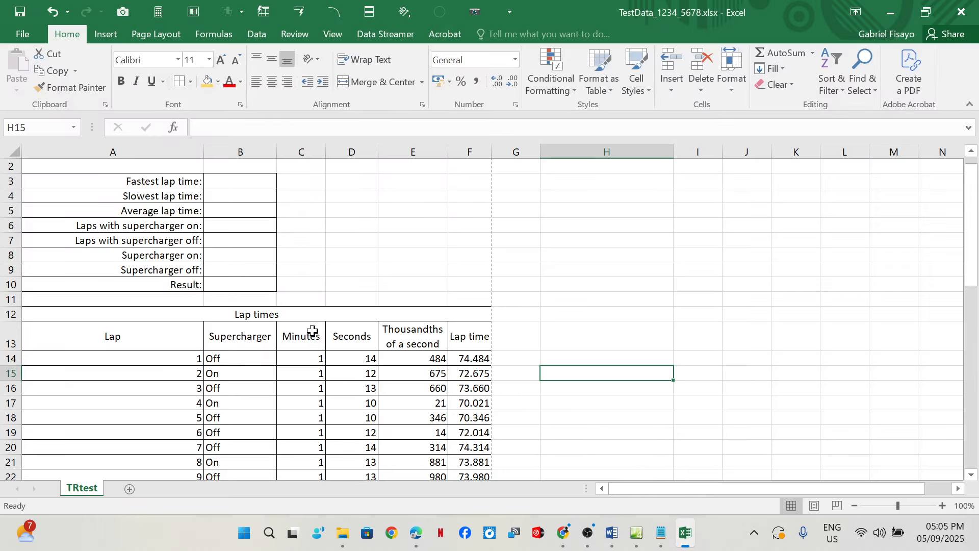
pyautogui.scroll(-2, 313, 331)
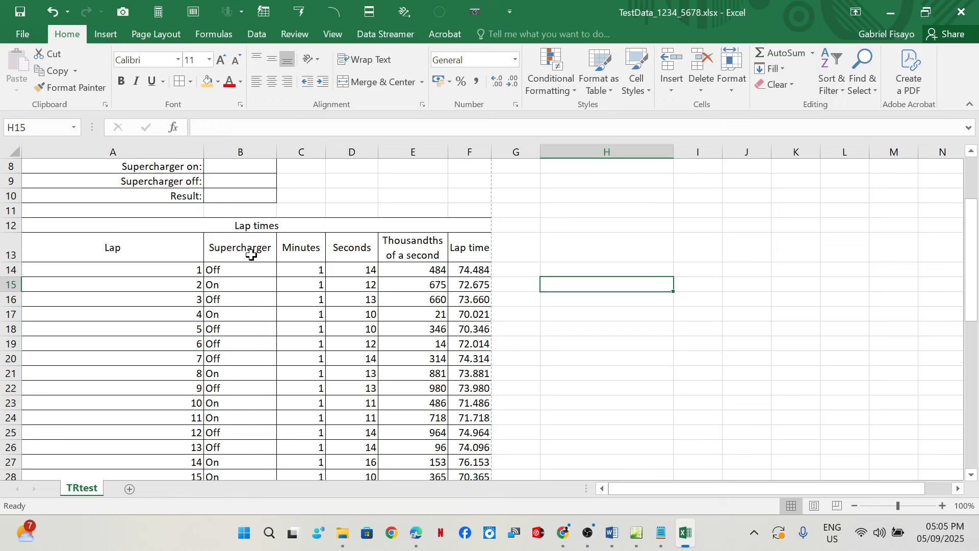
pyautogui.scroll(3, 248, 211)
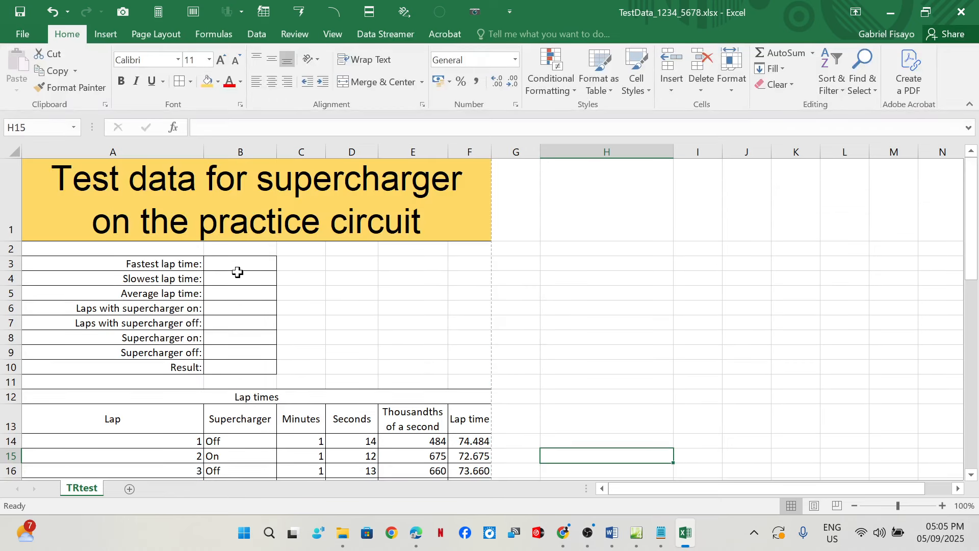
pyautogui.click(237, 270)
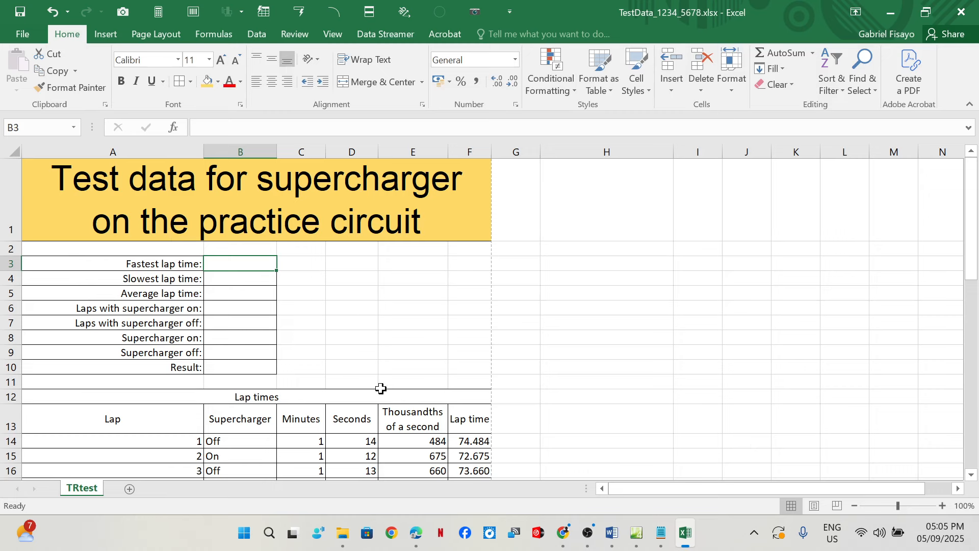
pyautogui.scroll(-1, 378, 386)
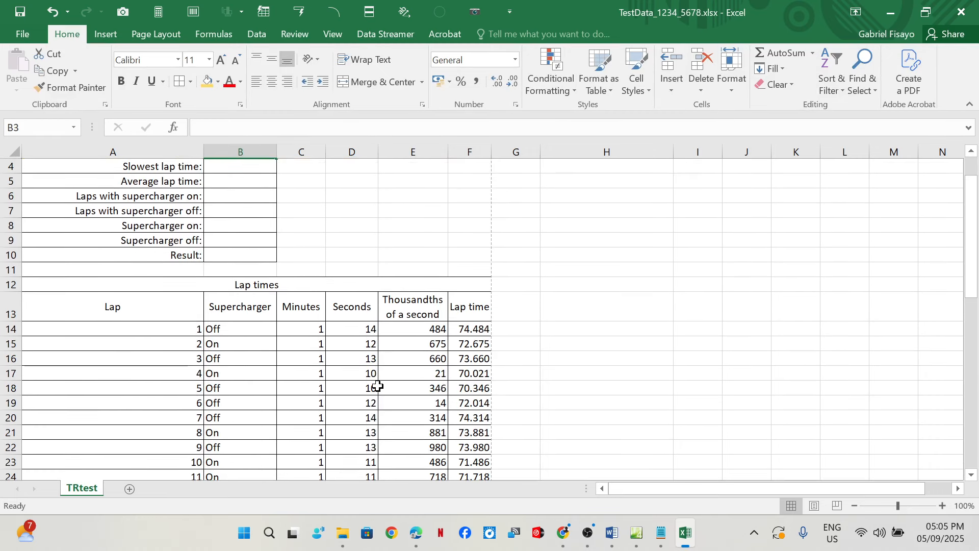
pyautogui.click(470, 310)
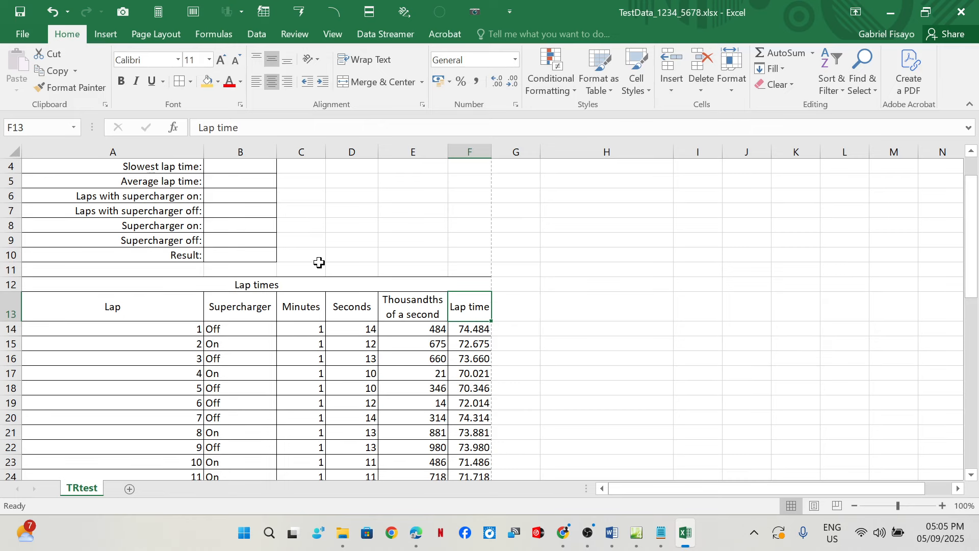
pyautogui.scroll(1, 320, 263)
# Enter the fastest lap time formula =MIN(F14:F53) in cell B3
pyautogui.click(228, 263)
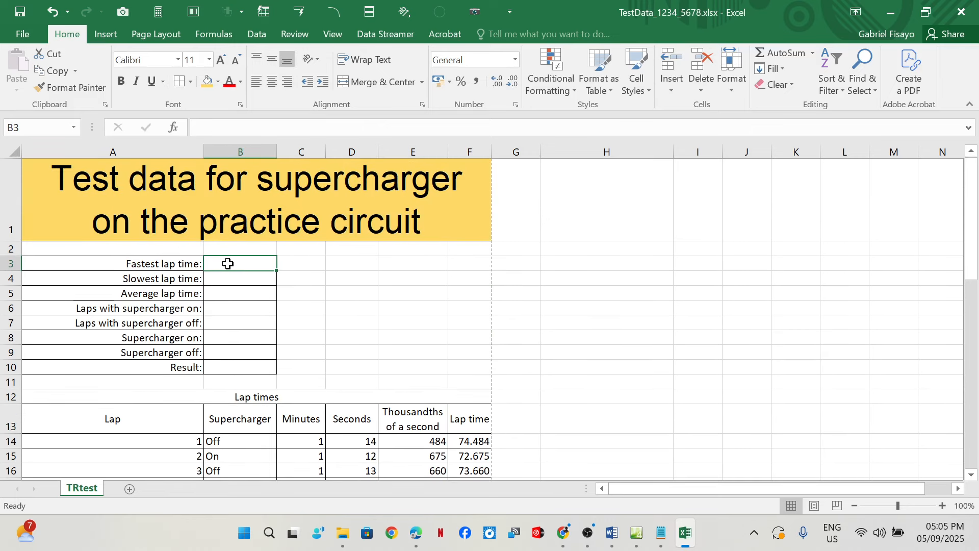
pyautogui.write('=')
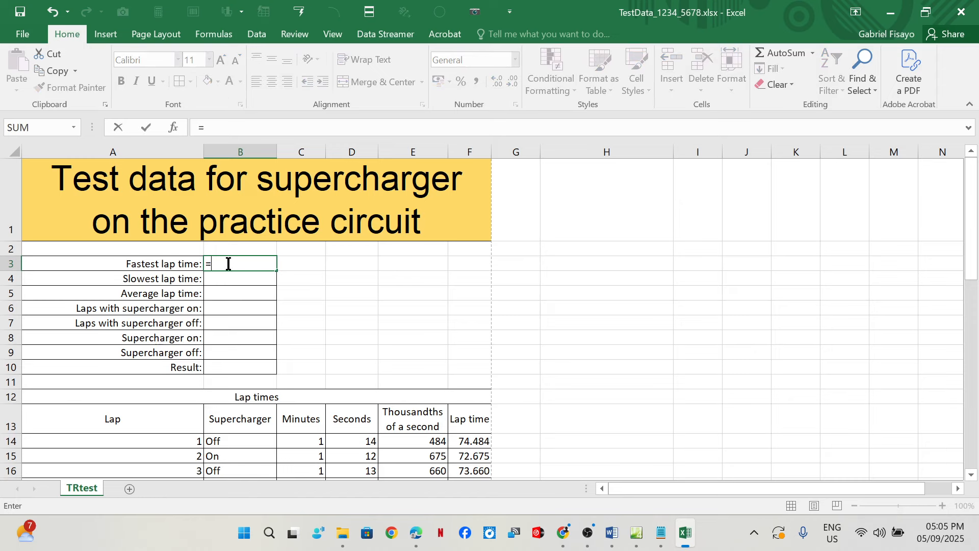
pyautogui.write('min')
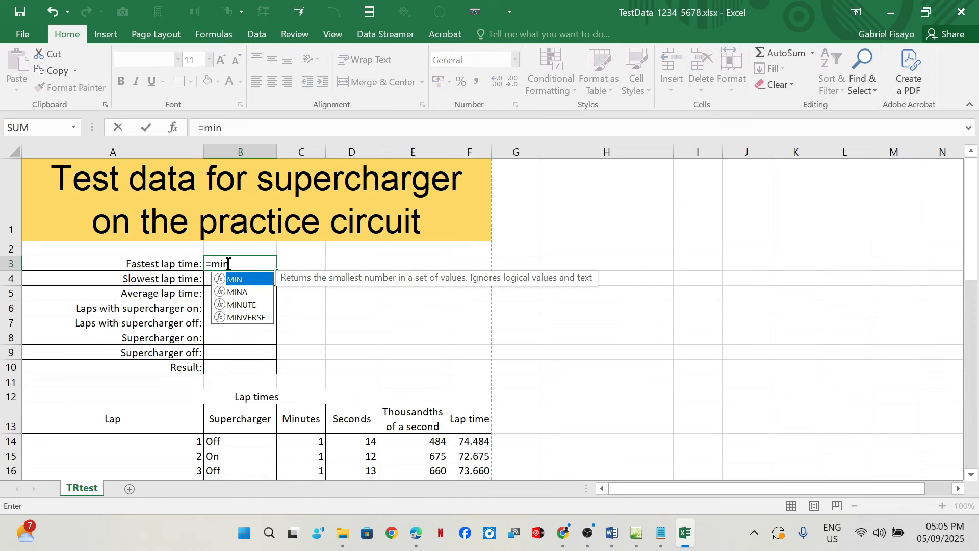
pyautogui.doubleClick(248, 280)
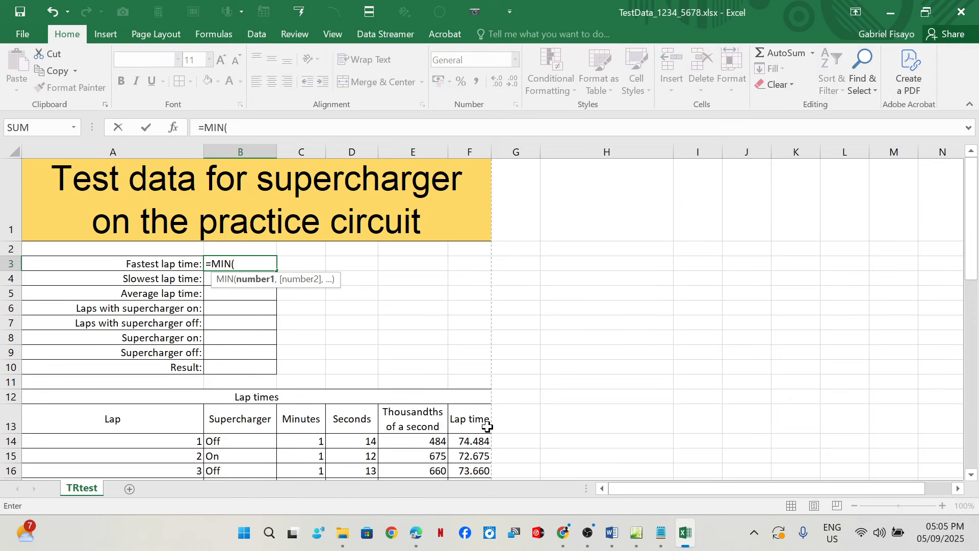
pyautogui.scroll(-1, 518, 465)
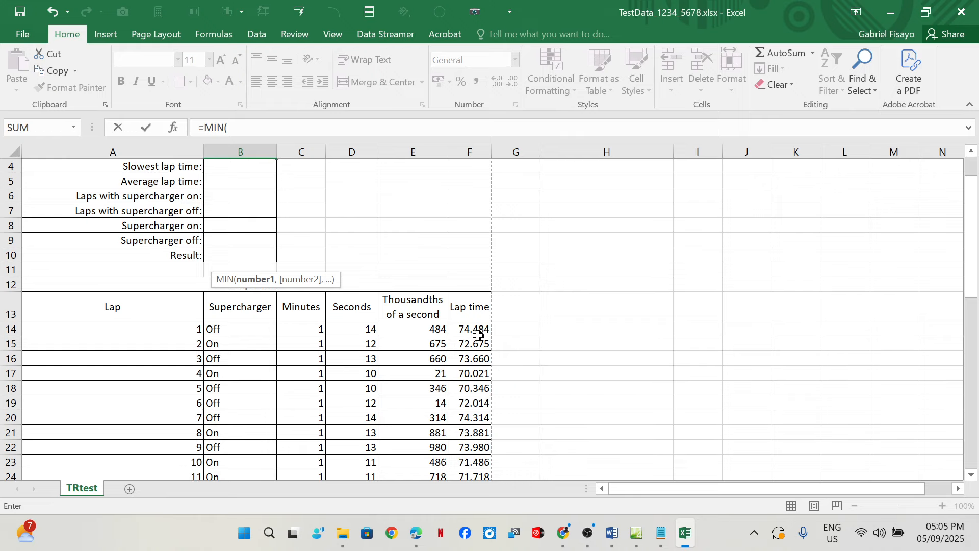
pyautogui.moveTo(481, 330); pyautogui.dragTo(477, 447)
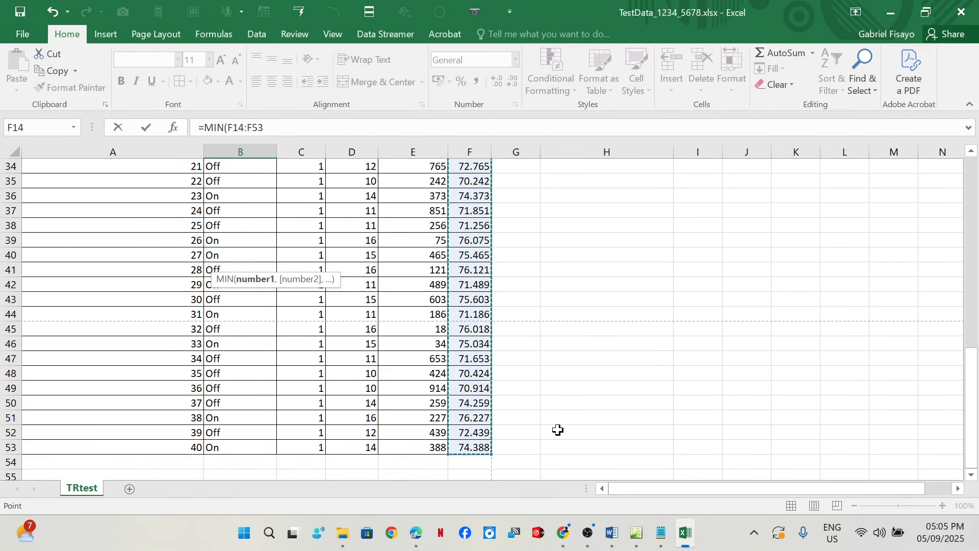
pyautogui.press('Return')
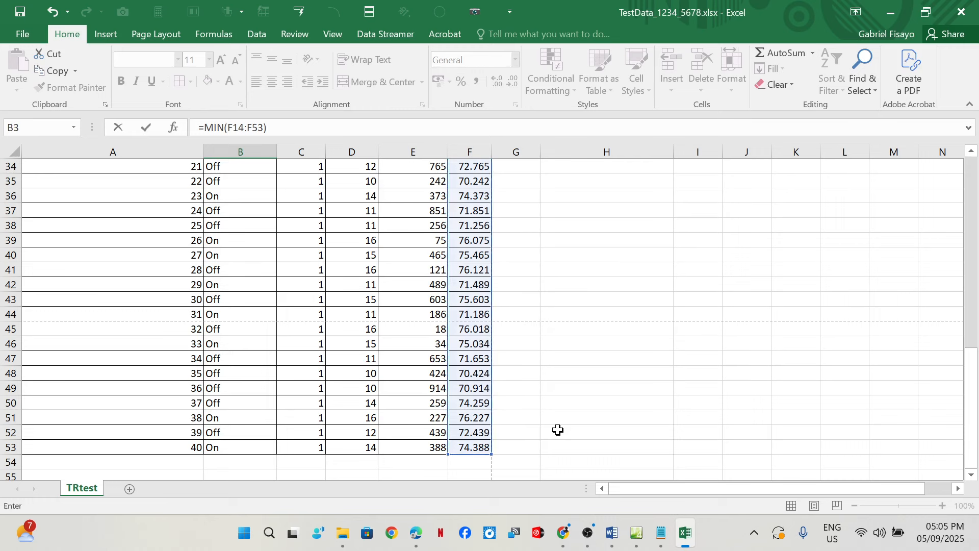
pyautogui.scroll(1, 372, 196)
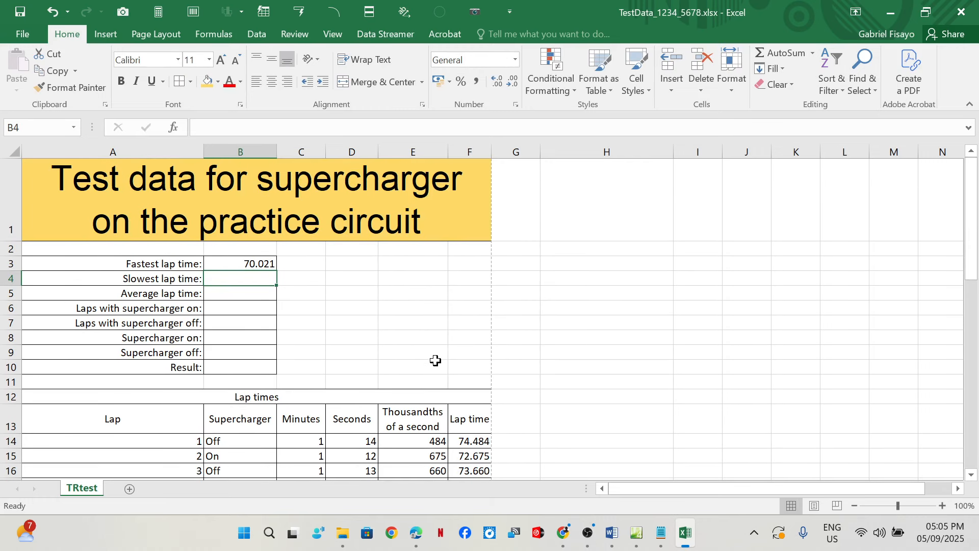
# Tick off question 15 in the exam paper PDF with the pen and return to the Excel workbook
pyautogui.click(424, 530)
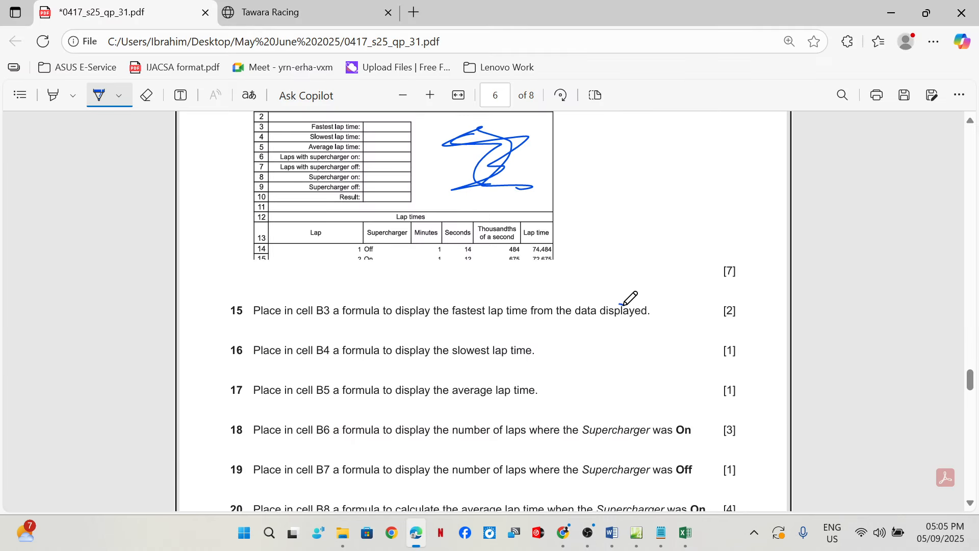
pyautogui.moveTo(620, 305); pyautogui.dragTo(700, 265)
pyautogui.click(686, 533)
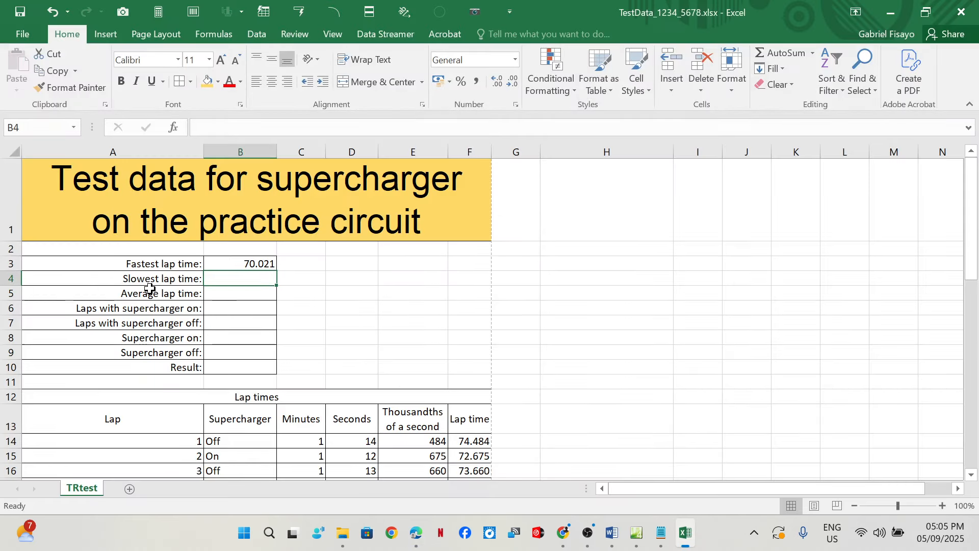
# Enter the slowest lap time formula =MAX(F14:F53) in cell B4 and select the cell to check it
pyautogui.write('=ma')
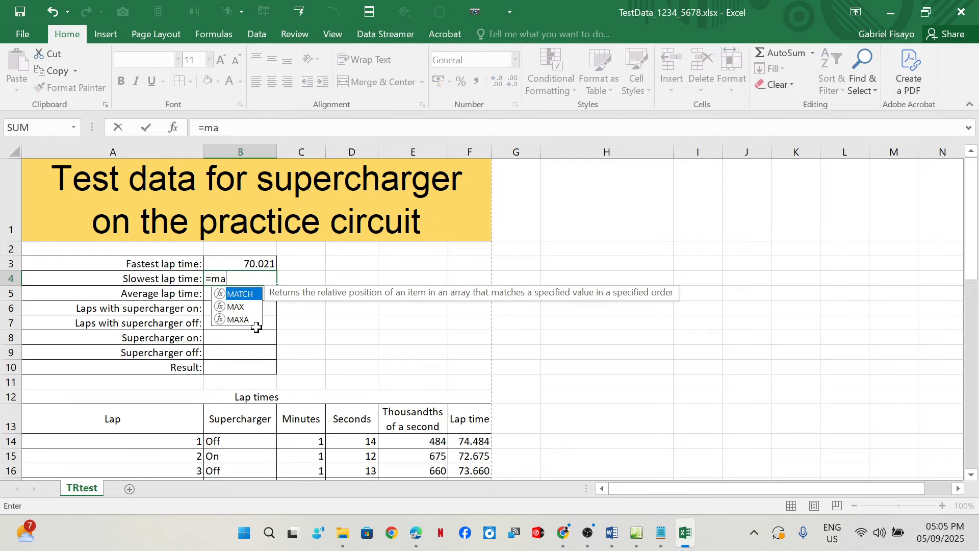
pyautogui.doubleClick(236, 306)
pyautogui.moveTo(459, 440); pyautogui.dragTo(481, 461)
pyautogui.press('Return')
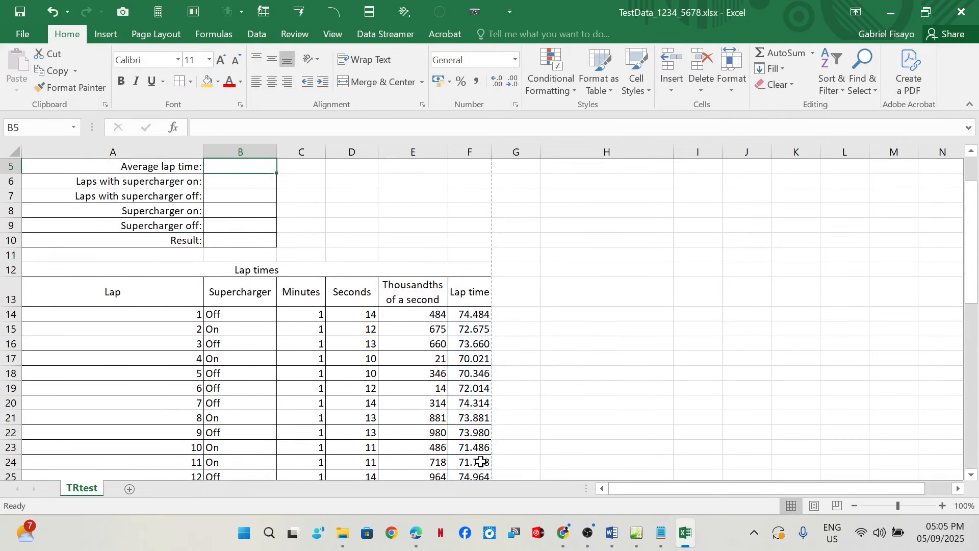
pyautogui.click(259, 279)
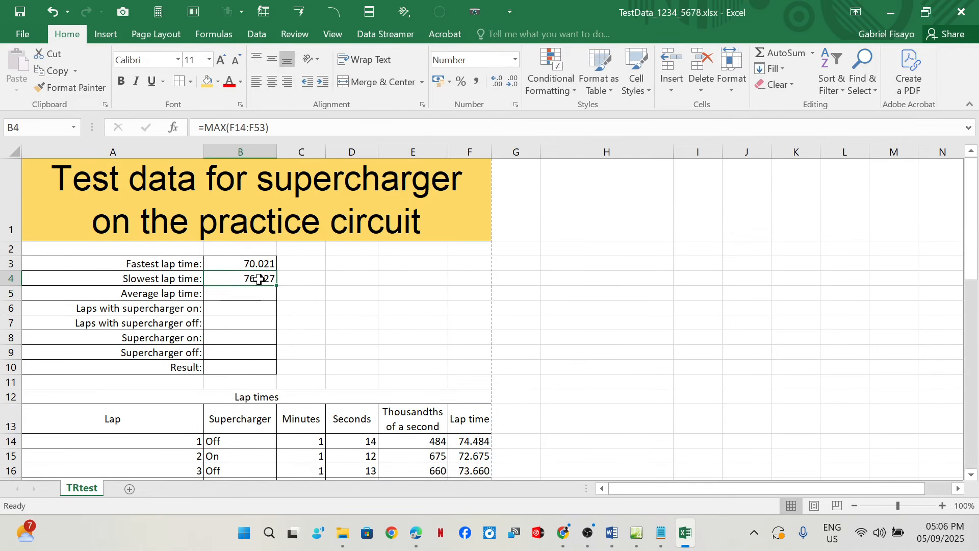
# Switch to the exam paper PDF, tick off question 16 with the pen and bring the following questions into view
pyautogui.click(416, 532)
pyautogui.moveTo(542, 343)
pyautogui.mouseDown()
pyautogui.moveTo(549, 351)
pyautogui.moveTo(620, 324)
pyautogui.mouseUp()
pyautogui.scroll(-3, 477, 386)
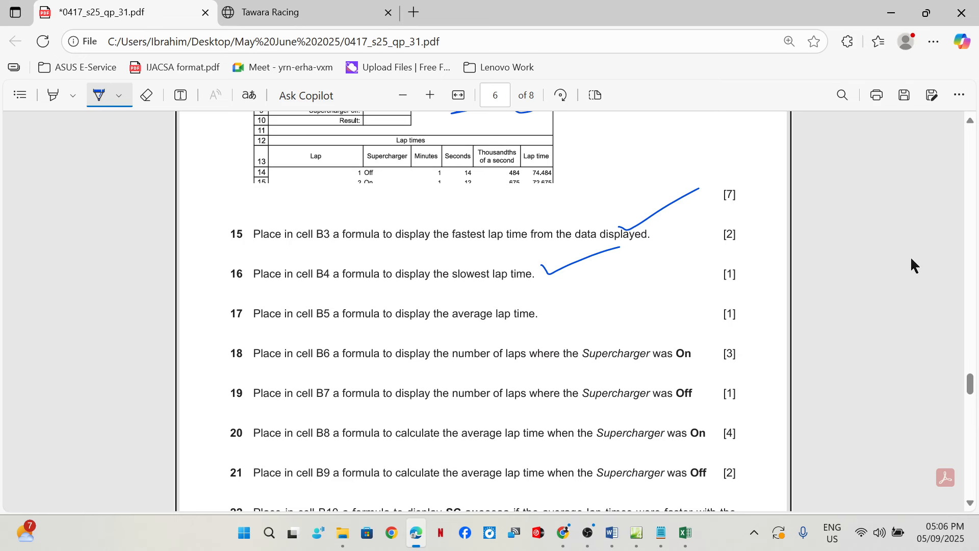
# Switch to the Excel workbook and enter the average lap time formula =AVERAGE(F14:F53) in cell B5
pyautogui.click(686, 532)
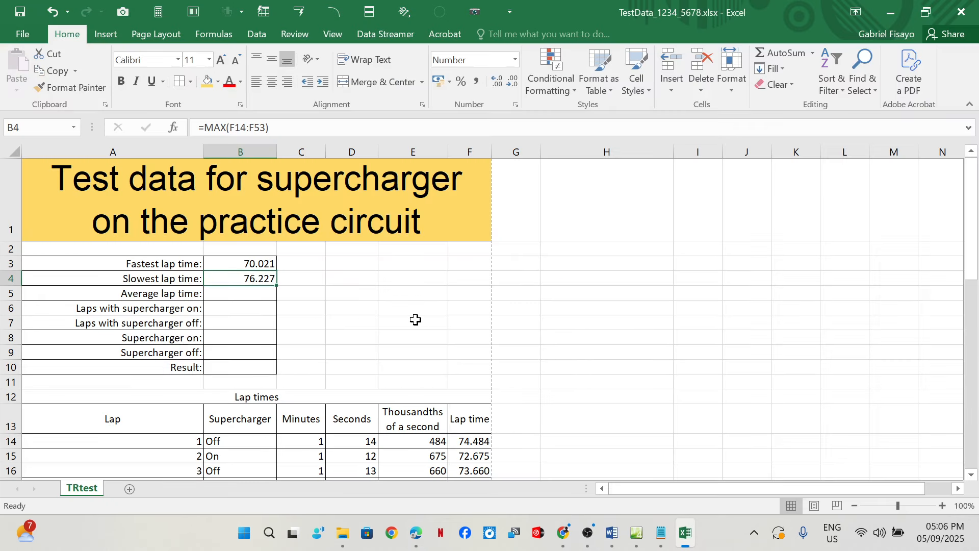
pyautogui.click(255, 296)
pyautogui.write('=')
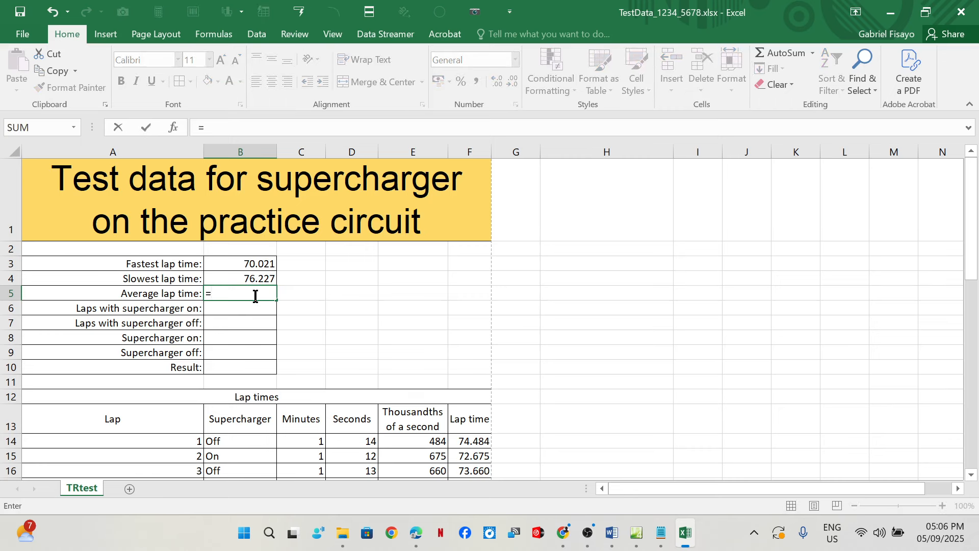
pyautogui.write('av')
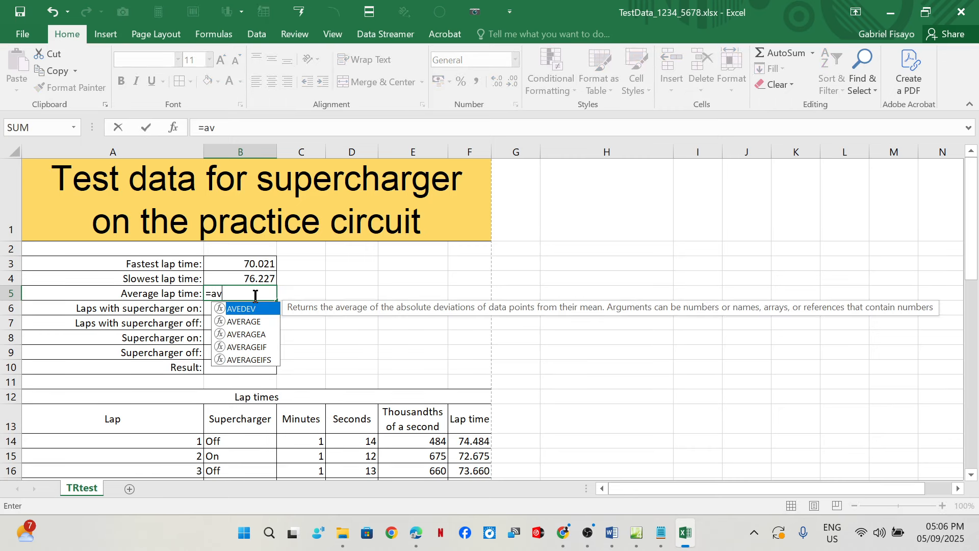
pyautogui.doubleClick(244, 321)
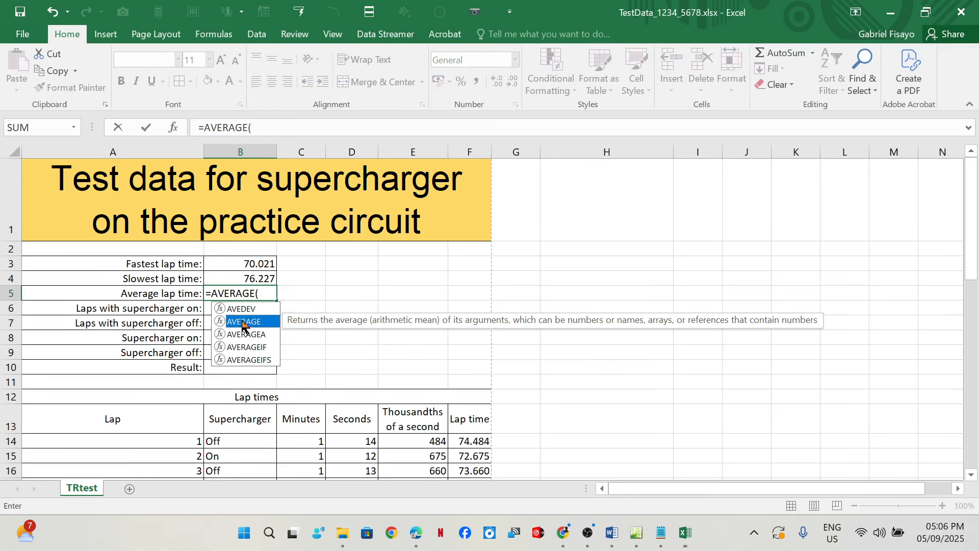
pyautogui.moveTo(482, 443)
pyautogui.mouseDown()
pyautogui.moveTo(479, 478)
pyautogui.moveTo(494, 455)
pyautogui.moveTo(481, 446)
pyautogui.mouseUp()
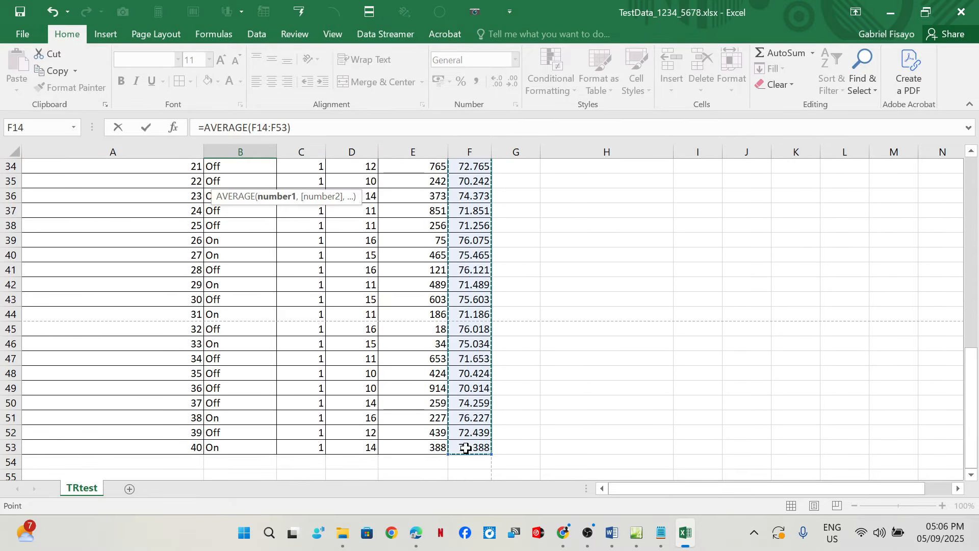
pyautogui.press('Return')
pyautogui.scroll(2, 467, 448)
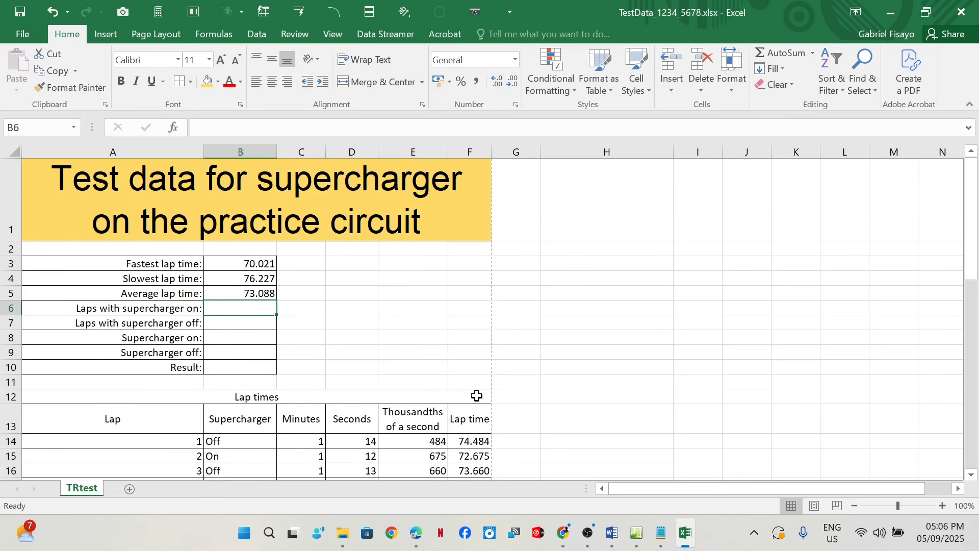
# Switch to the exam paper PDF, tick off question 17 with the pen and underline "On" in question 18
pyautogui.click(416, 533)
pyautogui.moveTo(542, 306)
pyautogui.mouseDown()
pyautogui.moveTo(561, 310)
pyautogui.moveTo(654, 271)
pyautogui.mouseUp()
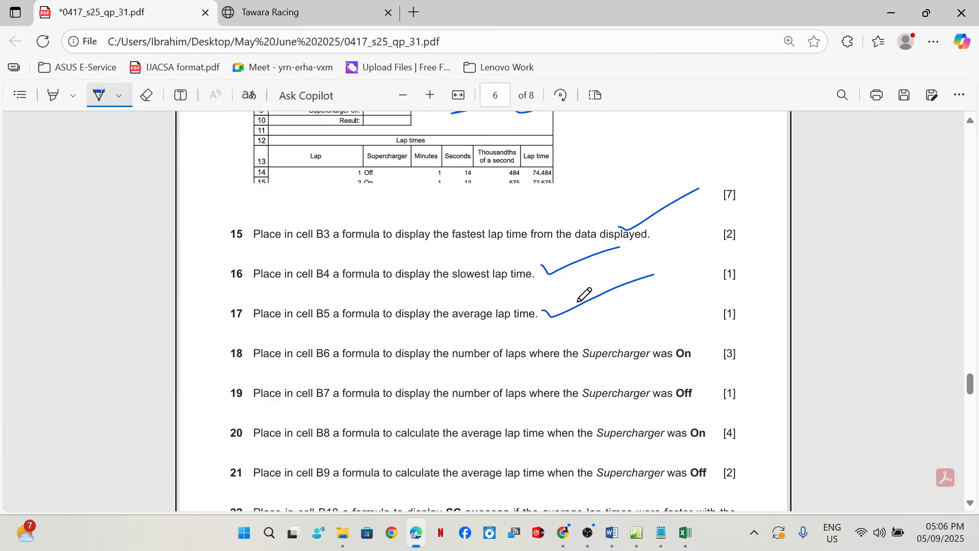
pyautogui.scroll(-2, 438, 334)
pyautogui.scroll(-2, 438, 334)
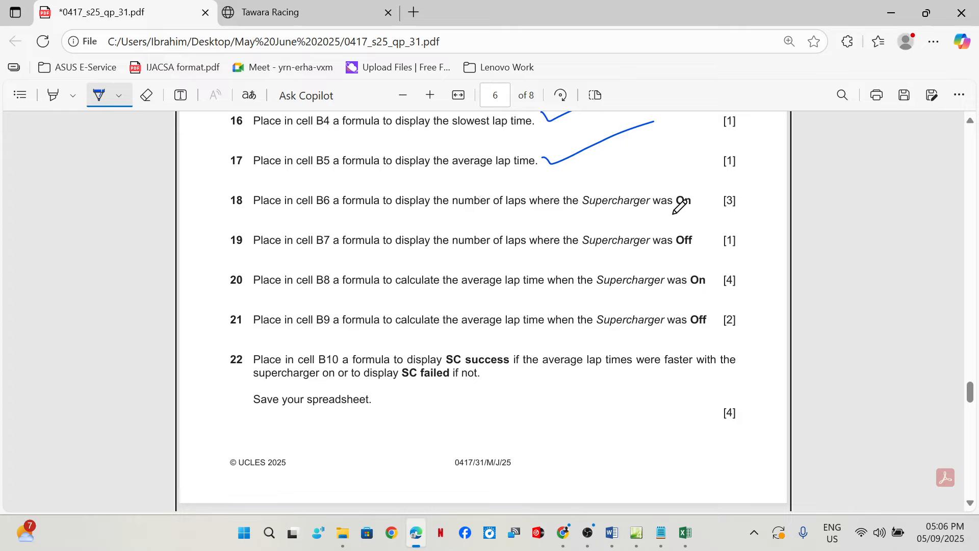
pyautogui.moveTo(673, 215); pyautogui.dragTo(694, 211)
# Return to the Excel workbook and examine the On and Off entries in the Supercharger column from cell B14 down
pyautogui.click(692, 533)
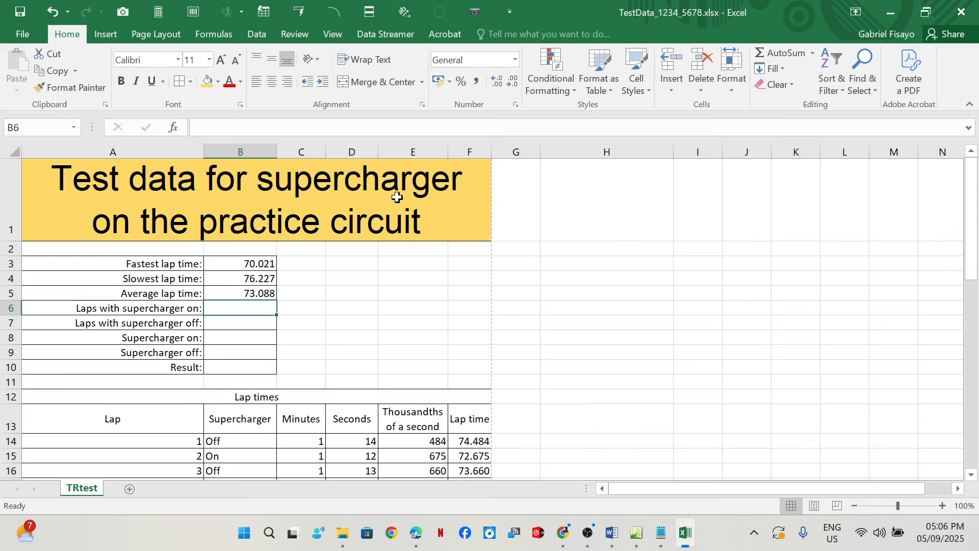
pyautogui.scroll(-1, 362, 309)
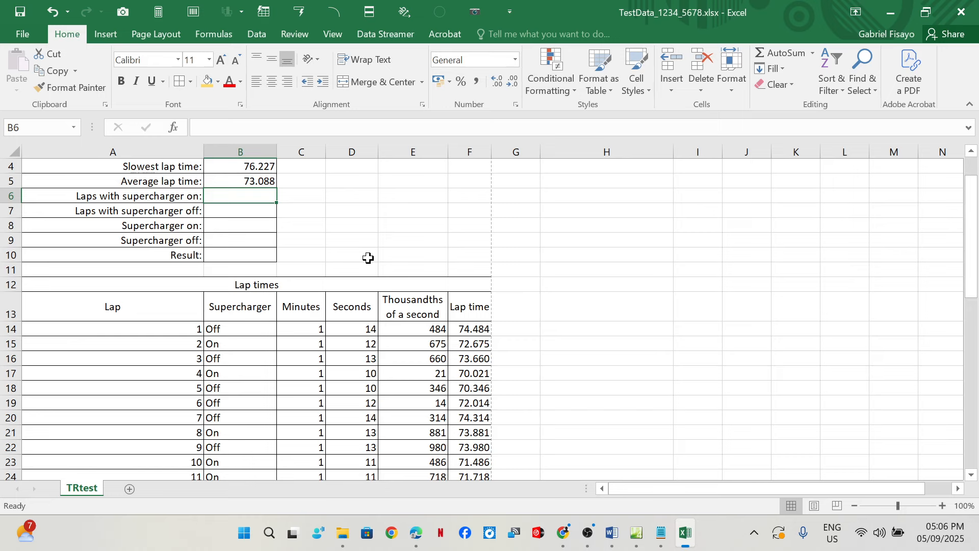
pyautogui.moveTo(253, 326); pyautogui.dragTo(251, 378)
pyautogui.scroll(1, 271, 367)
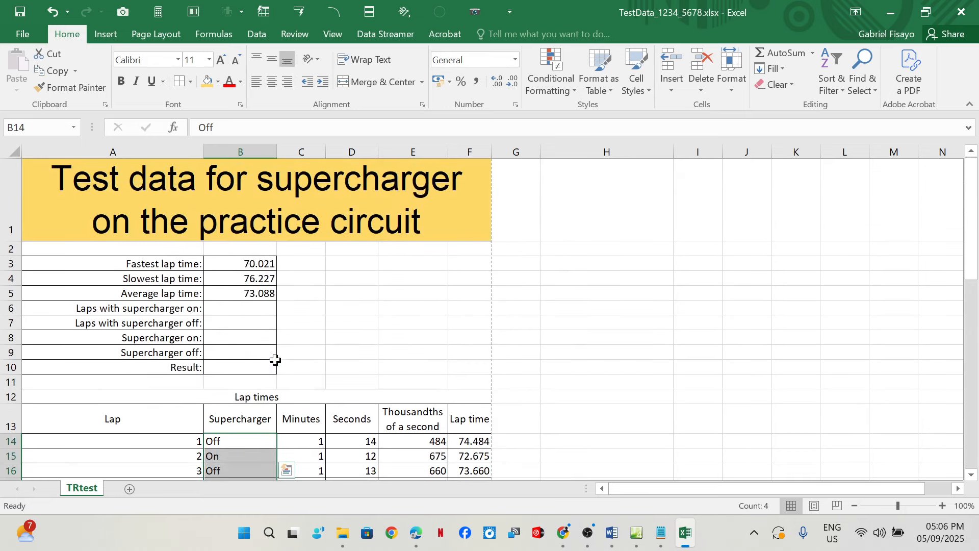
# Enter the formula =COUNTIF(B14:B53,"on") in cell B6 to count the laps with the supercharger on
pyautogui.click(246, 307)
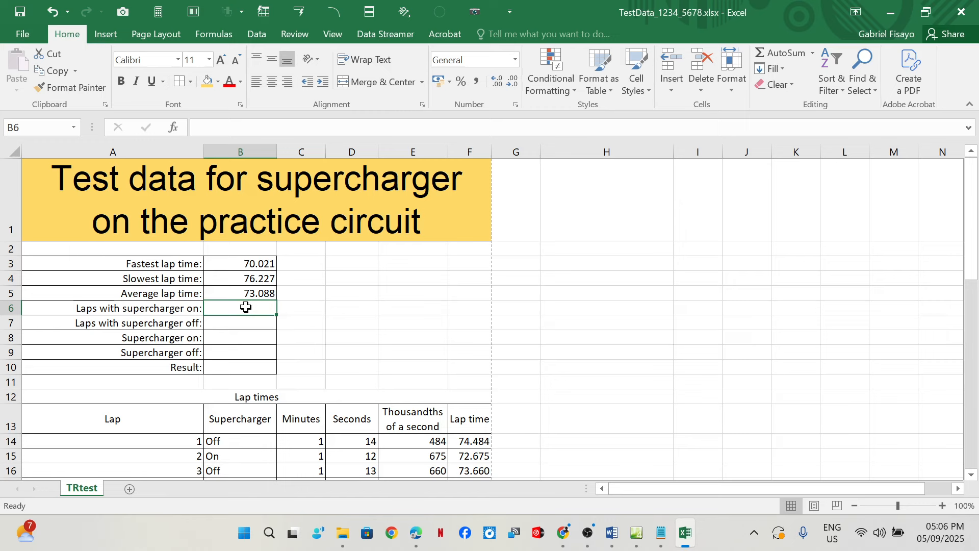
pyautogui.write('=cou')
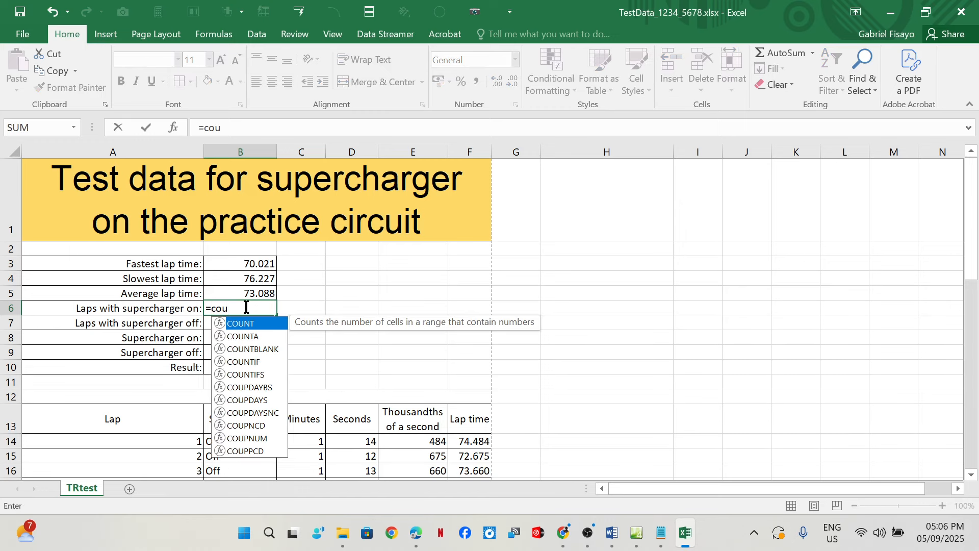
pyautogui.doubleClick(246, 363)
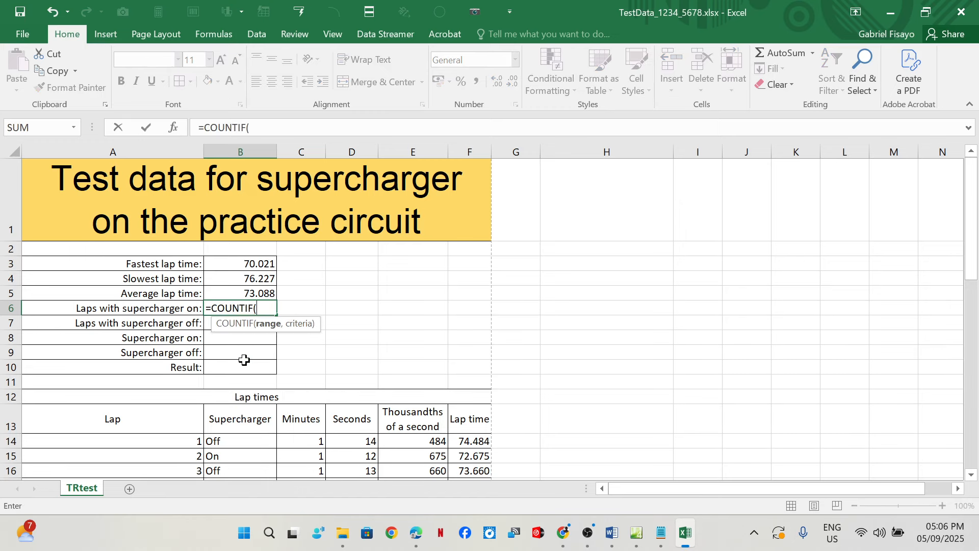
pyautogui.scroll(-2, 260, 341)
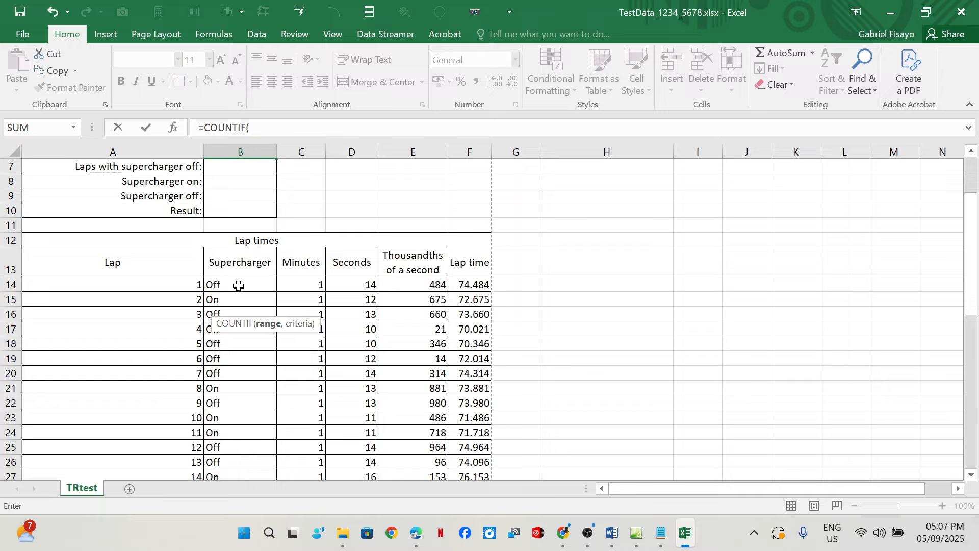
pyautogui.moveTo(241, 283); pyautogui.dragTo(245, 449)
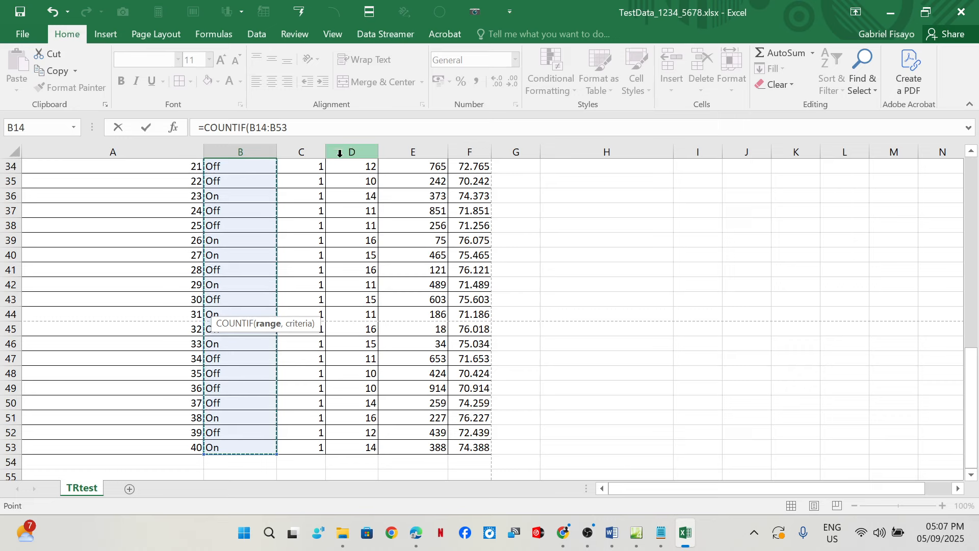
pyautogui.write(',')
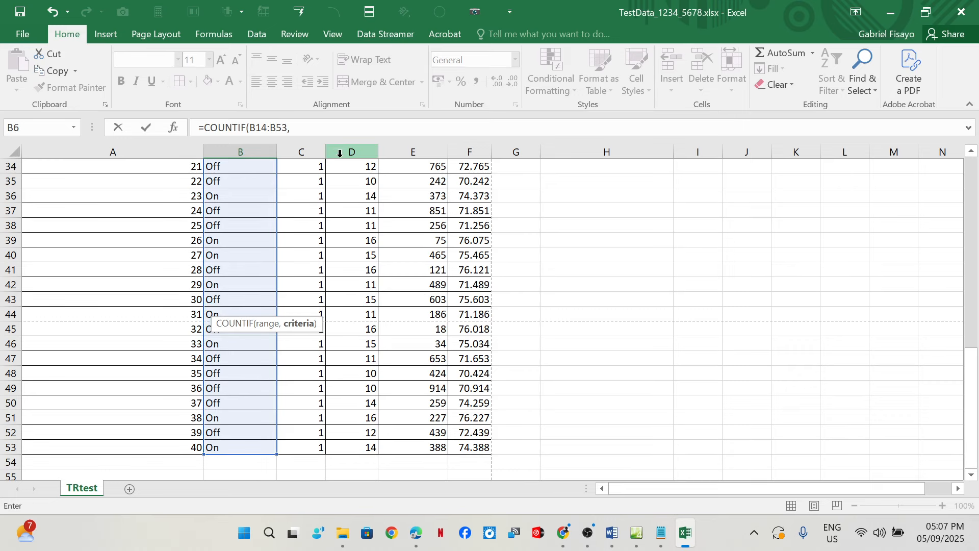
pyautogui.scroll(5, 303, 250)
pyautogui.scroll(6, 303, 250)
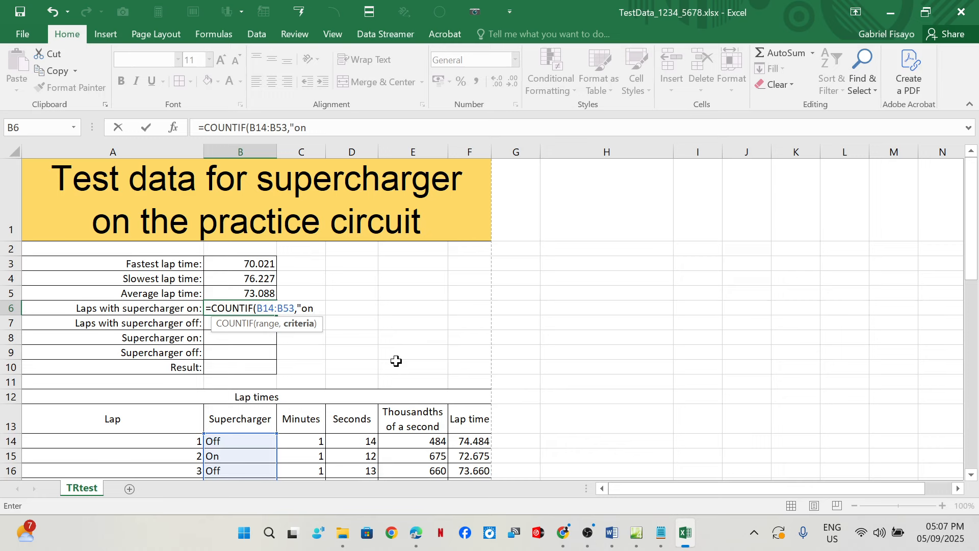
pyautogui.write('"on")')
pyautogui.press('Return')
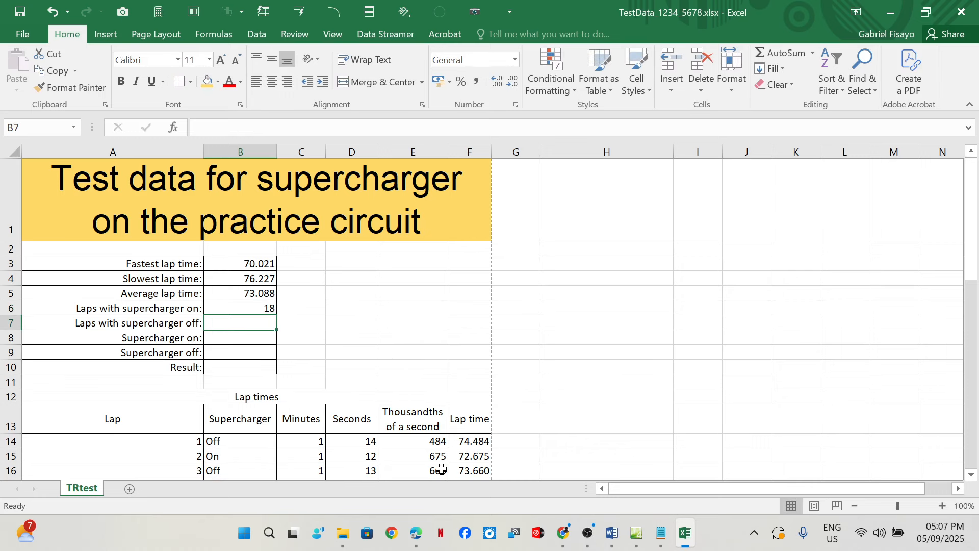
# Switch to the exam paper PDF, tick off question 18 with the pen and underline "Off" in question 19
pyautogui.click(416, 532)
pyautogui.moveTo(658, 213); pyautogui.dragTo(718, 183)
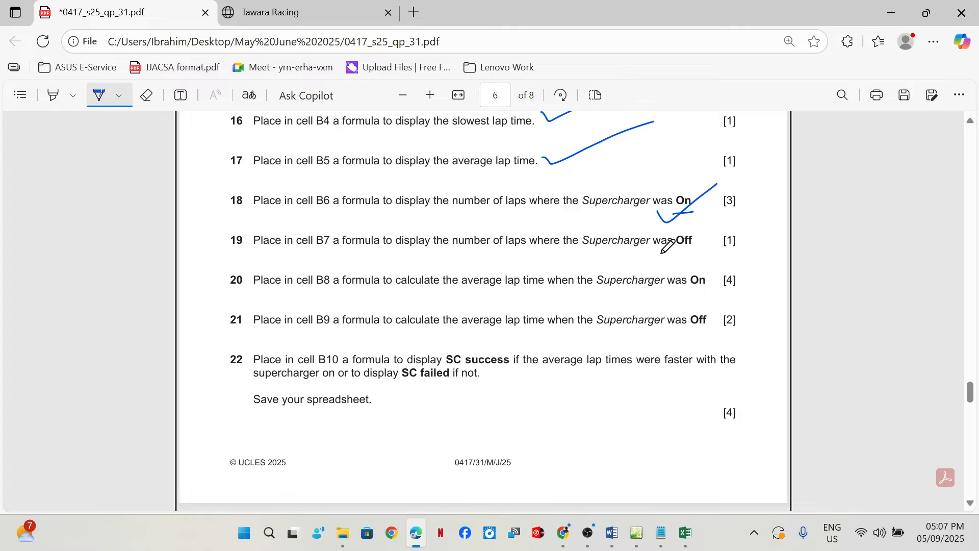
pyautogui.moveTo(680, 256); pyautogui.dragTo(694, 247)
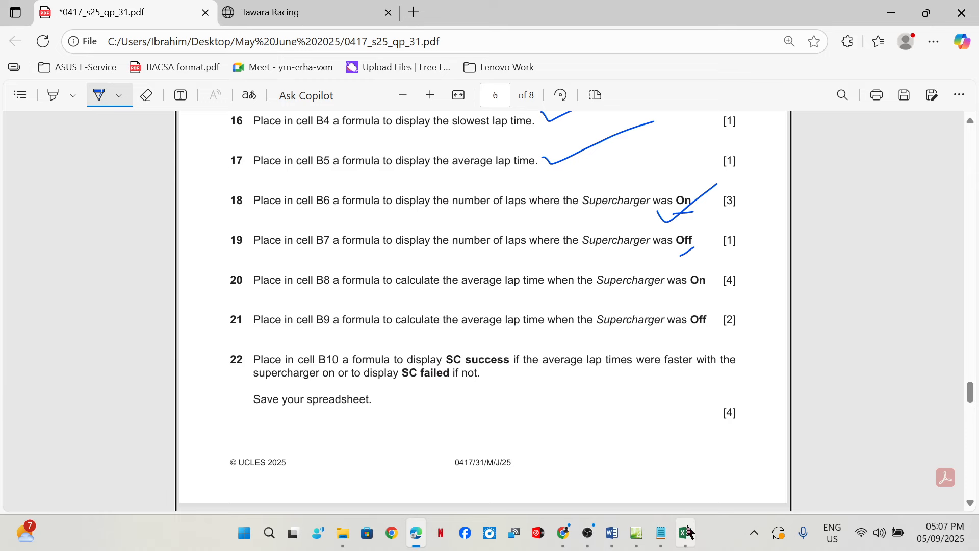
# Switch to the Excel workbook and enter =COUNTIF(B14:B53,"off") in cell B7 to count the laps with the supercharger off
pyautogui.moveTo(687, 528)
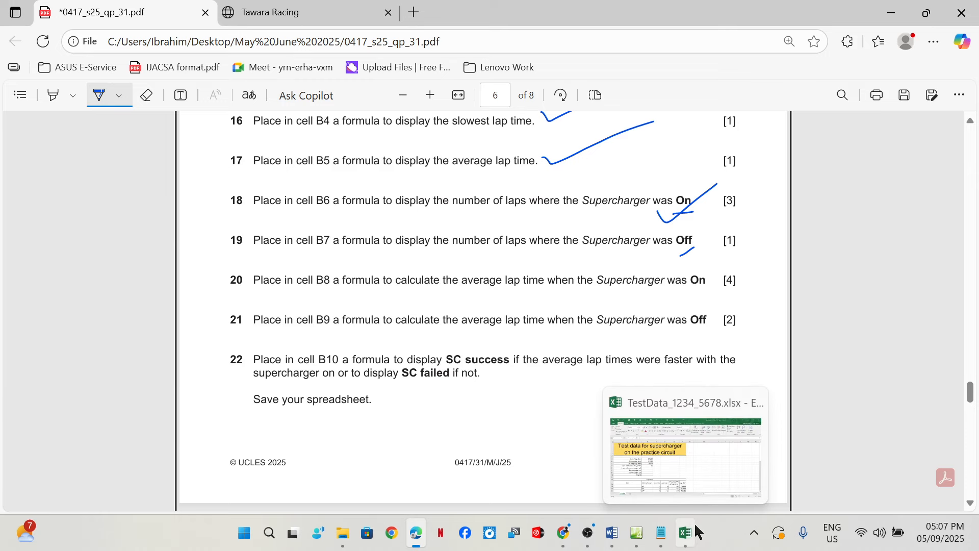
pyautogui.click(684, 536)
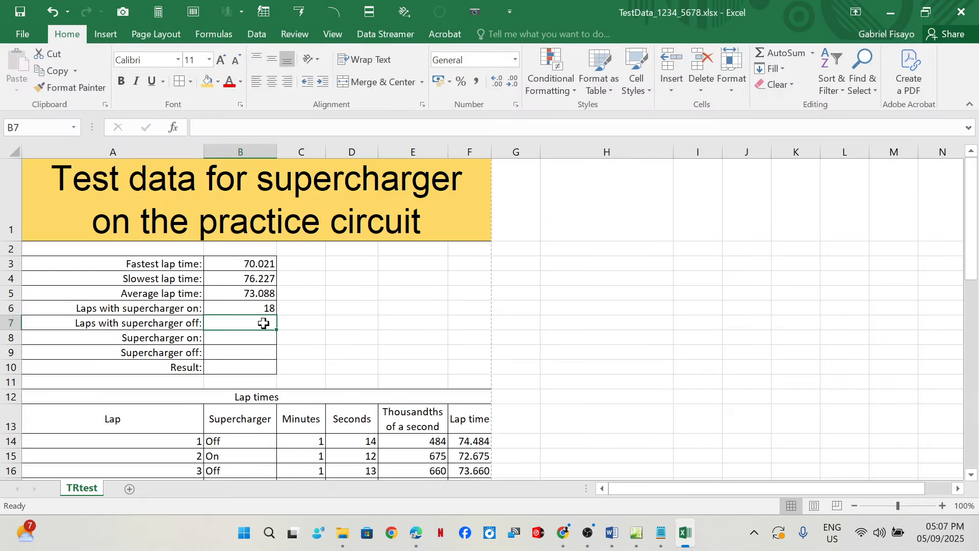
pyautogui.write('=coun')
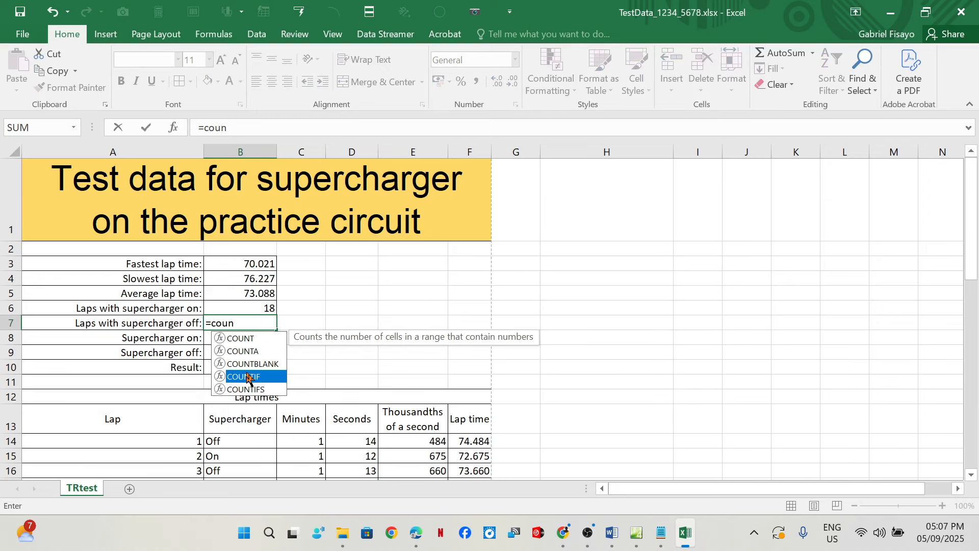
pyautogui.doubleClick(247, 378)
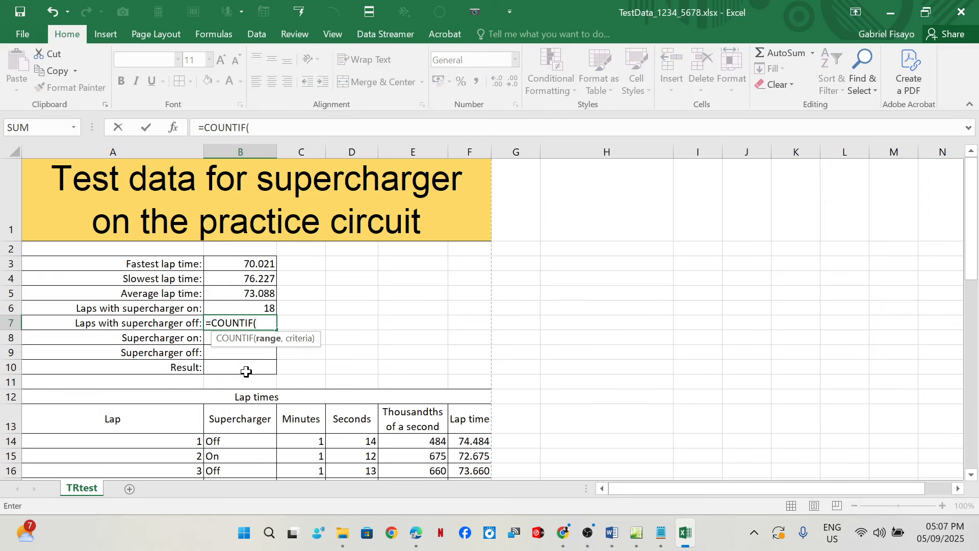
pyautogui.scroll(-2, 246, 371)
pyautogui.moveTo(219, 286); pyautogui.dragTo(260, 449)
pyautogui.write(',"off')
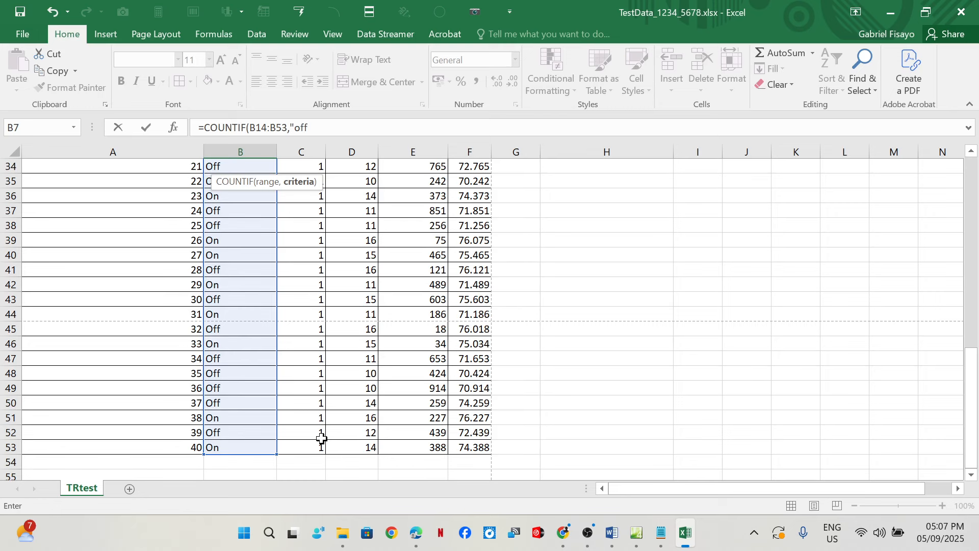
pyautogui.press('Return')
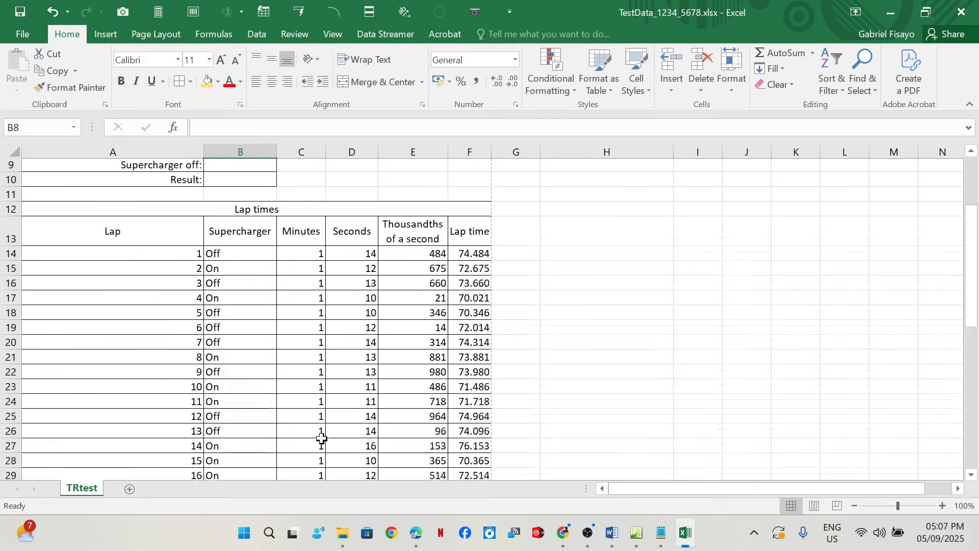
pyautogui.scroll(3, 416, 216)
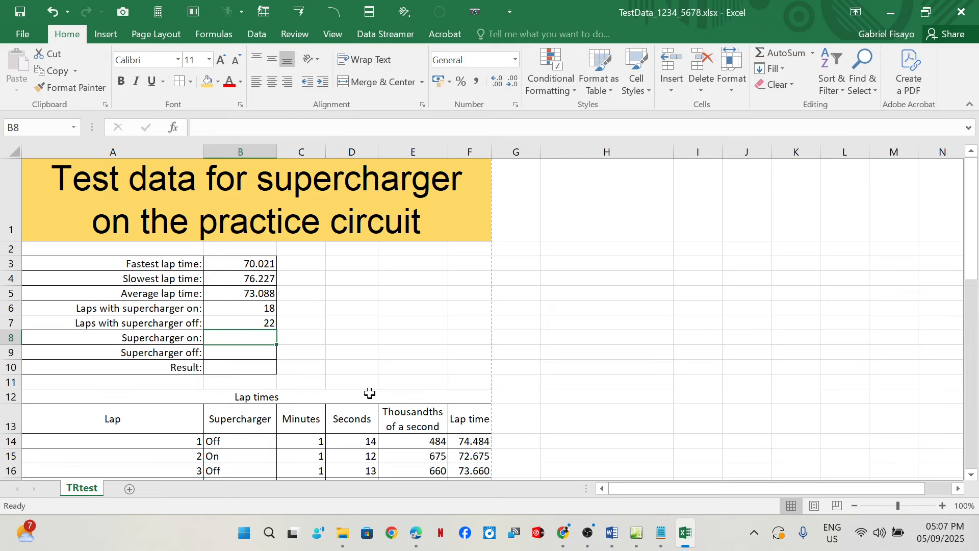
# Switch to the exam paper PDF, tick off question 19 with the pen and underline "average" in question 20
pyautogui.scroll(-1, 369, 392)
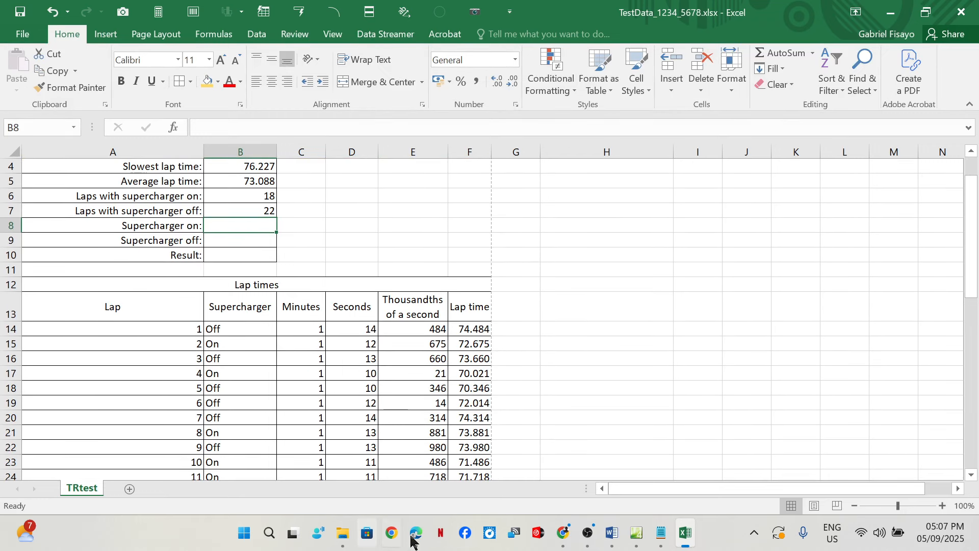
pyautogui.click(426, 539)
pyautogui.moveTo(635, 259); pyautogui.dragTo(718, 240)
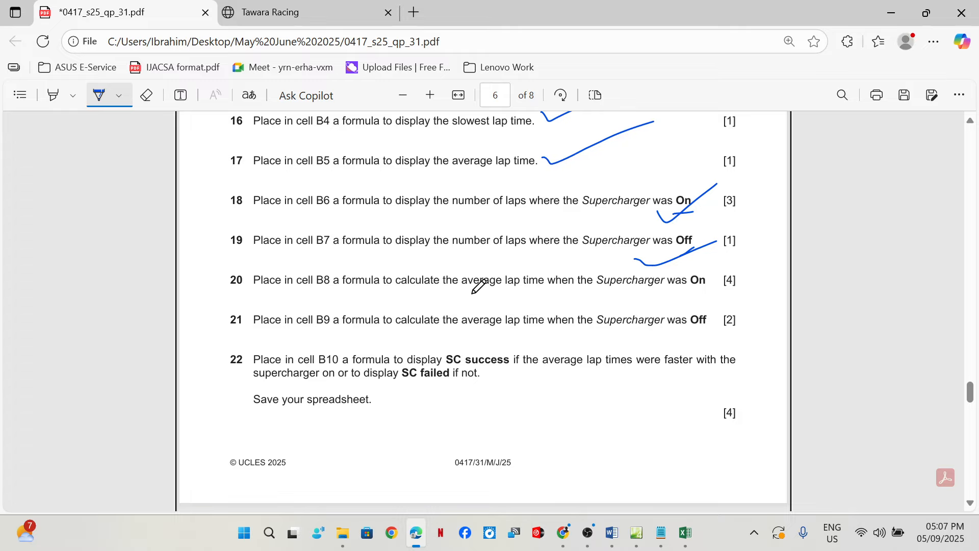
pyautogui.moveTo(473, 293); pyautogui.dragTo(491, 294)
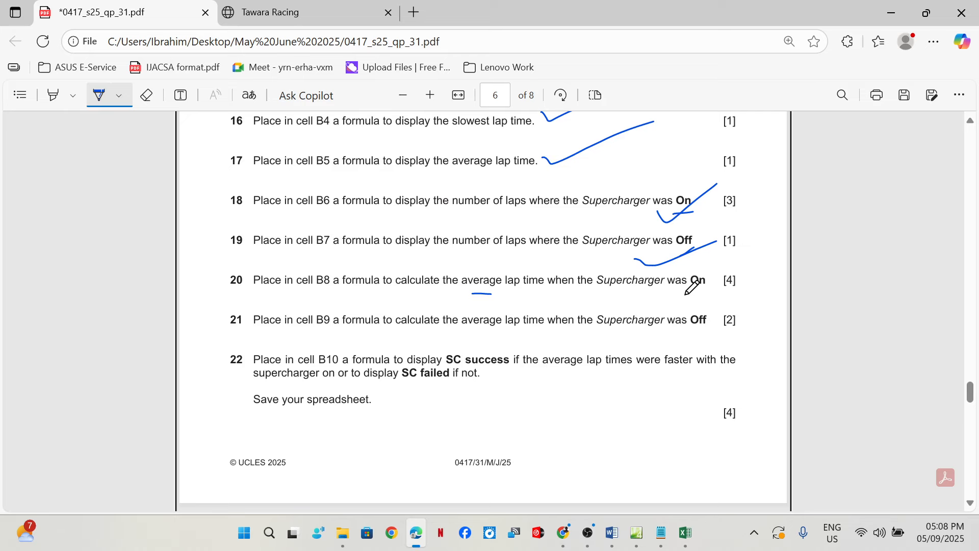
# Switch to the Excel workbook and begin an AVERAGEIF formula in cell B8 with the range B14:B53 and the criterion "on"
pyautogui.click(686, 533)
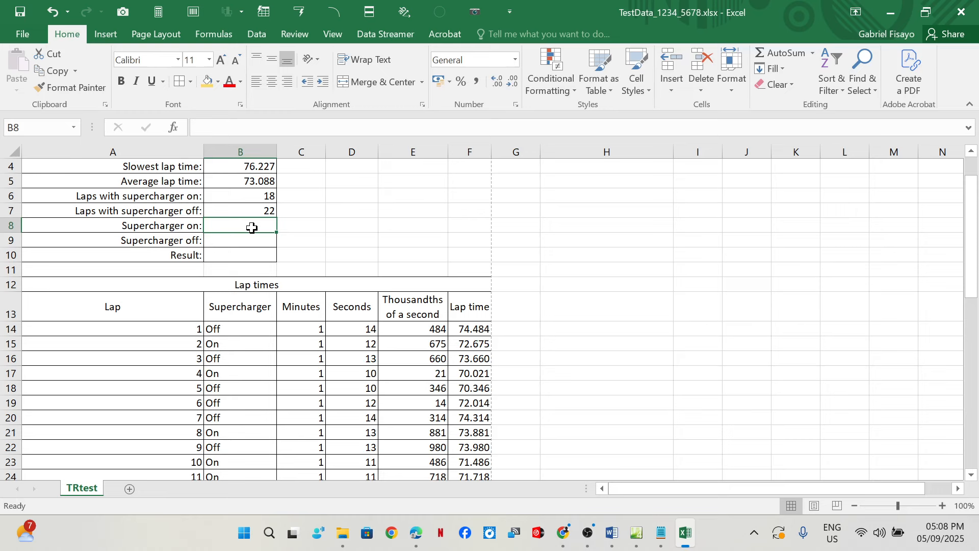
pyautogui.write('=')
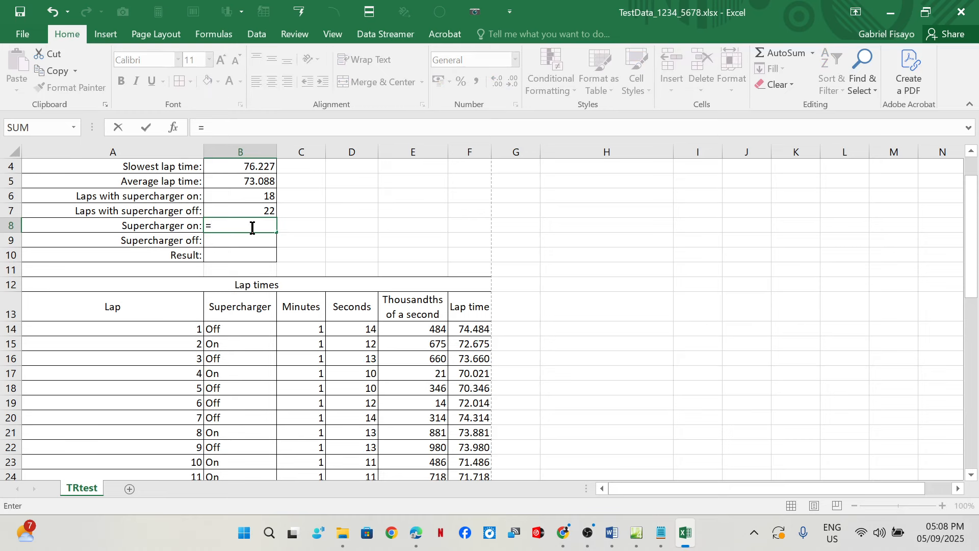
pyautogui.write('av')
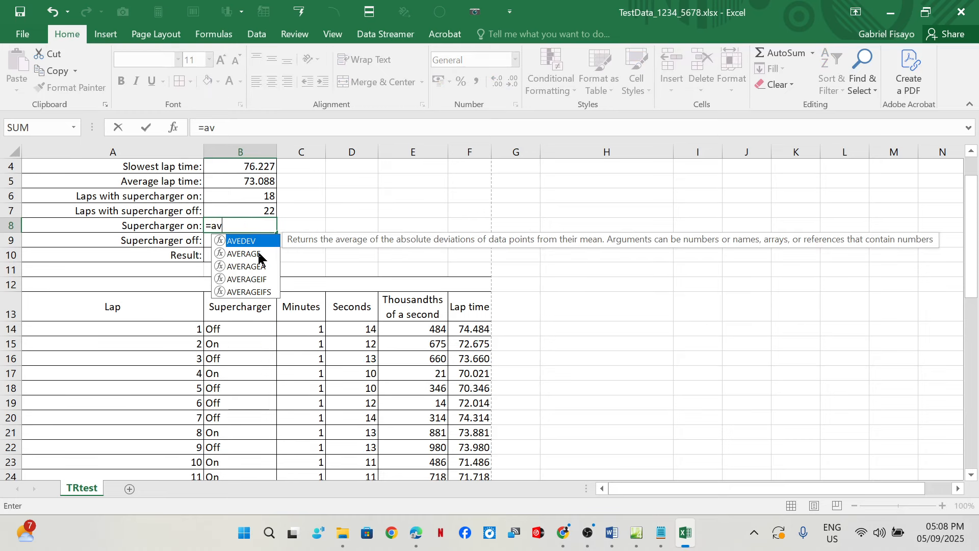
pyautogui.click(247, 279)
pyautogui.doubleClick(246, 279)
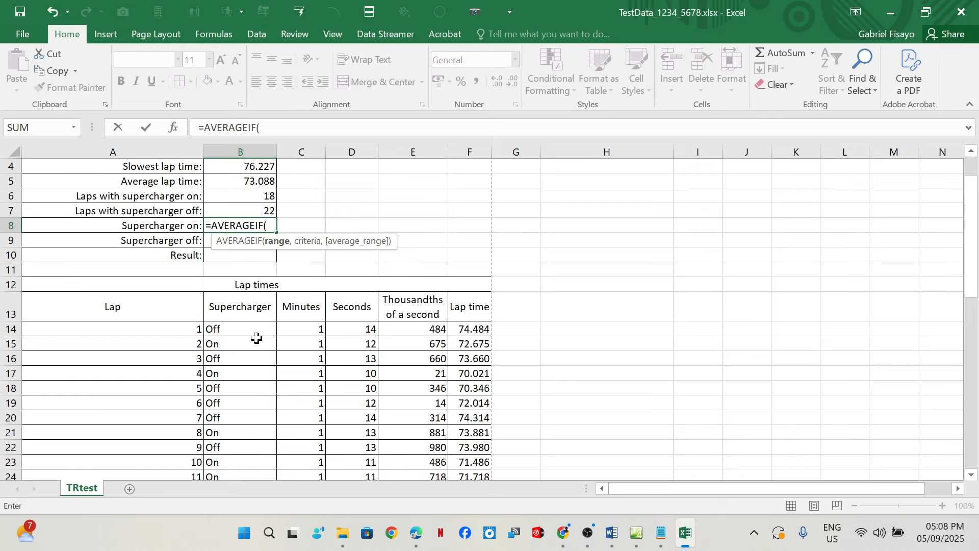
pyautogui.moveTo(249, 331); pyautogui.dragTo(254, 446)
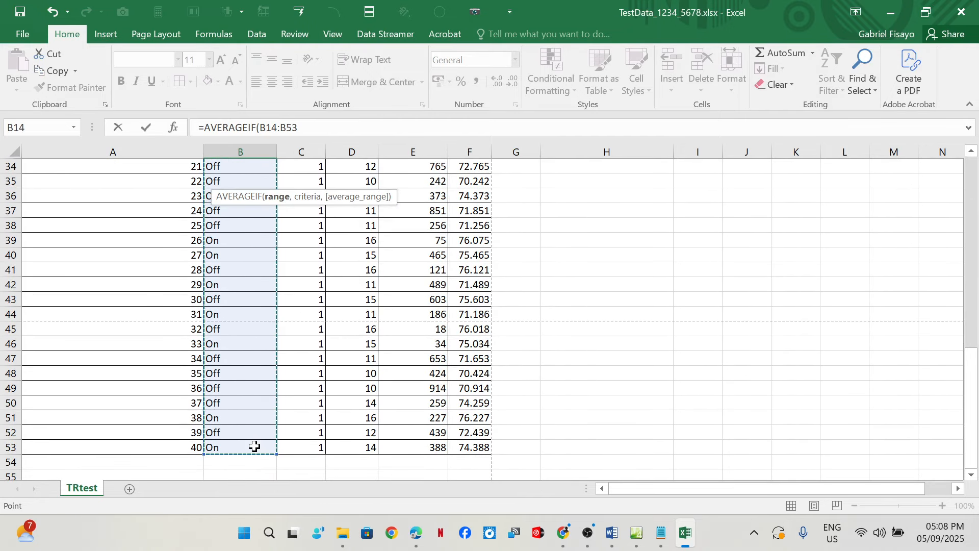
pyautogui.write(',"')
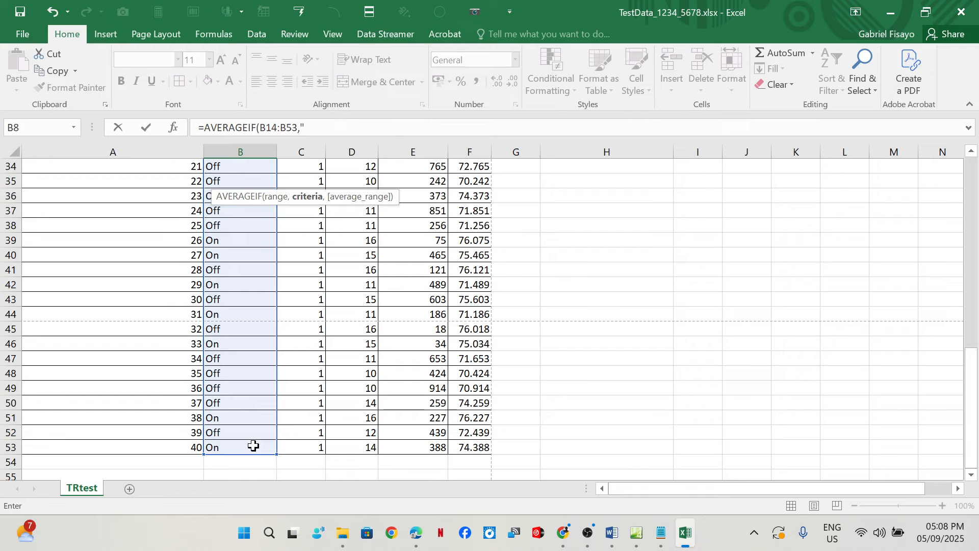
pyautogui.write('on",')
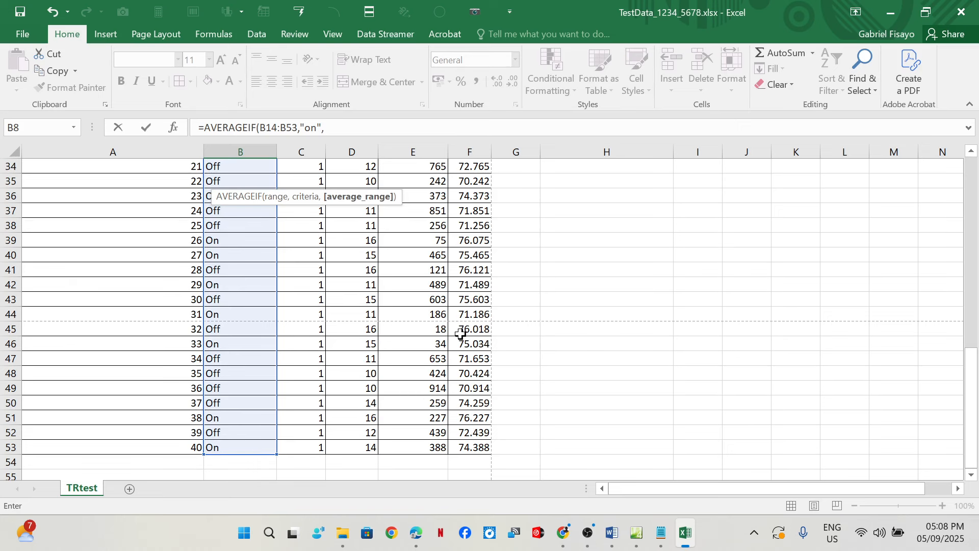
# Complete the B8 formula as =AVERAGEIF(B14:B53,"on",F14:F53), removing the stray quotation mark after the average range
pyautogui.scroll(11, 461, 334)
pyautogui.scroll(-3, 468, 328)
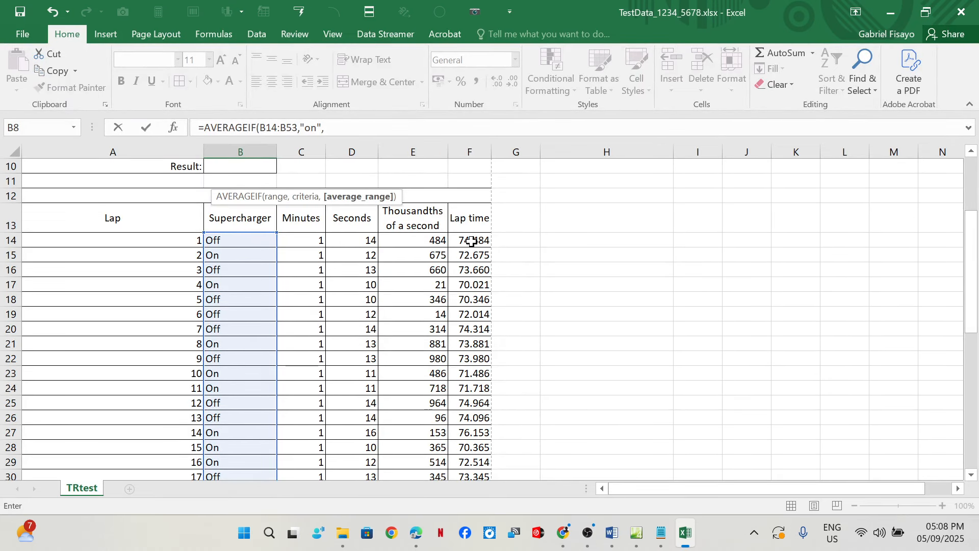
pyautogui.moveTo(471, 241); pyautogui.dragTo(483, 447)
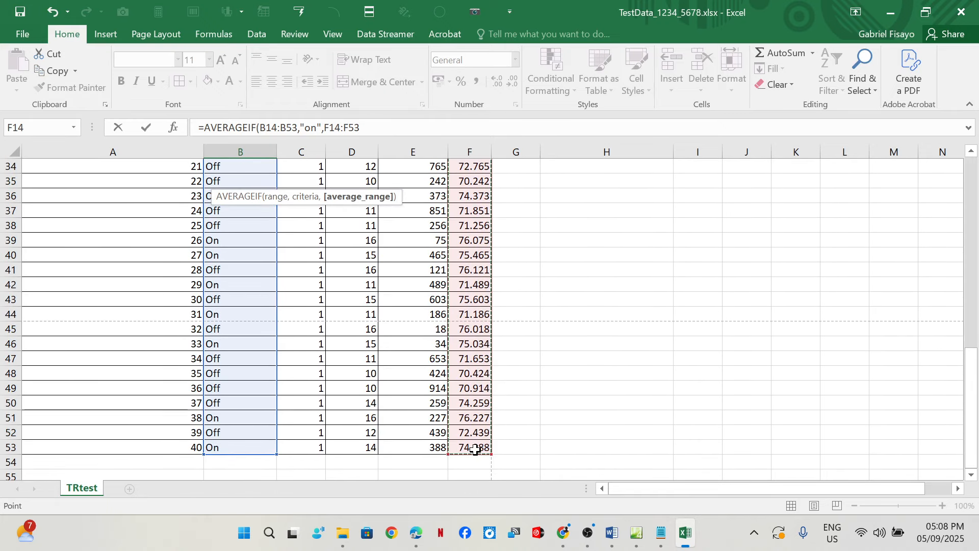
pyautogui.write(')')
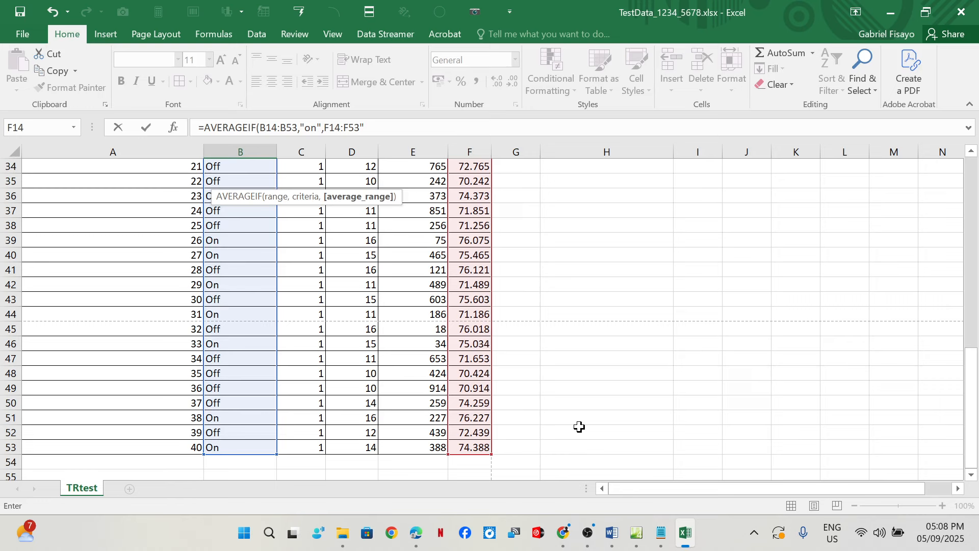
pyautogui.press('Return')
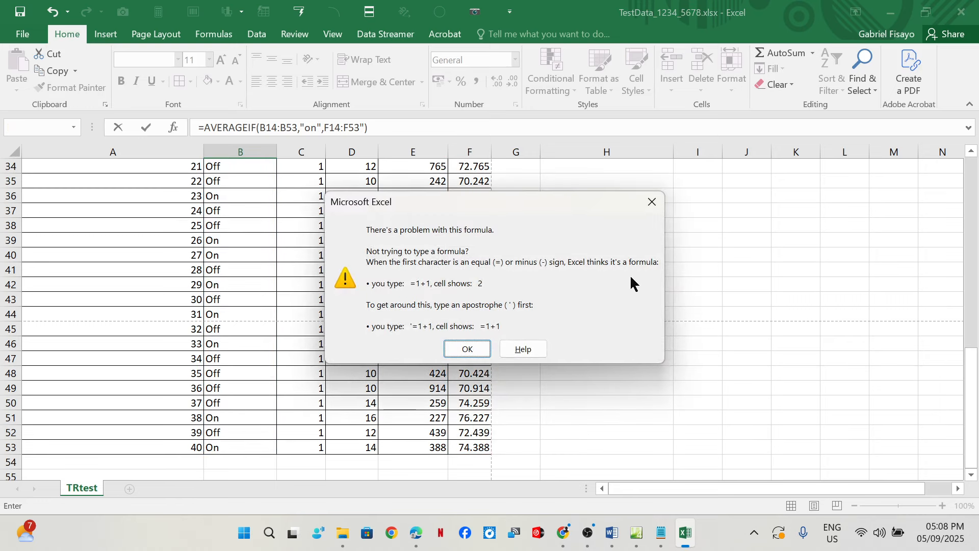
pyautogui.click(645, 206)
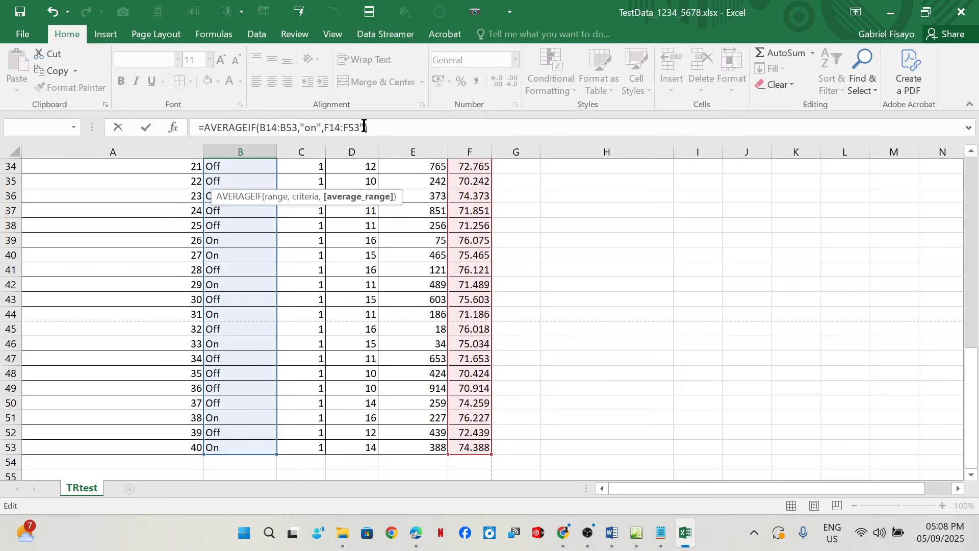
pyautogui.press('Return')
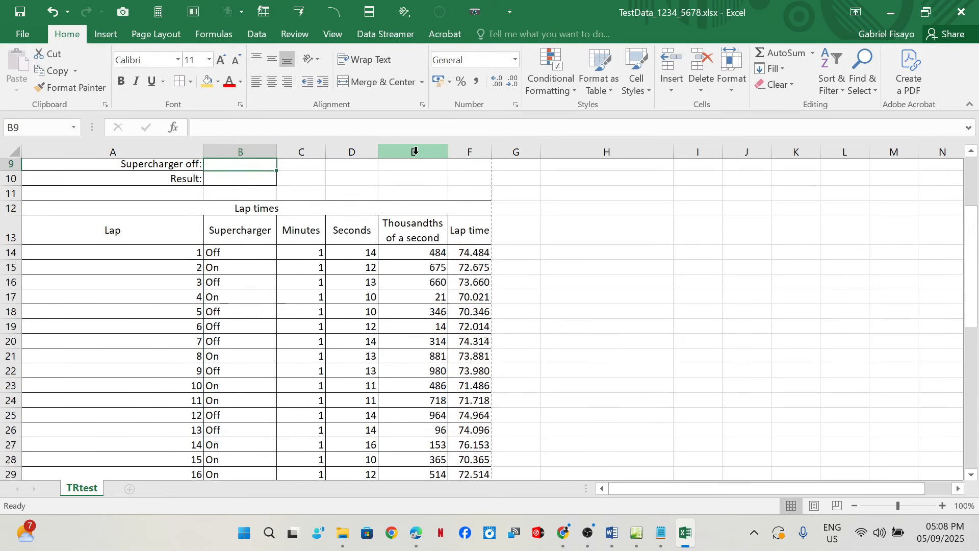
pyautogui.scroll(3, 306, 281)
pyautogui.click(254, 337)
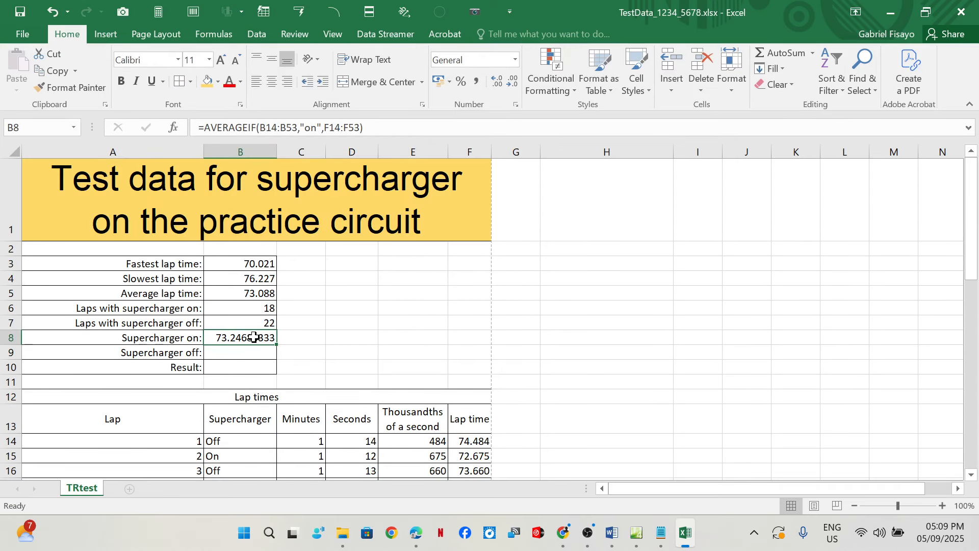
pyautogui.scroll(-1, 374, 337)
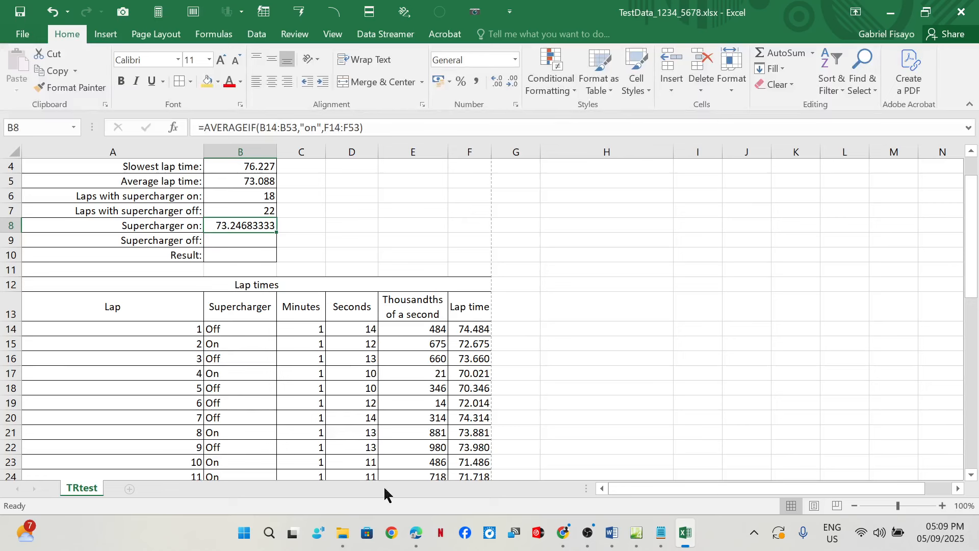
# Tick off question 20 with the pen in the exam paper PDF, and recheck question 21 after selecting cell B9 in Excel
pyautogui.click(417, 534)
pyautogui.moveTo(620, 292); pyautogui.dragTo(745, 282)
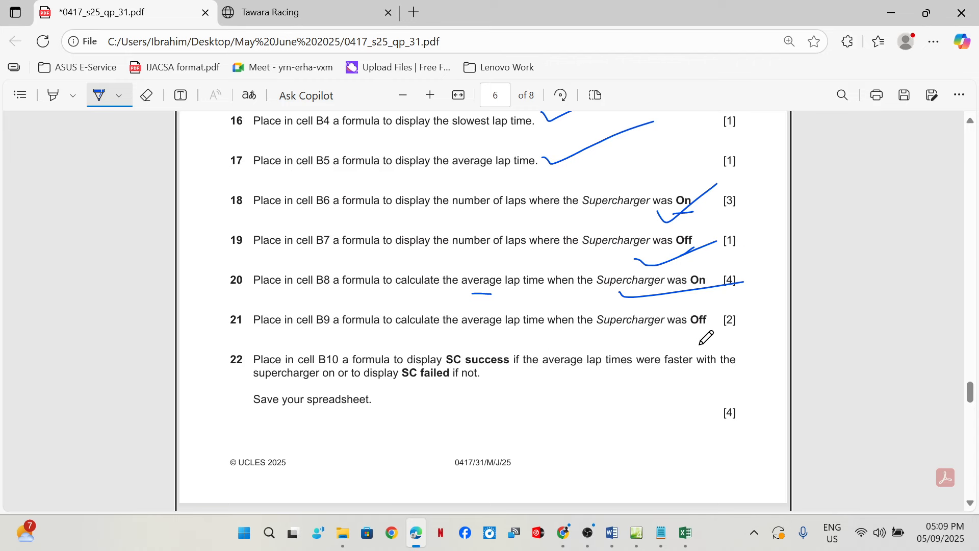
pyautogui.click(686, 534)
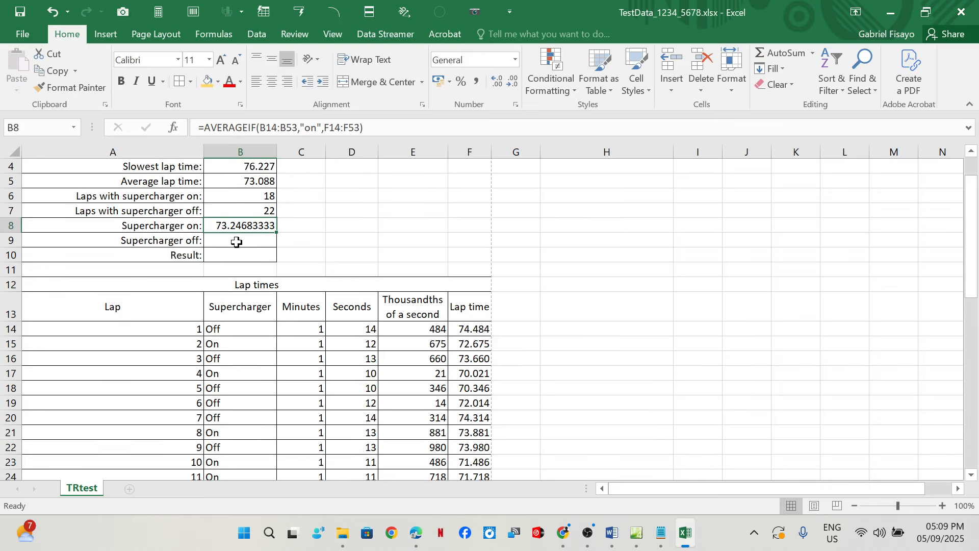
pyautogui.click(236, 244)
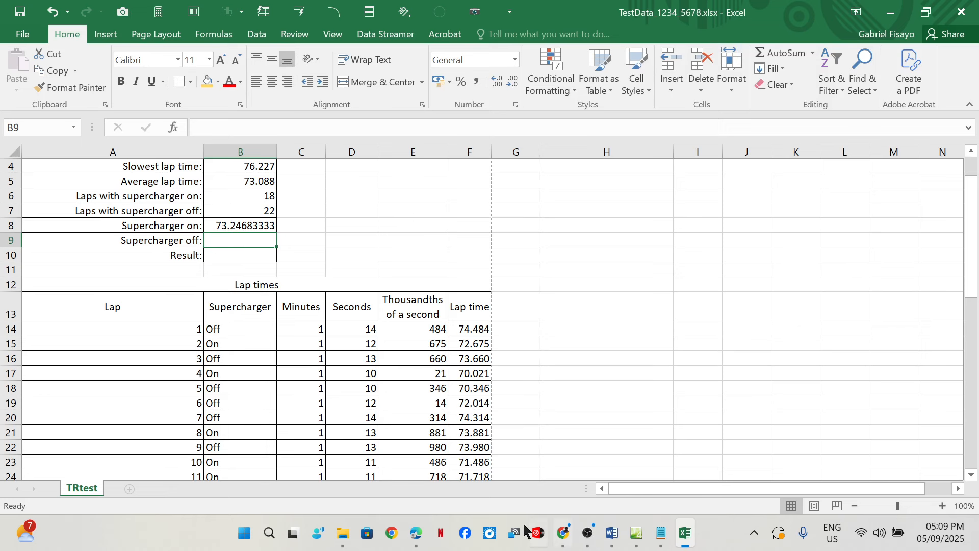
pyautogui.click(416, 533)
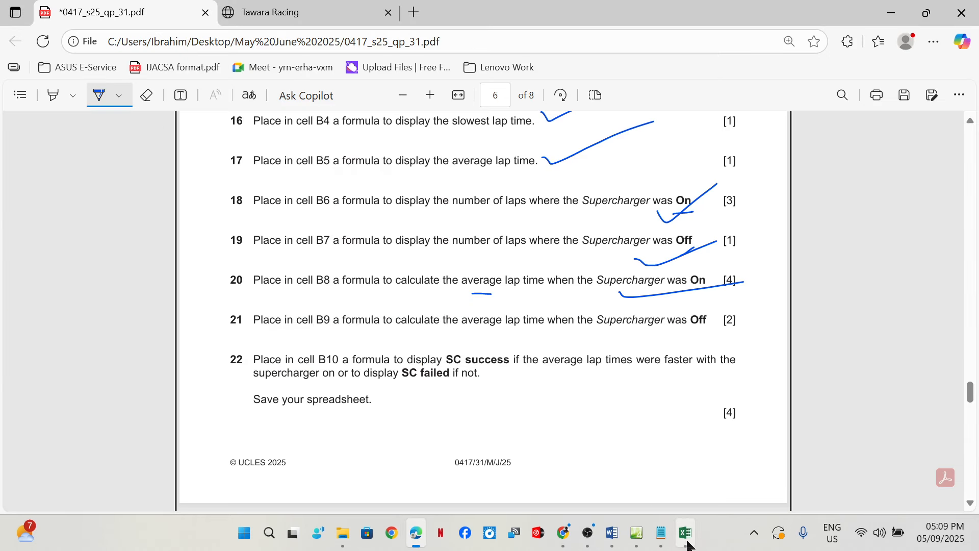
# Switch to the Excel workbook and enter =AVERAGEIF(B14:B53,"off",F14:F53) in cell B9 to average the lap times with the supercharger off
pyautogui.click(686, 533)
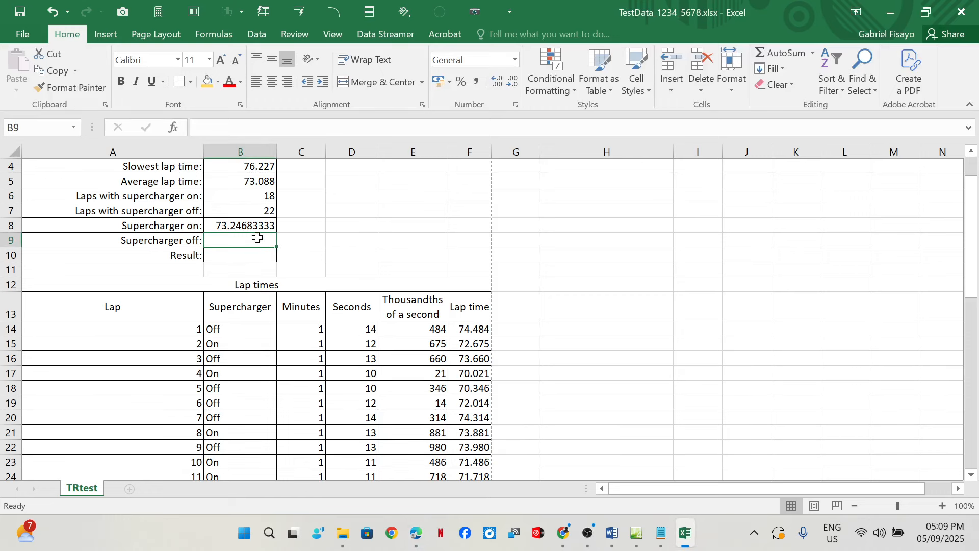
pyautogui.write('=av')
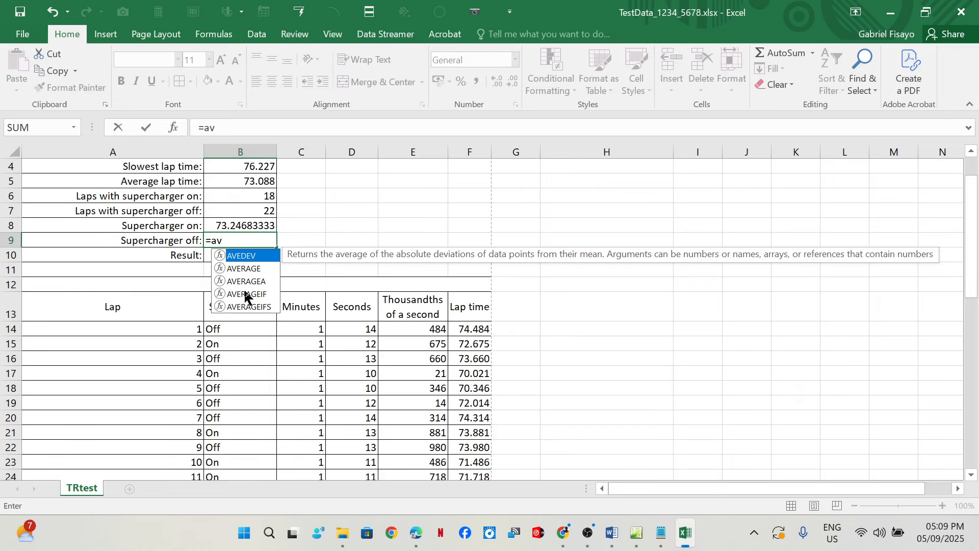
pyautogui.doubleClick(247, 294)
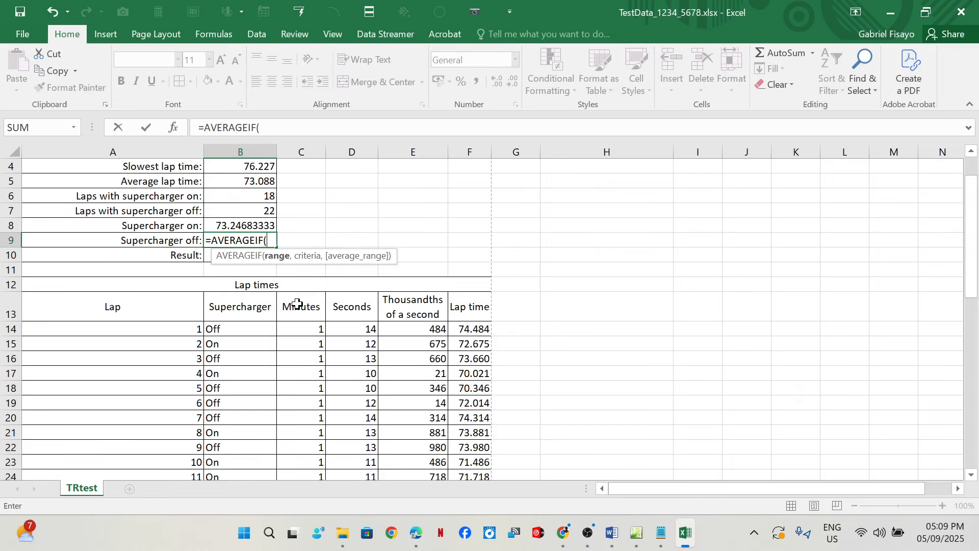
pyautogui.click(257, 331)
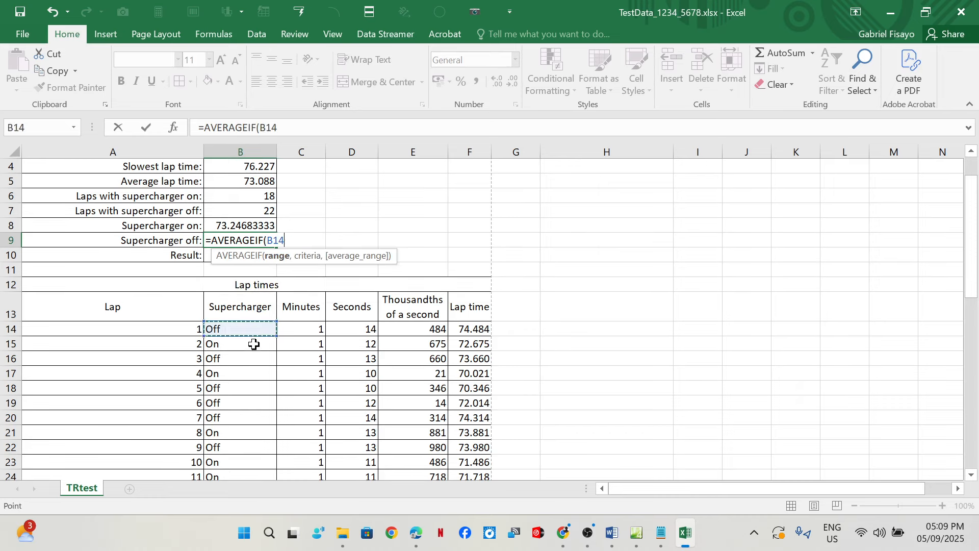
pyautogui.moveTo(254, 344); pyautogui.dragTo(250, 454)
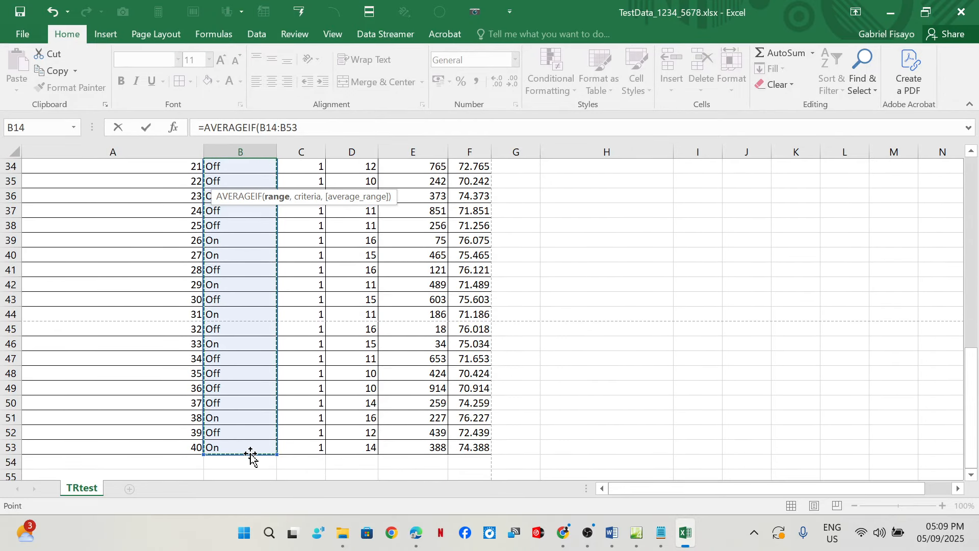
pyautogui.write(',"off')
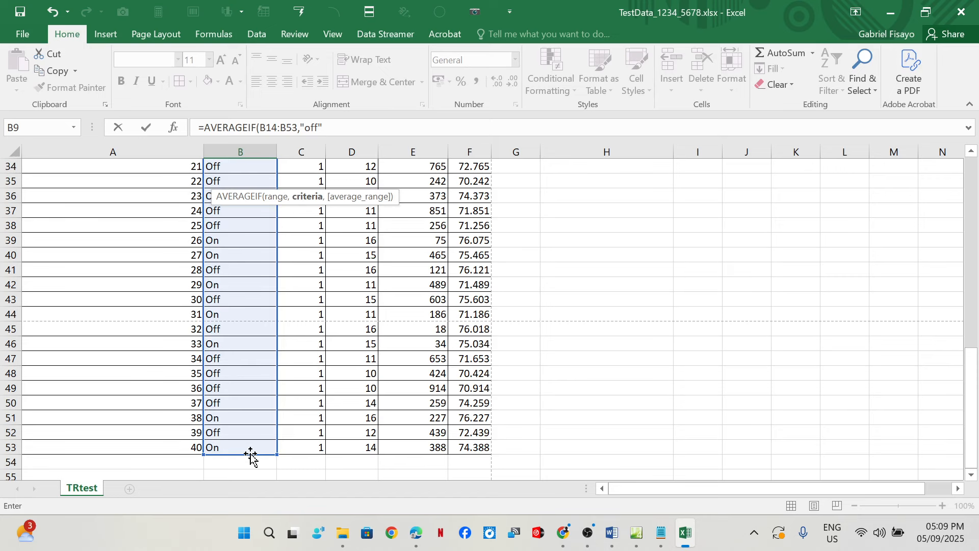
pyautogui.write('",')
pyautogui.scroll(9, 400, 220)
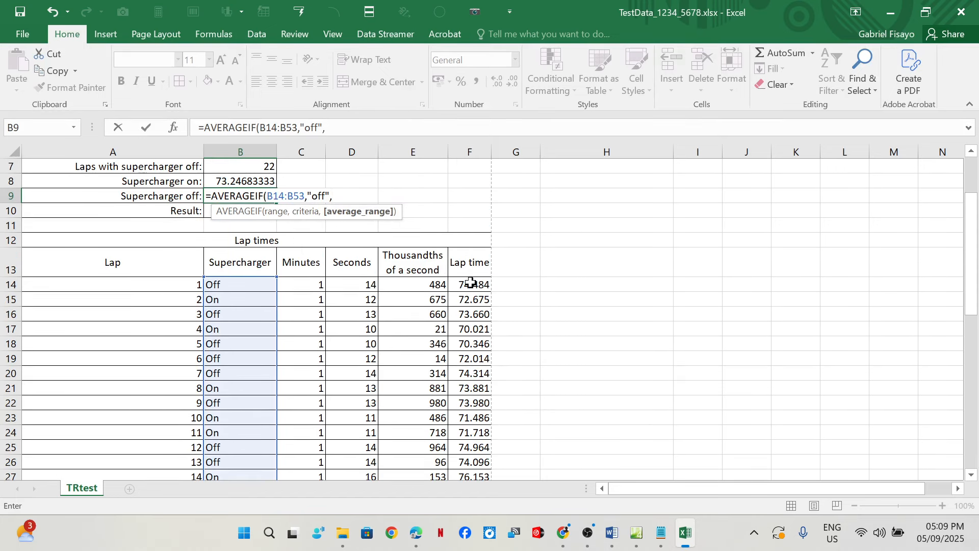
pyautogui.moveTo(470, 282); pyautogui.dragTo(490, 448)
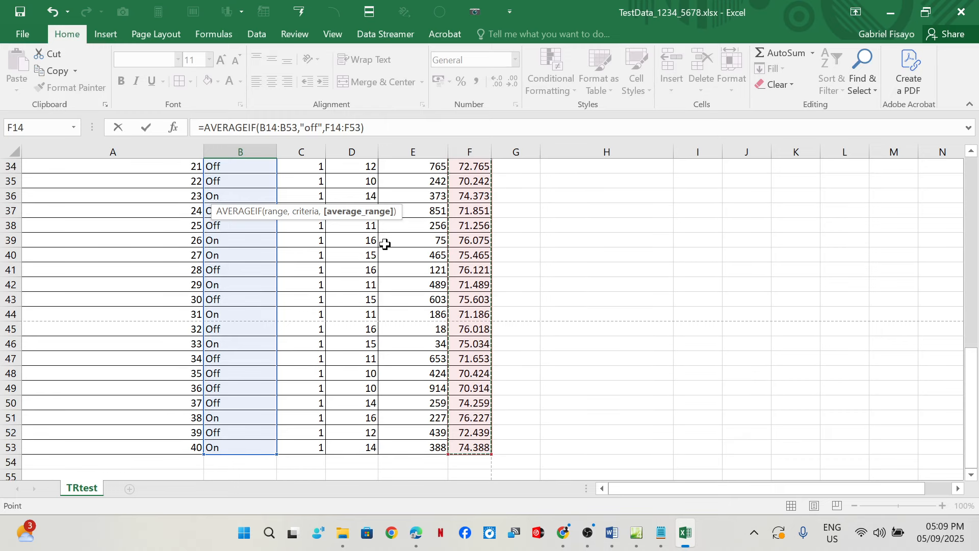
pyautogui.press('Return')
pyautogui.scroll(3, 382, 239)
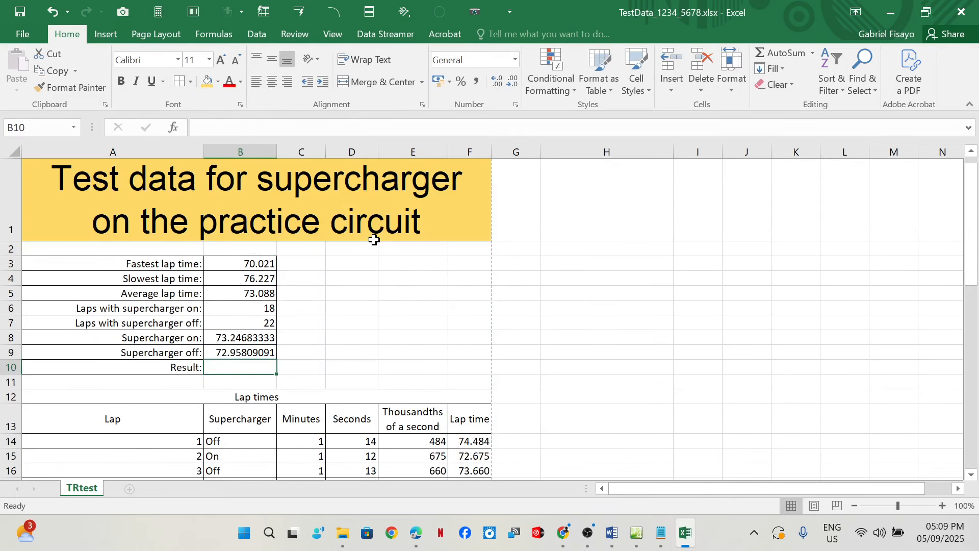
pyautogui.click(253, 353)
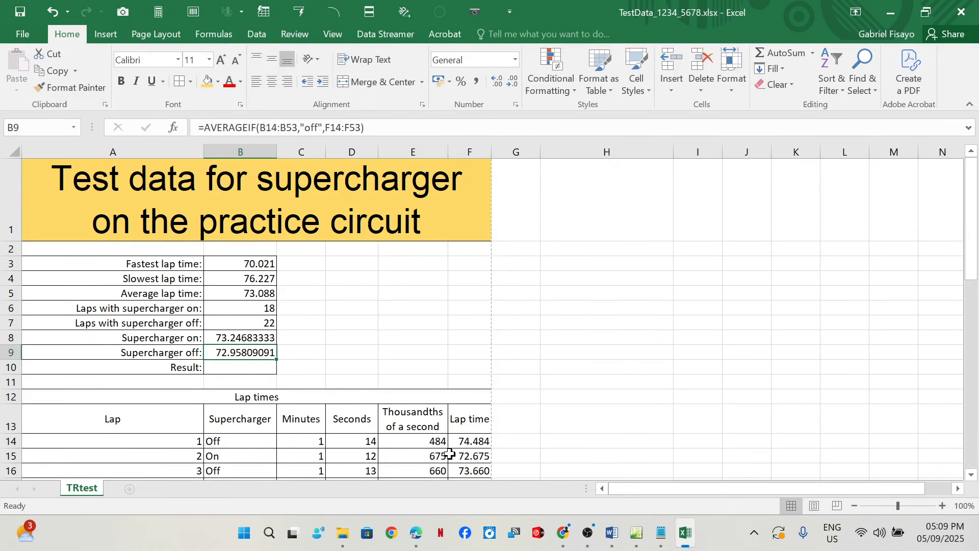
# Switch to the exam paper PDF, tick off question 21 and underline "SC success", "were faster", "supercharger on" and "SC failed" in question 22
pyautogui.click(423, 537)
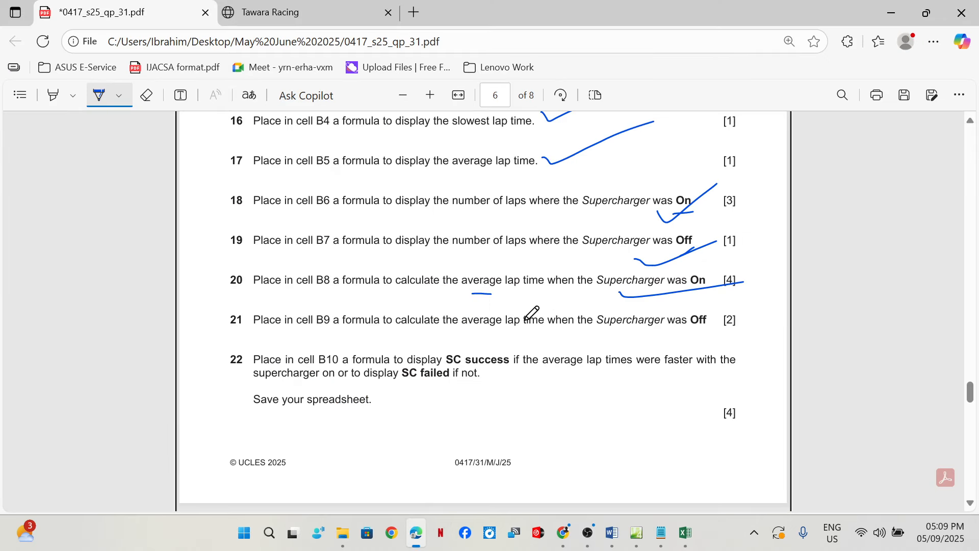
pyautogui.moveTo(525, 317); pyautogui.dragTo(687, 275)
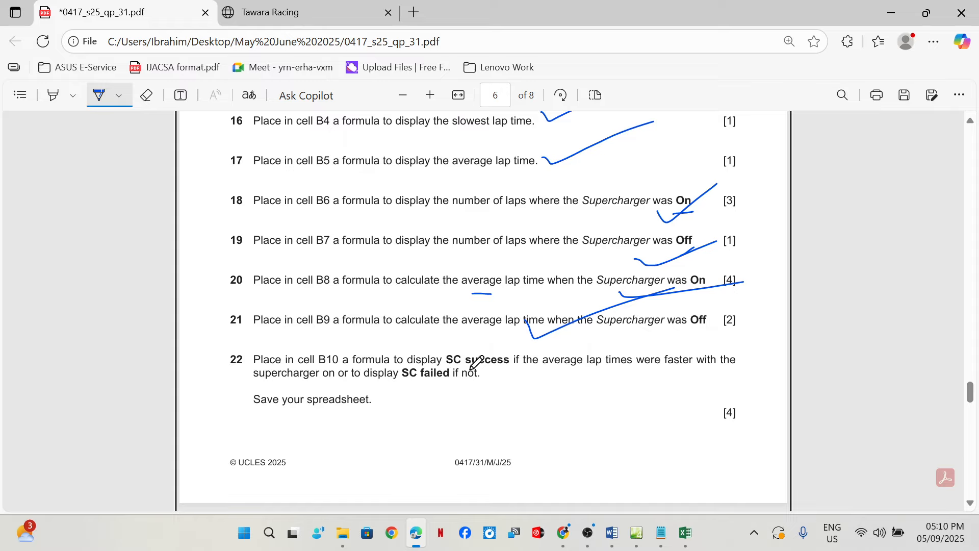
pyautogui.scroll(-1, 465, 352)
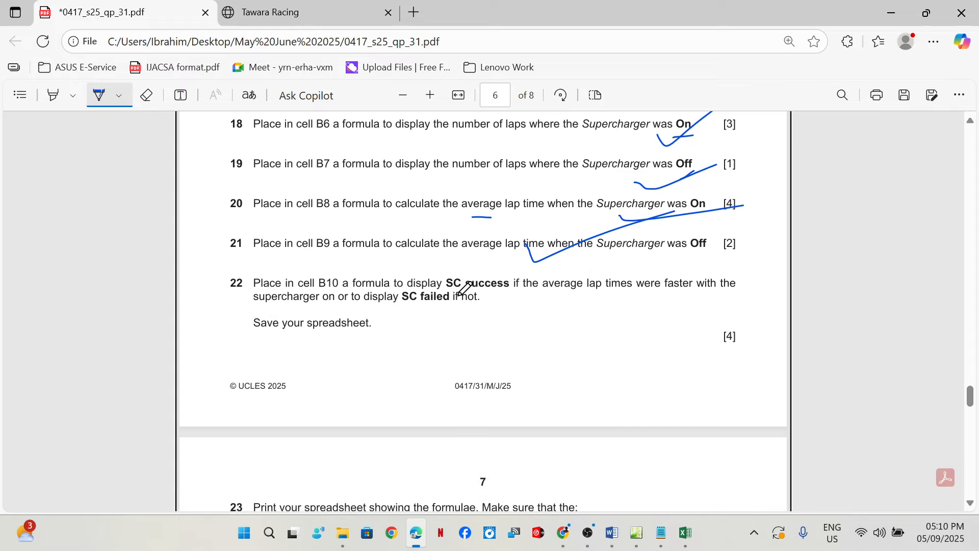
pyautogui.moveTo(449, 294); pyautogui.dragTo(508, 289)
pyautogui.moveTo(649, 294); pyautogui.dragTo(684, 294)
pyautogui.moveTo(312, 307); pyautogui.dragTo(332, 307)
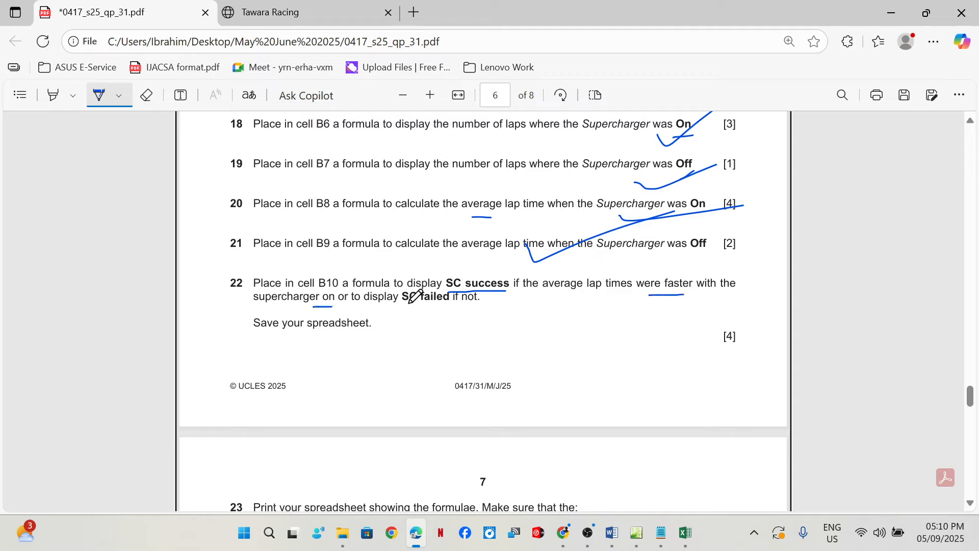
pyautogui.moveTo(404, 308); pyautogui.dragTo(436, 309)
pyautogui.moveTo(268, 306); pyautogui.dragTo(314, 306)
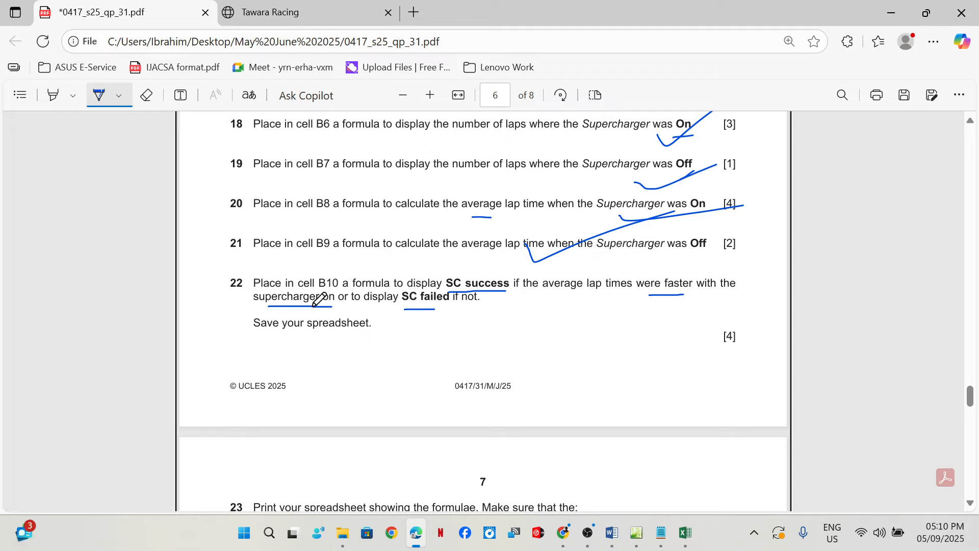
pyautogui.moveTo(685, 534)
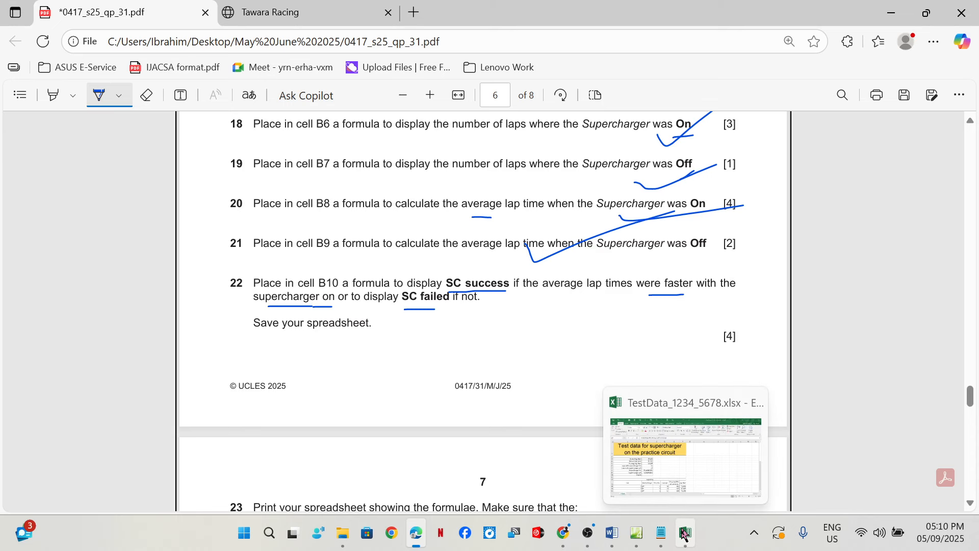
# Switch to the Excel workbook, check the formulas in B8 and B9, and start an IF formula in B10 with the logical test B8<B9
pyautogui.click(695, 473)
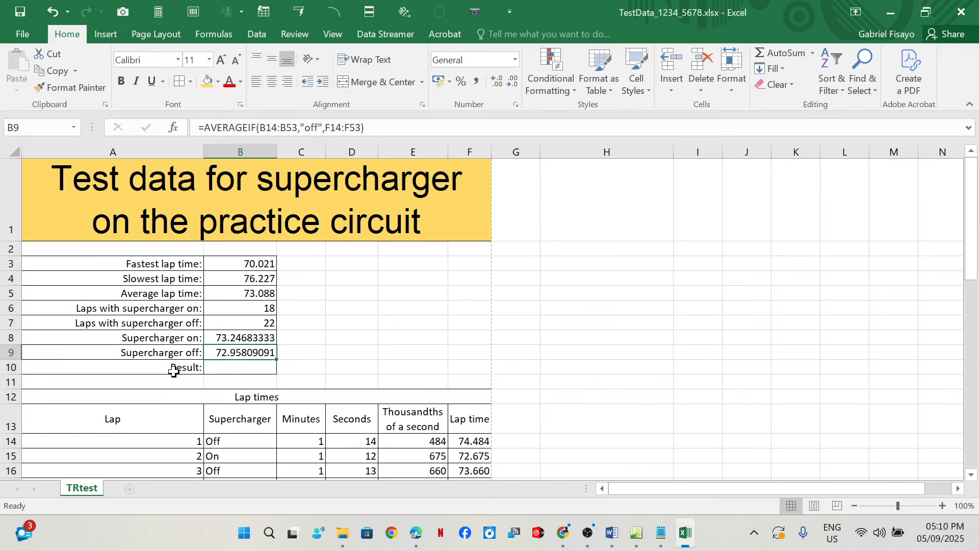
pyautogui.click(239, 337)
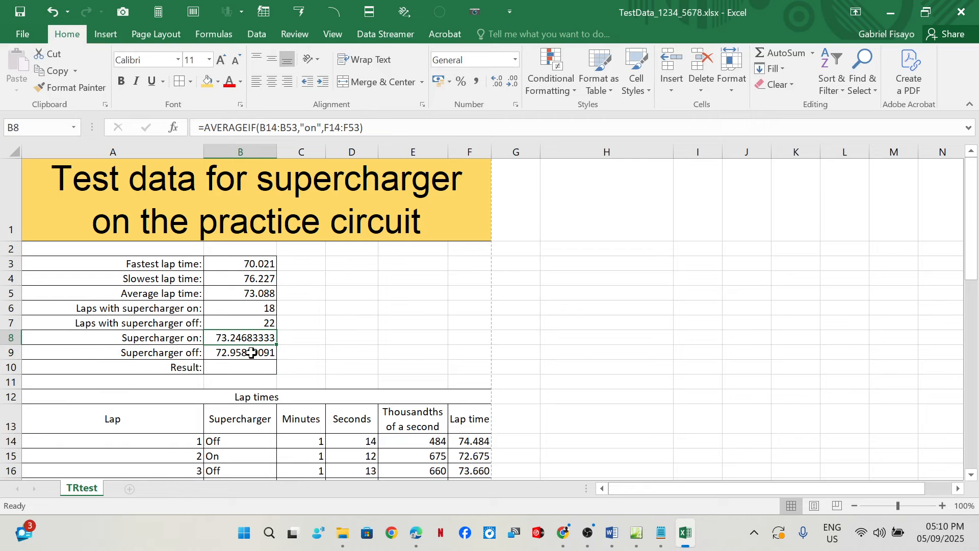
pyautogui.click(252, 353)
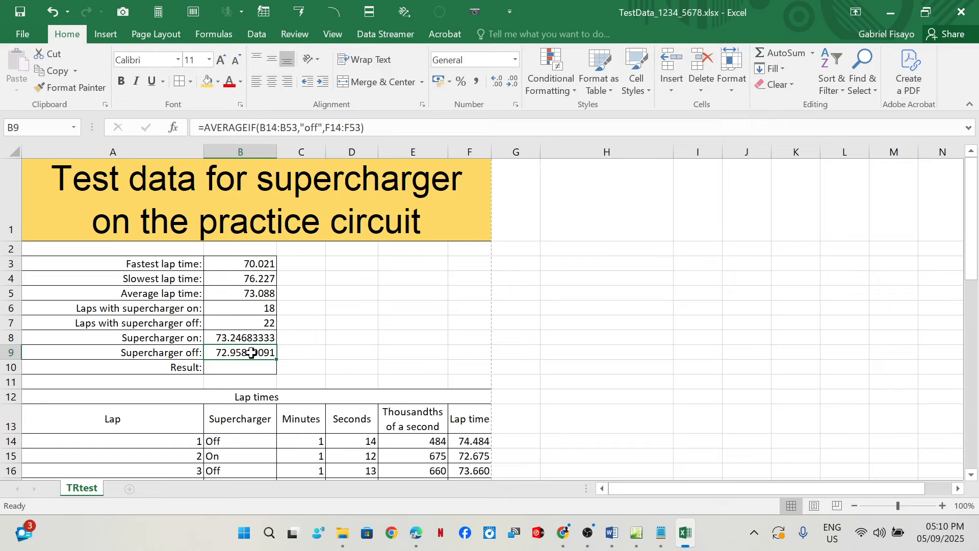
pyautogui.click(236, 371)
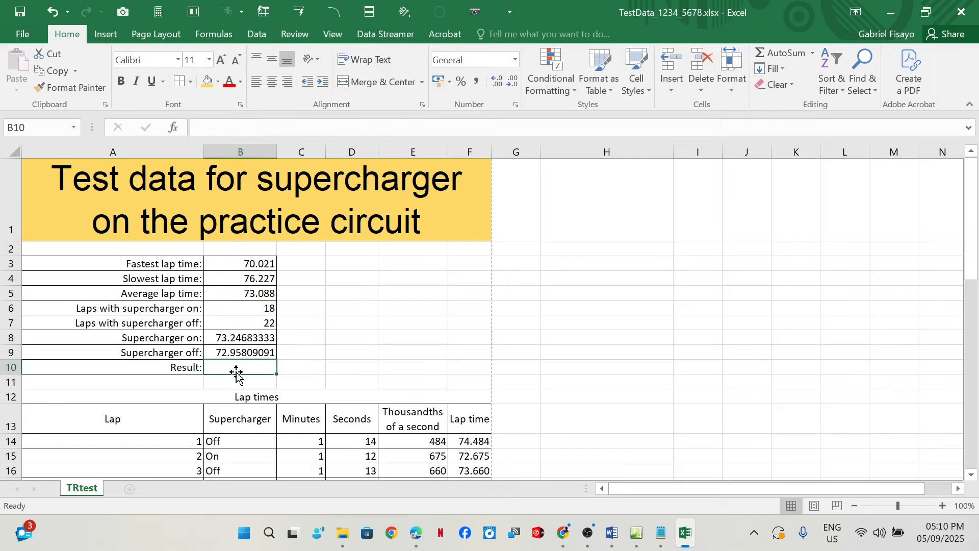
pyautogui.write('=')
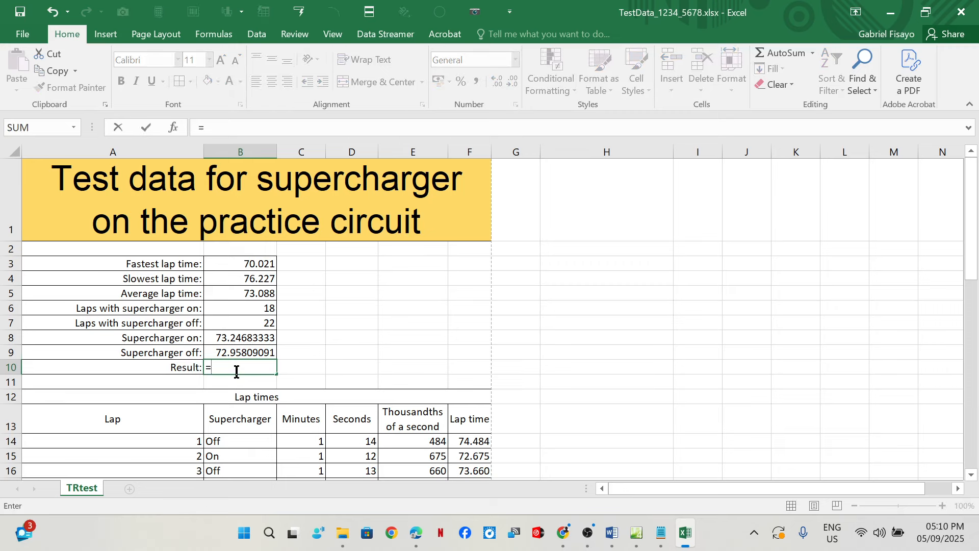
pyautogui.write('if')
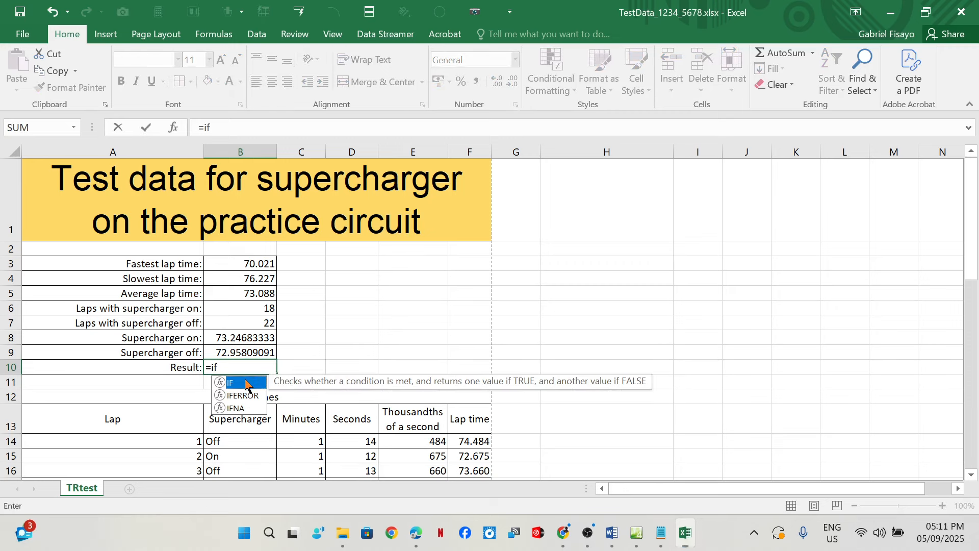
pyautogui.doubleClick(246, 383)
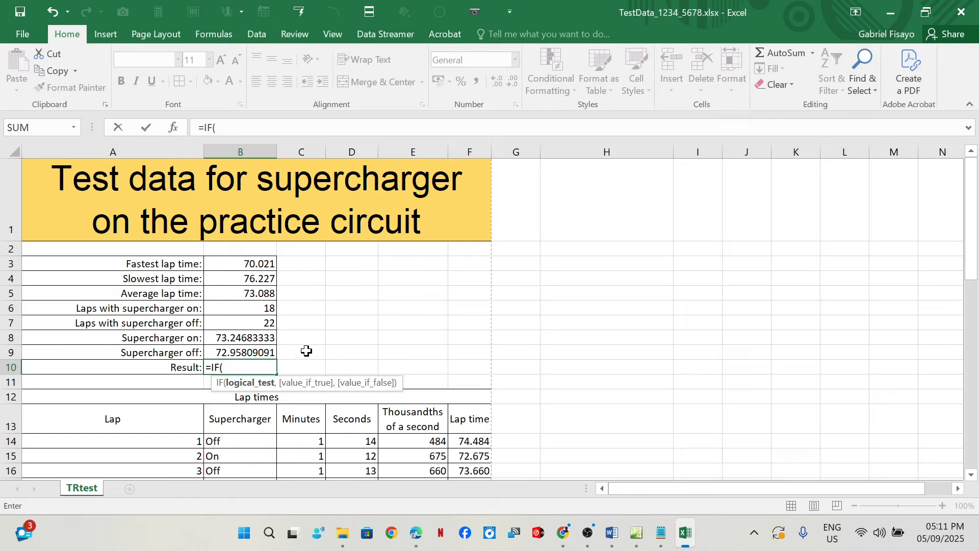
pyautogui.click(236, 338)
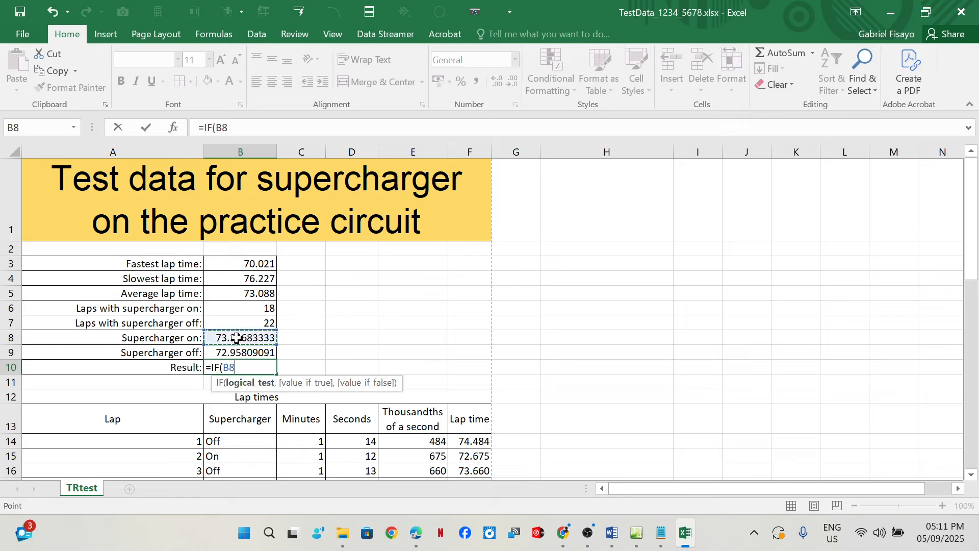
pyautogui.write('<')
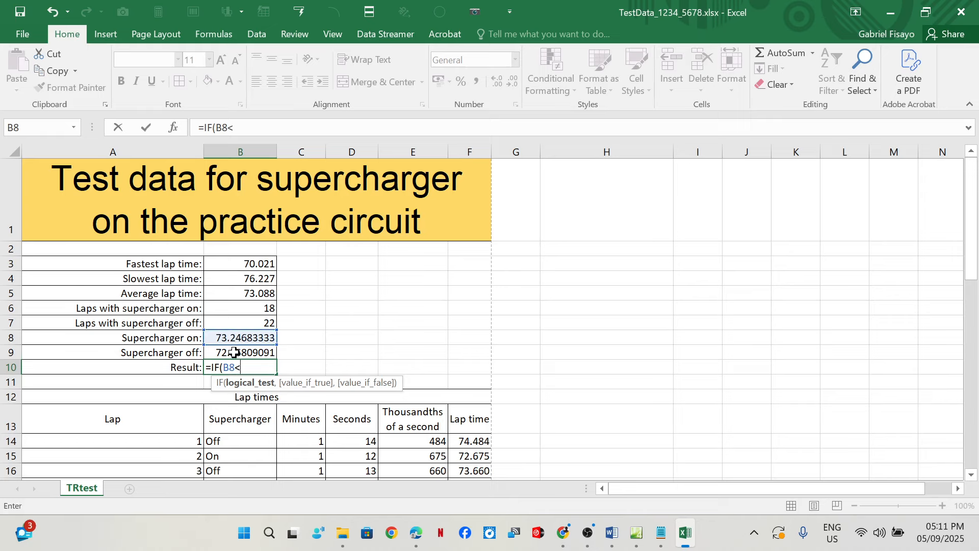
pyautogui.click(235, 352)
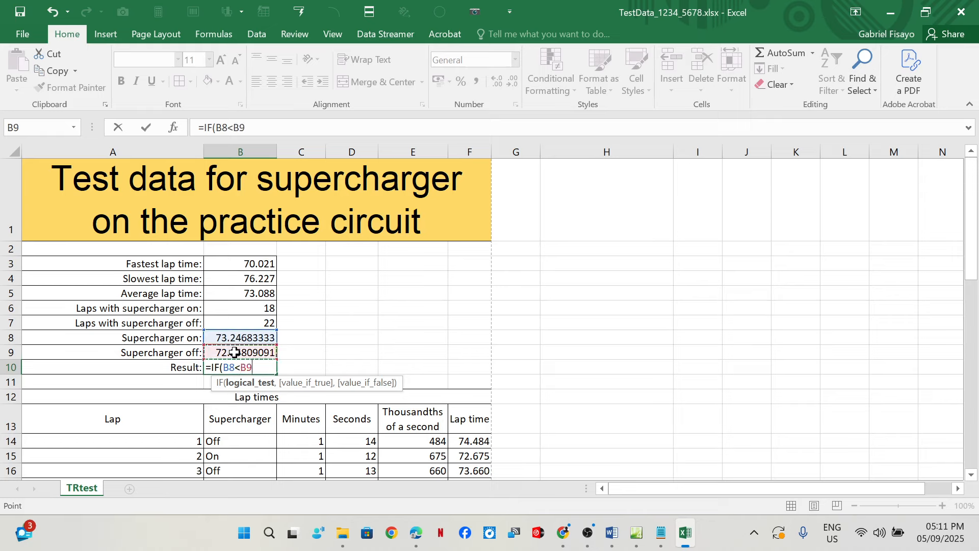
# Complete the B10 formula as =IF(B8<B9,"SC success","SC failed")
pyautogui.write(',"SC success')
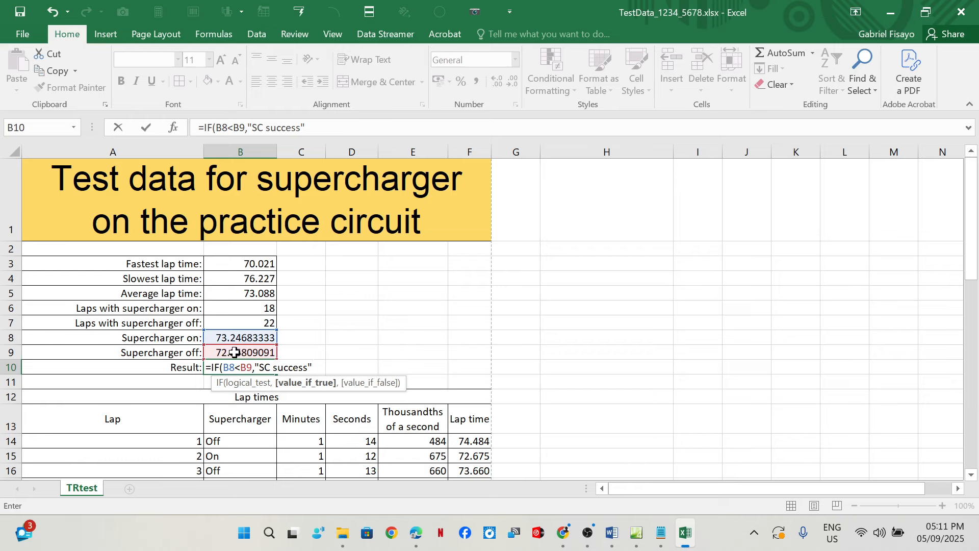
pyautogui.write(',')
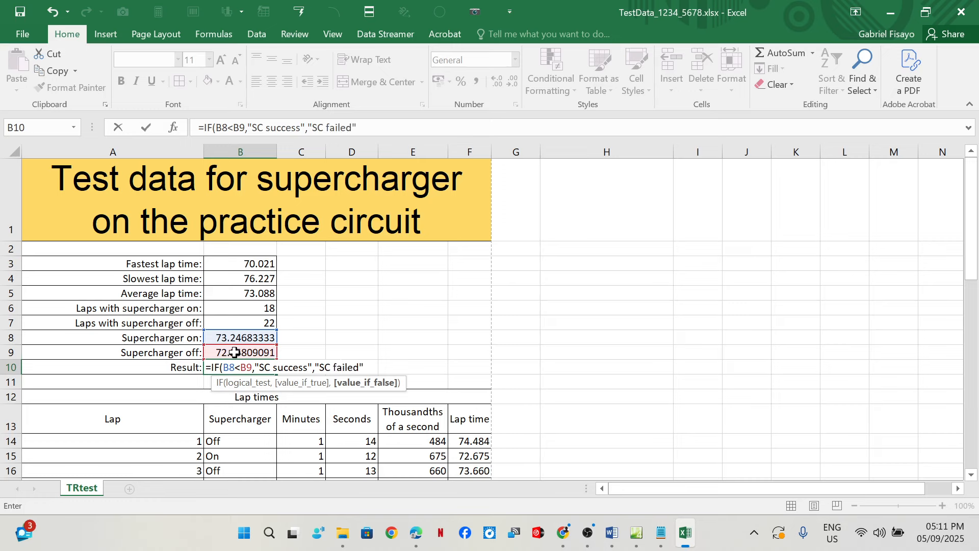
pyautogui.write('"SC failed"')
pyautogui.press('Return')
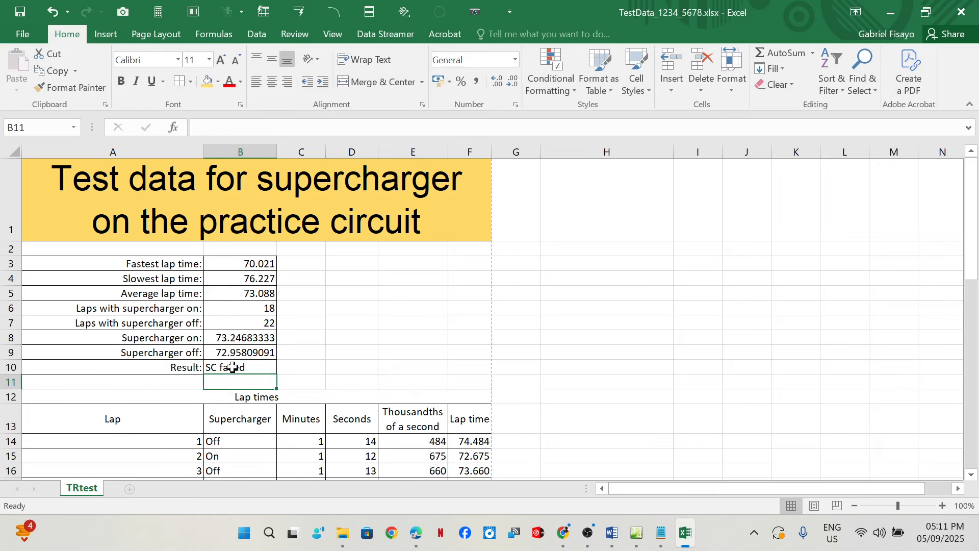
pyautogui.click(232, 367)
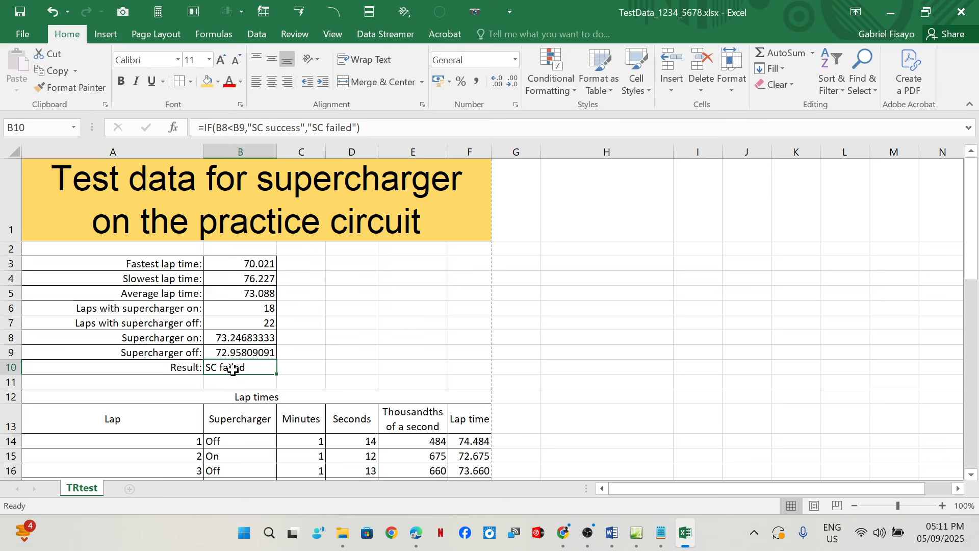
# Switch to the exam paper PDF to tick off question 22 with the pen, and save the TestData_1234_5678.xlsx workbook in Excel
pyautogui.click(418, 532)
pyautogui.moveTo(490, 300); pyautogui.dragTo(590, 284)
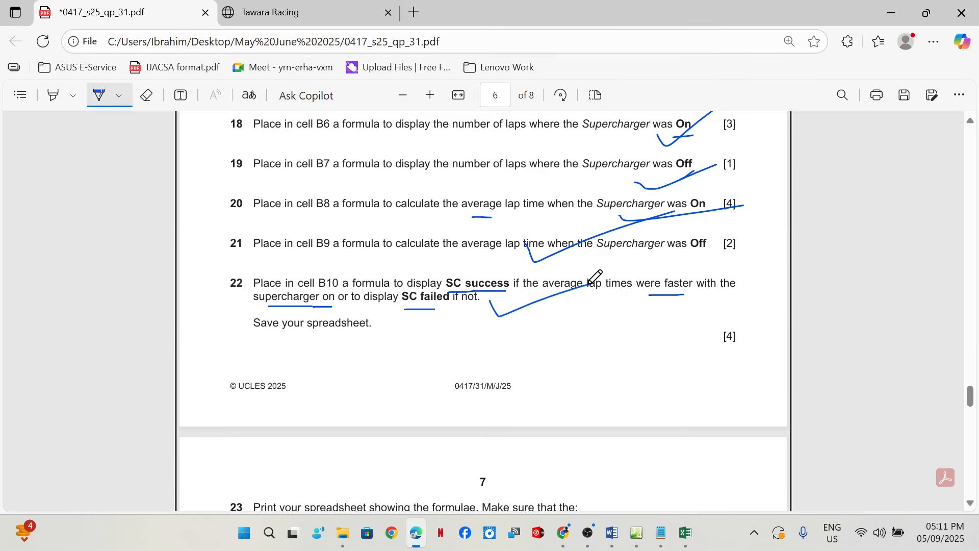
pyautogui.click(685, 532)
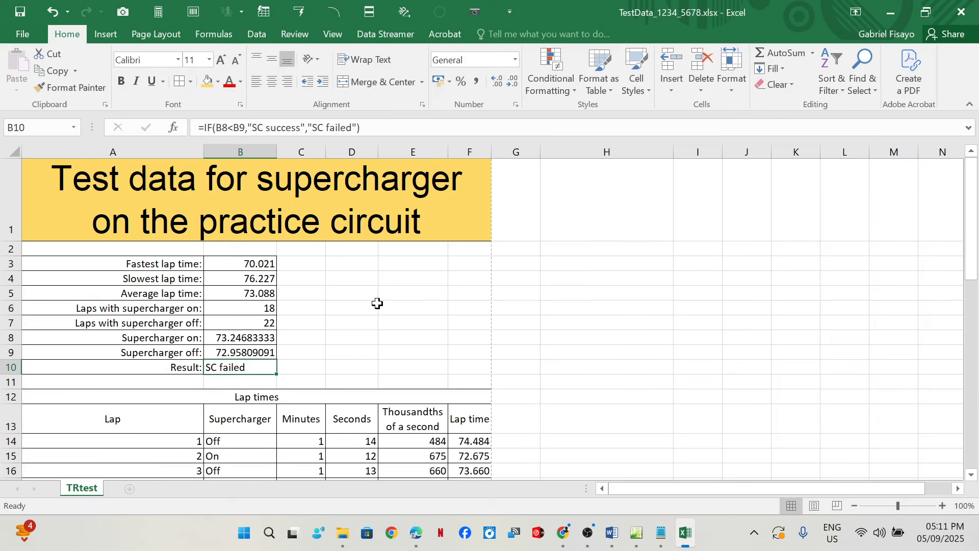
pyautogui.hotkey('ctrl', 's')
# Read questions 23 and 24 in the exam paper PDF, and switch to Excel to show formulas instead of values on the TRtest sheet
pyautogui.click(415, 532)
pyautogui.scroll(-2, 386, 326)
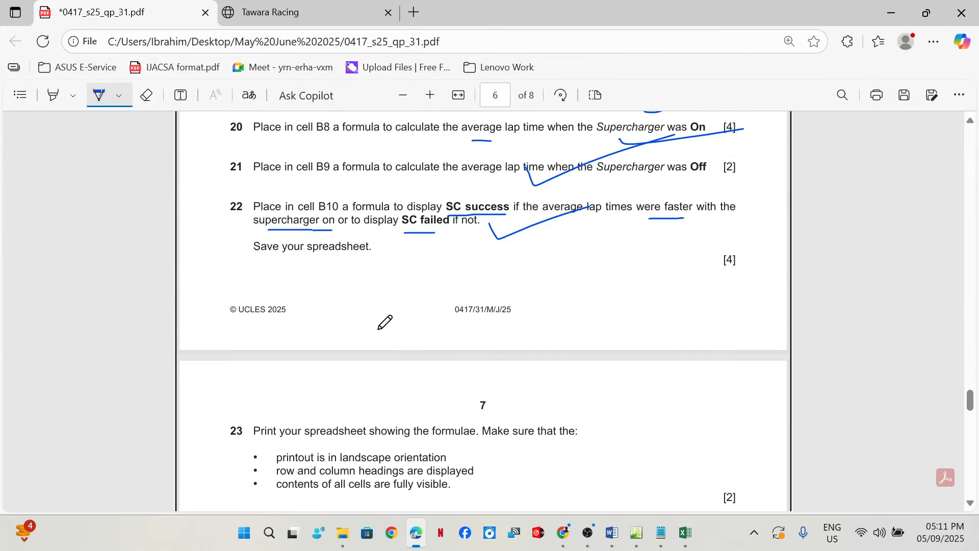
pyautogui.scroll(-2, 392, 271)
pyautogui.scroll(-3, 387, 276)
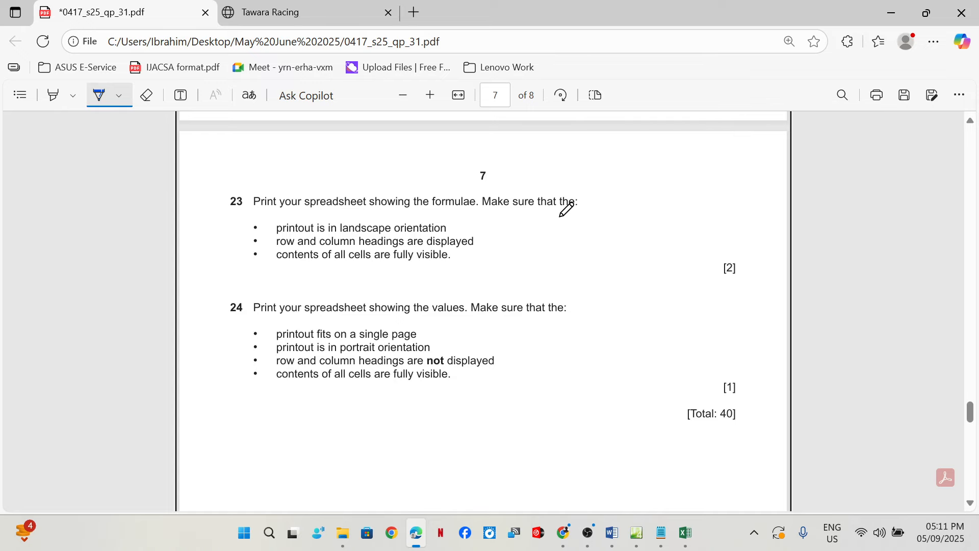
pyautogui.click(686, 533)
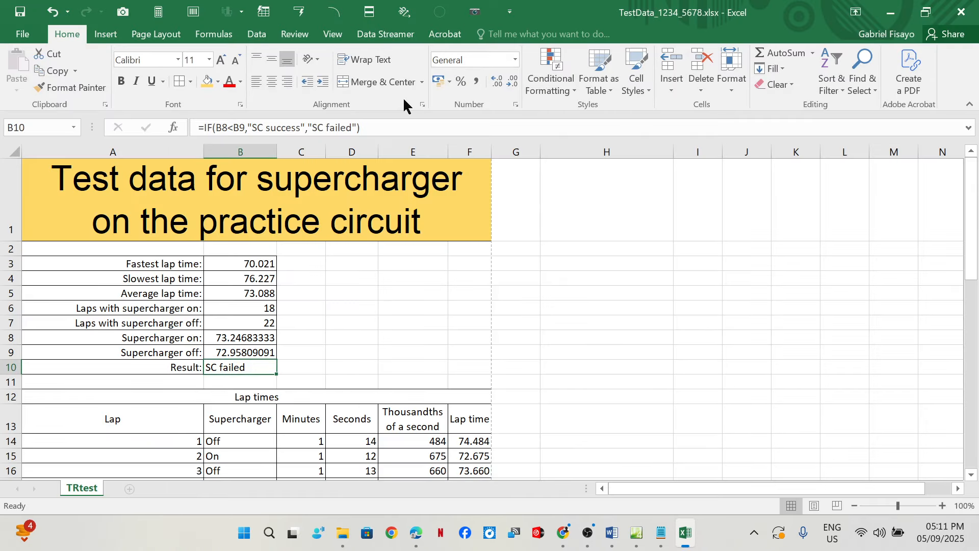
pyautogui.click(213, 34)
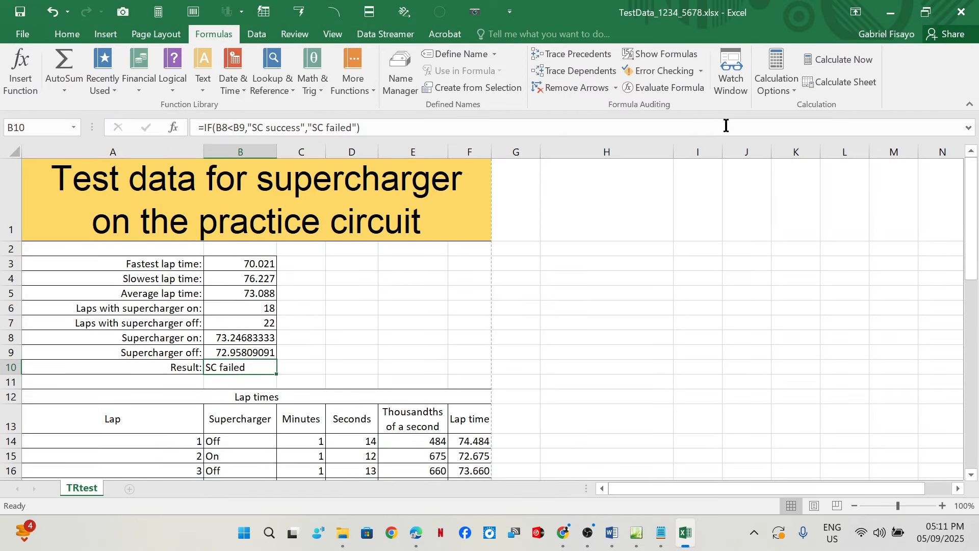
pyautogui.click(661, 53)
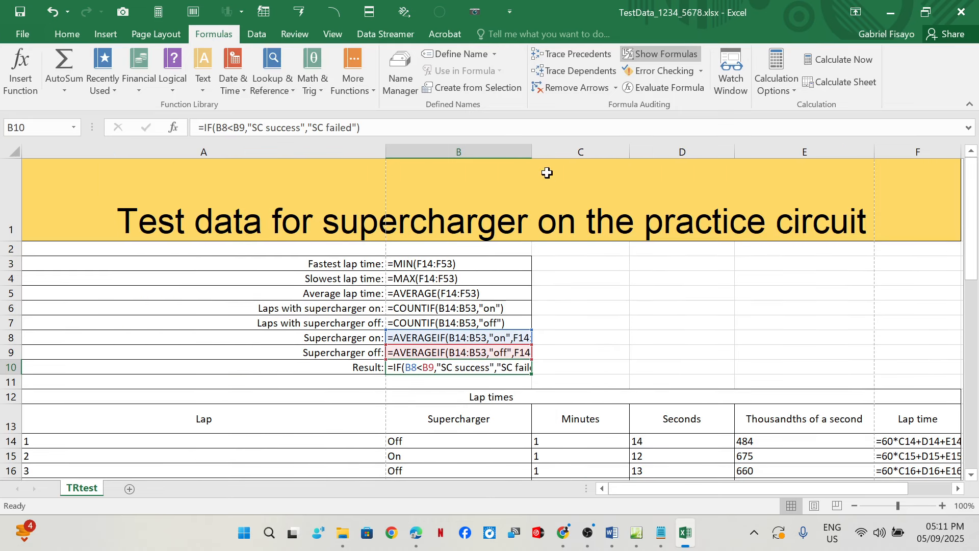
# Autofit the widths of columns B and F to their formulas, and check the sheet's cell contents
pyautogui.doubleClick(532, 152)
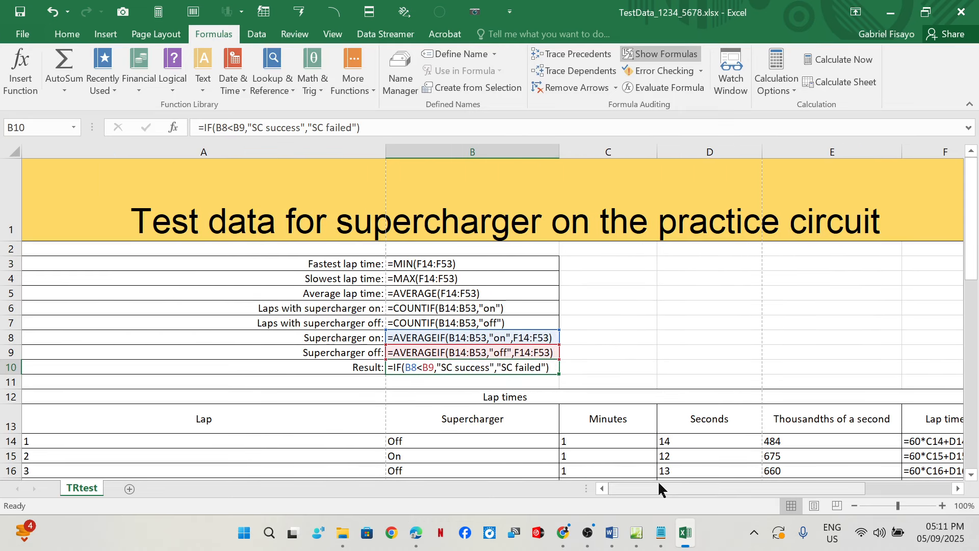
pyautogui.moveTo(657, 487); pyautogui.dragTo(700, 487)
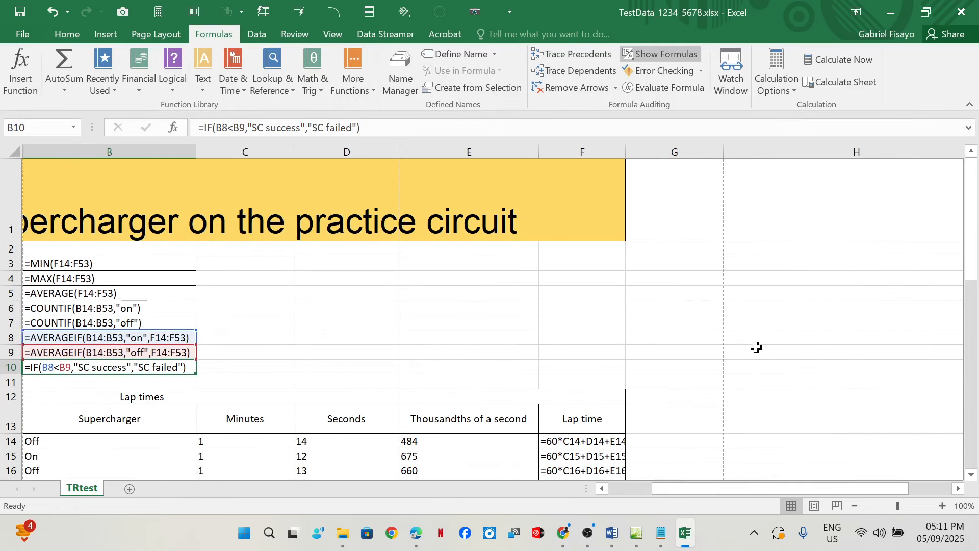
pyautogui.doubleClick(624, 154)
pyautogui.moveTo(684, 485); pyautogui.dragTo(610, 487)
pyautogui.scroll(-4, 590, 400)
pyautogui.scroll(4, 591, 399)
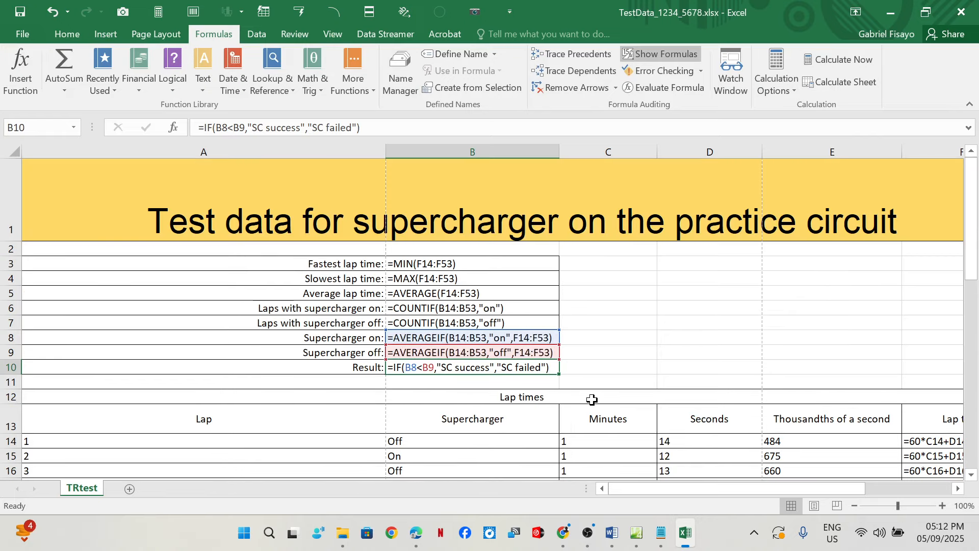
pyautogui.moveTo(693, 491); pyautogui.dragTo(648, 498)
# Open the workbook's print settings, and tick off the landscape orientation and row and column headings requirements of question 23 in the exam paper PDF
pyautogui.click(21, 35)
pyautogui.click(44, 223)
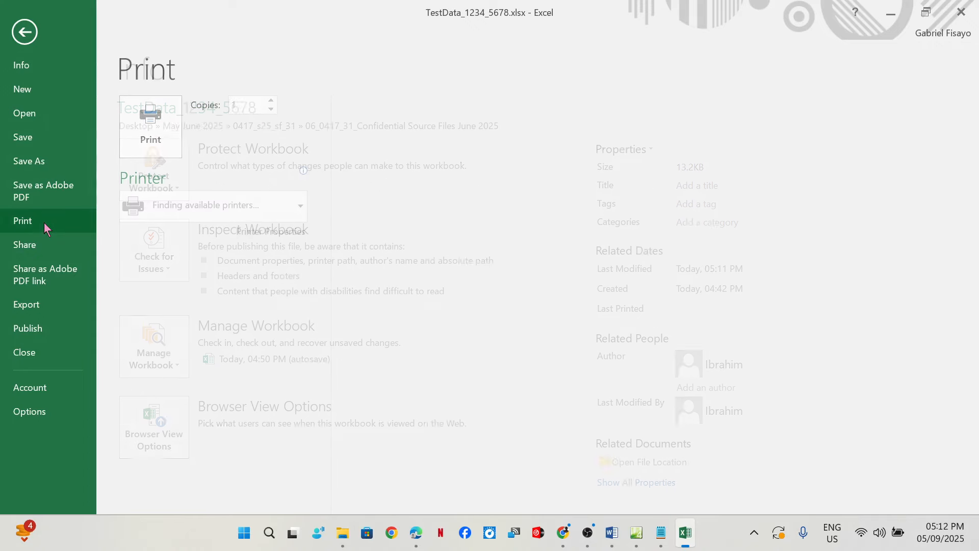
pyautogui.click(415, 533)
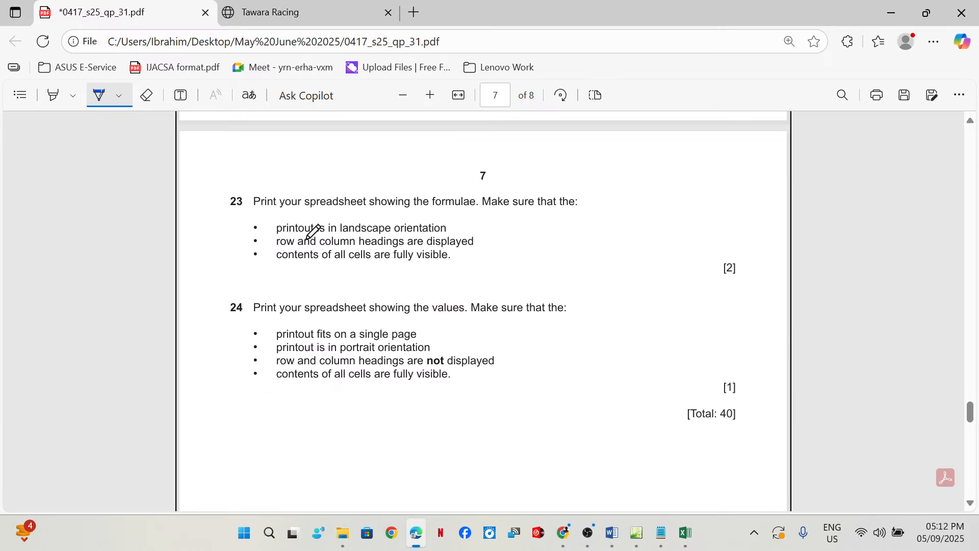
pyautogui.moveTo(449, 229); pyautogui.dragTo(512, 215)
pyautogui.moveTo(477, 243); pyautogui.dragTo(535, 229)
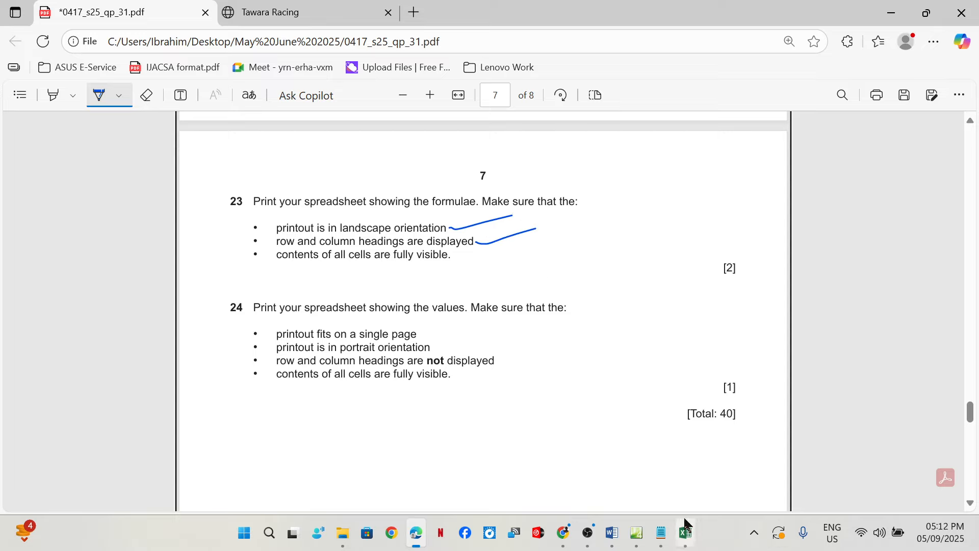
# Switch to the Excel print settings and set the printout to landscape orientation
pyautogui.moveTo(689, 526)
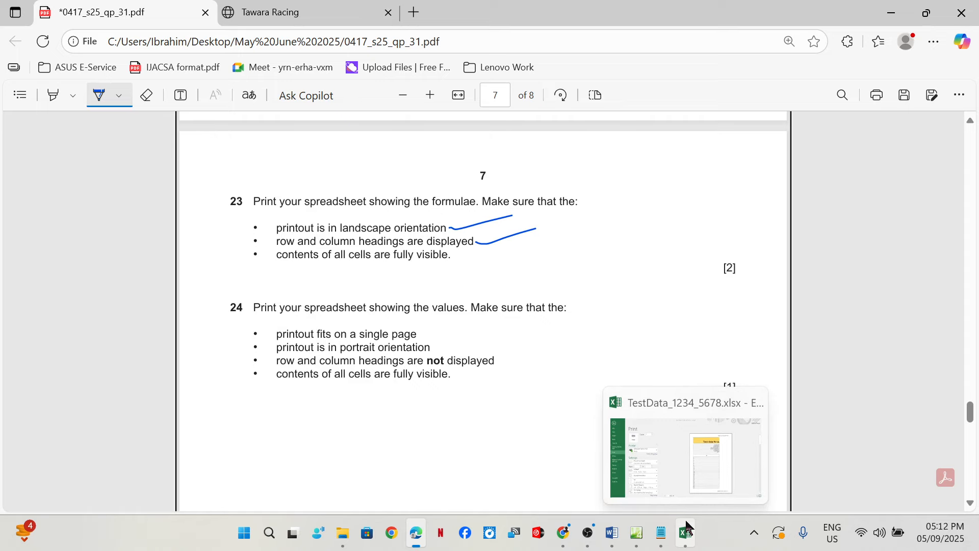
pyautogui.click(636, 423)
pyautogui.click(255, 380)
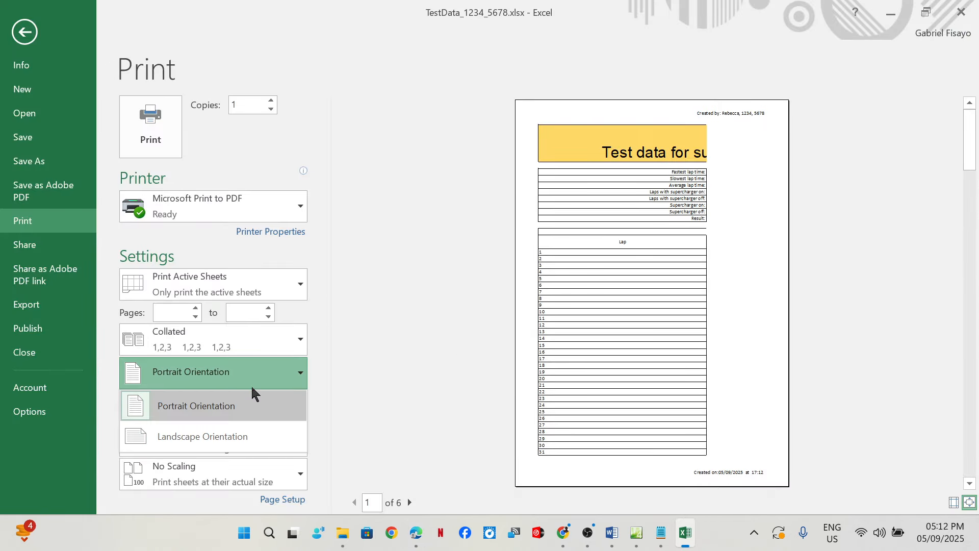
pyautogui.click(203, 434)
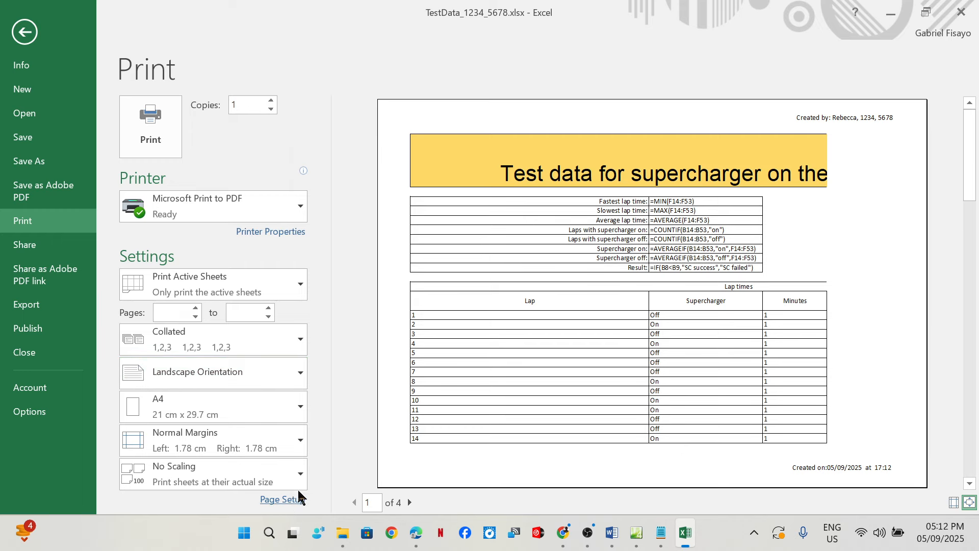
# Turn on row and column headings for the printout in the page setup, and view the second page of the print preview
pyautogui.click(292, 501)
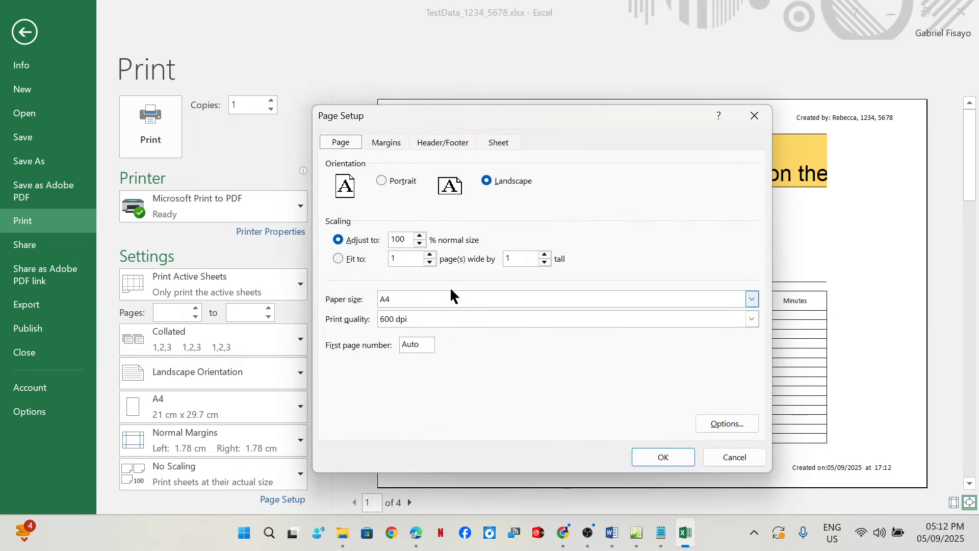
pyautogui.click(492, 144)
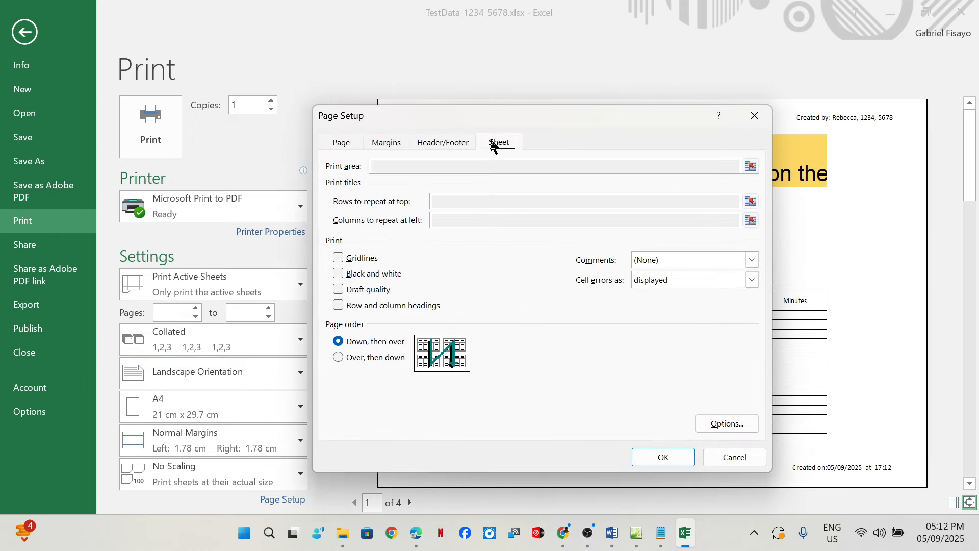
pyautogui.click(356, 306)
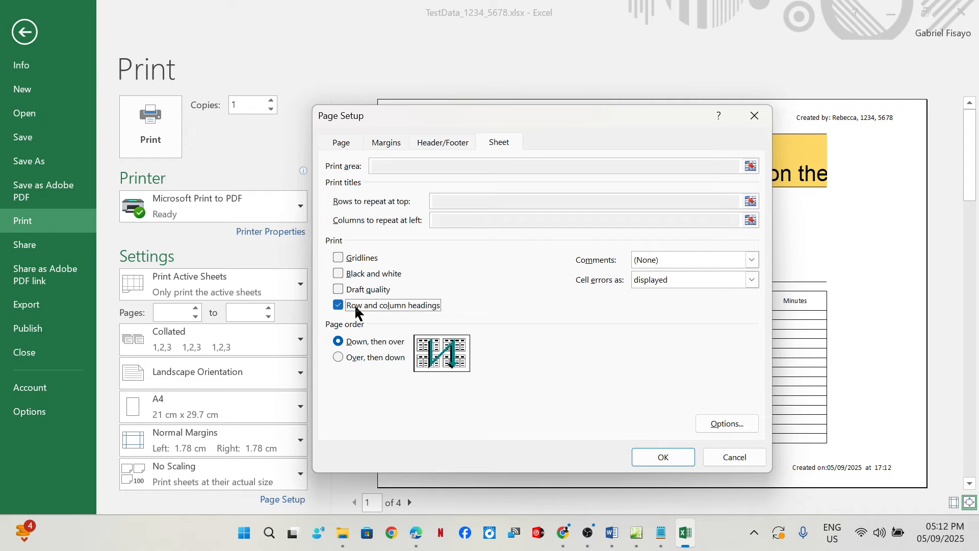
pyautogui.click(688, 457)
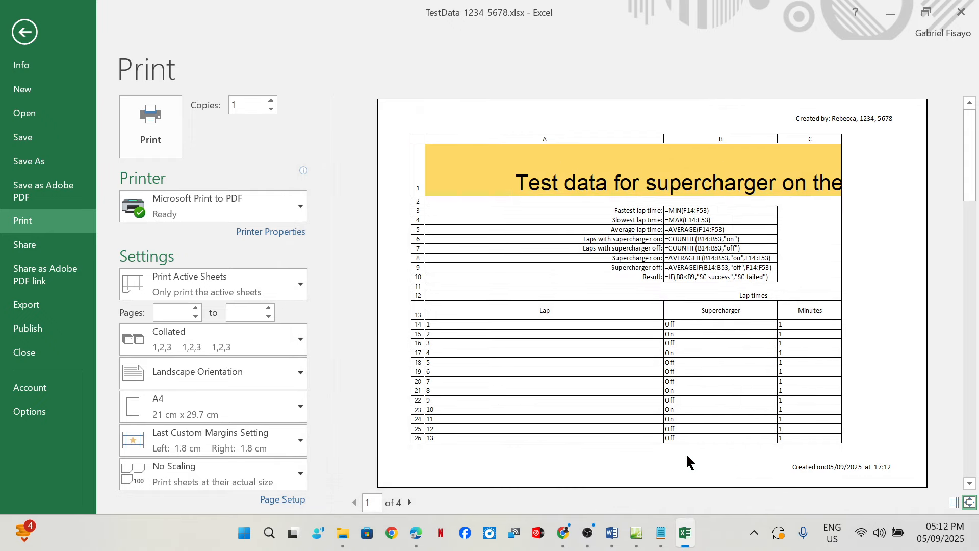
pyautogui.click(409, 503)
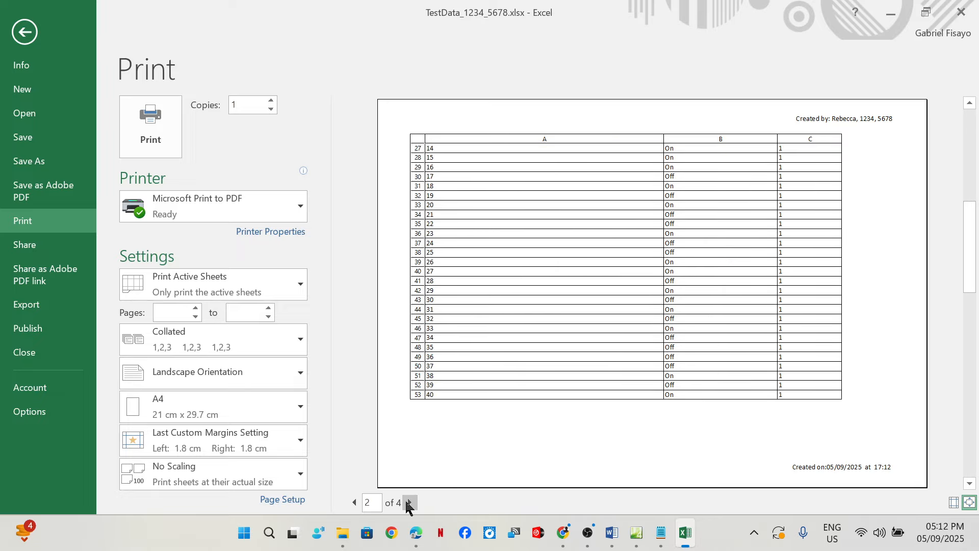
# View the remaining print preview pages, and tick off the fully visible cell contents requirement of question 23 in the exam paper PDF
pyautogui.click(409, 504)
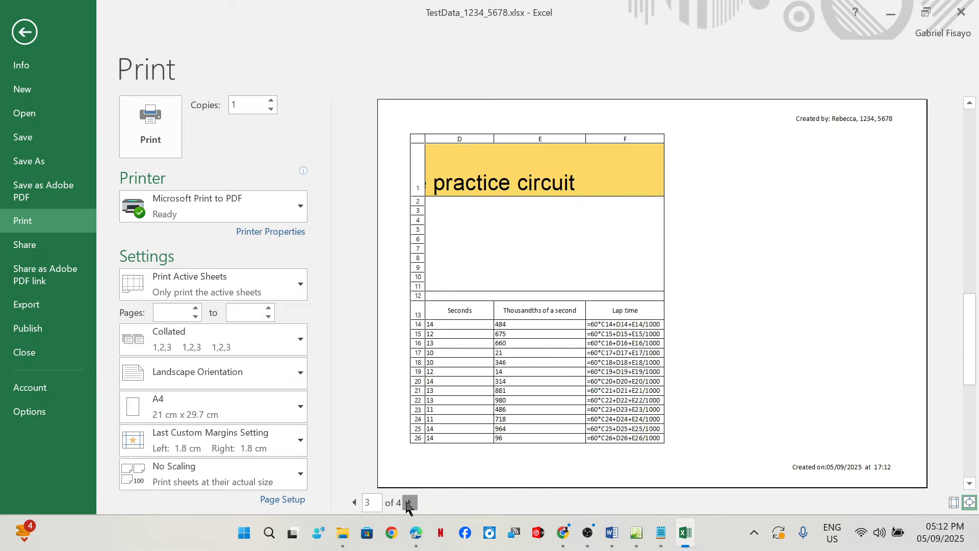
pyautogui.click(408, 504)
pyautogui.click(25, 32)
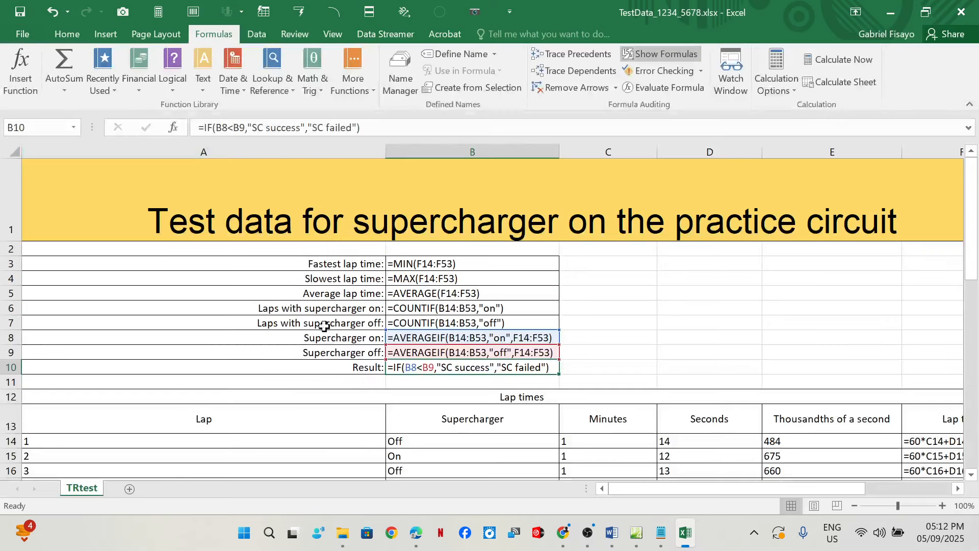
pyautogui.click(416, 531)
pyautogui.moveTo(467, 266); pyautogui.dragTo(555, 234)
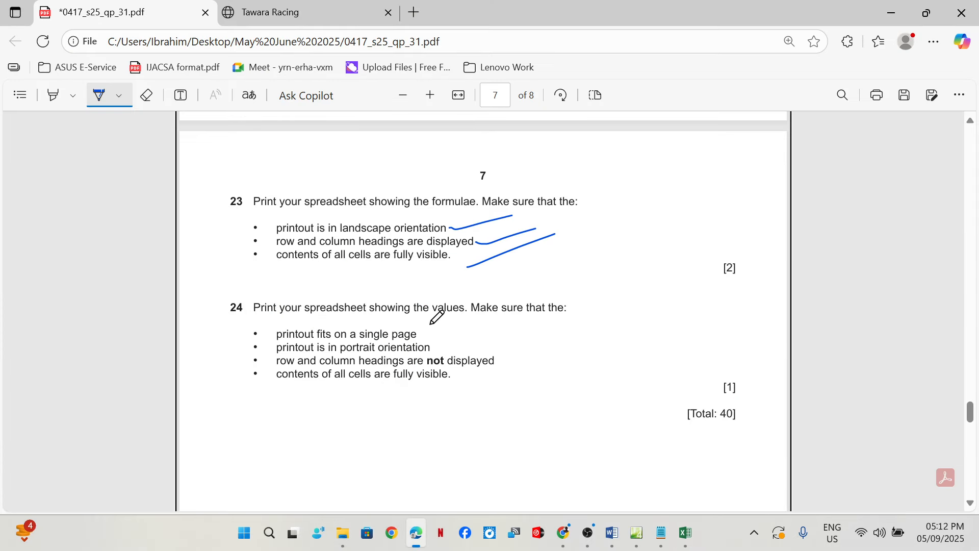
# Switch to Excel and show the sheet's values instead of its formulas, and review the requirements of question 24 in the exam paper PDF
pyautogui.click(686, 532)
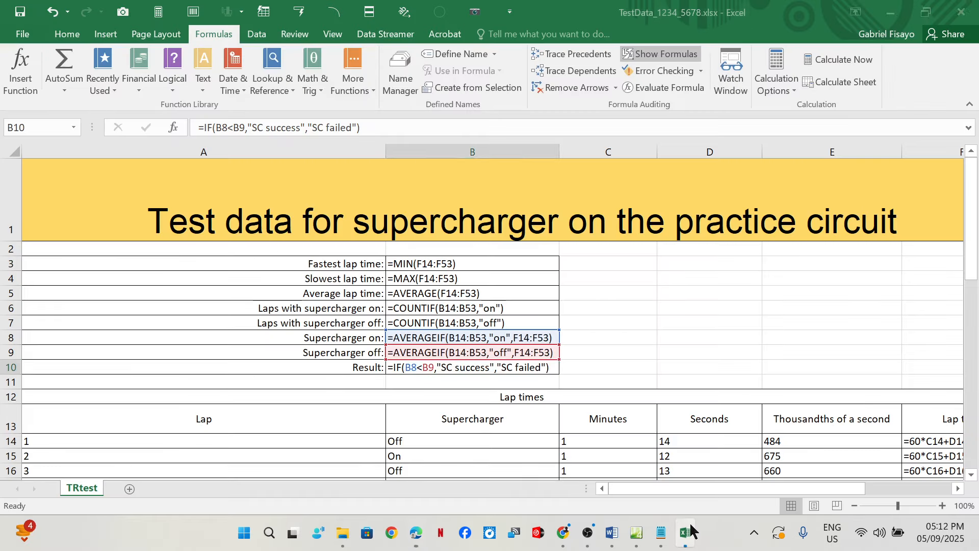
pyautogui.click(657, 53)
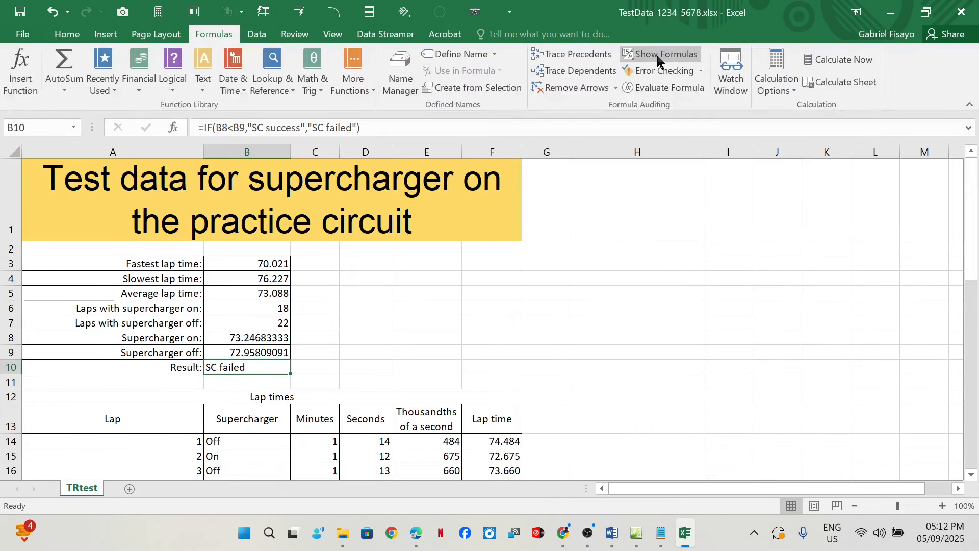
pyautogui.scroll(-1, 579, 360)
pyautogui.scroll(1, 578, 361)
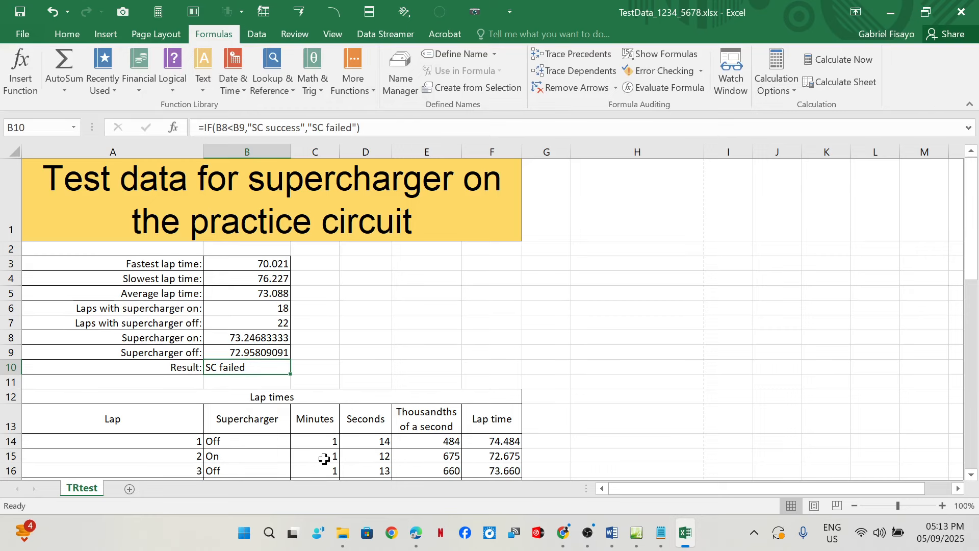
pyautogui.click(417, 533)
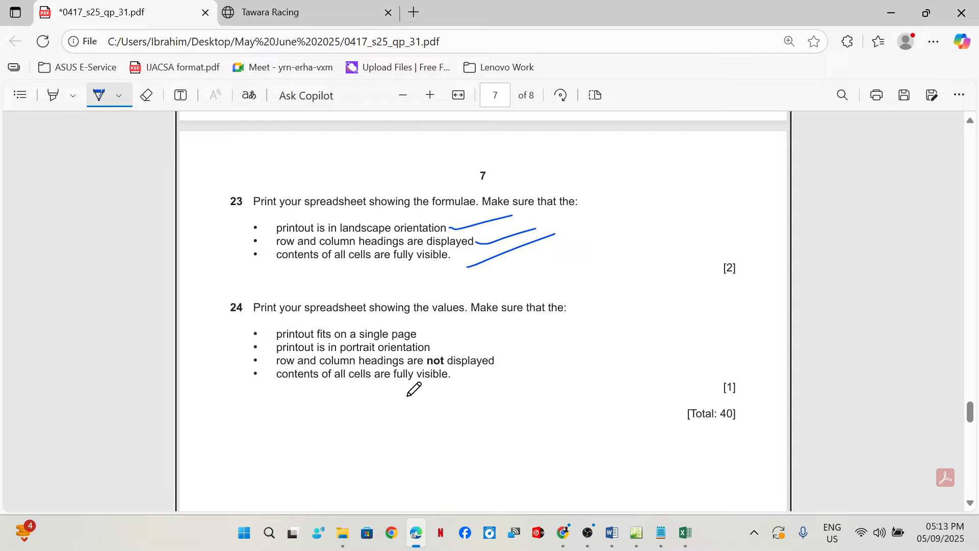
pyautogui.scroll(5, 448, 336)
pyautogui.scroll(-5, 448, 336)
# Switch to the Excel print settings, set the values printout to portrait orientation, and look through the pages of the print preview
pyautogui.click(685, 533)
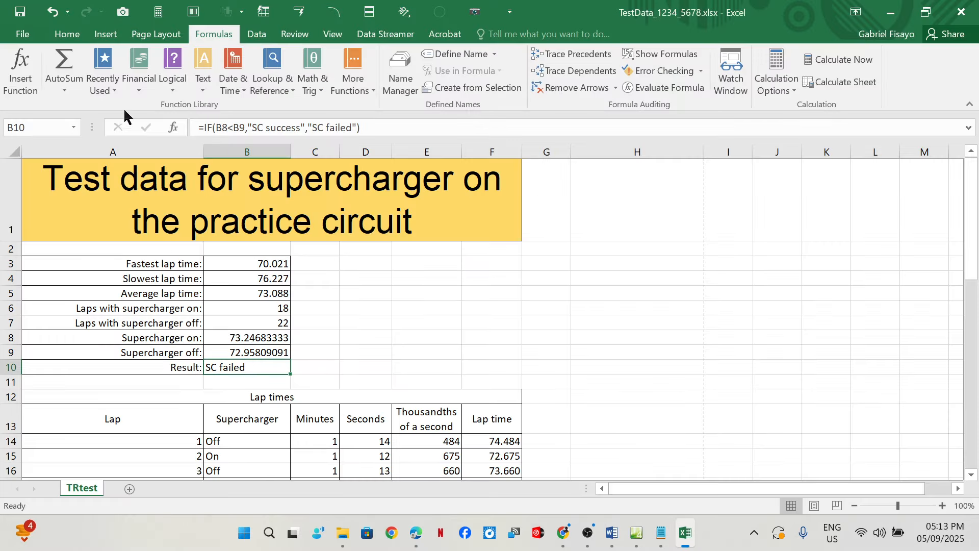
pyautogui.click(39, 38)
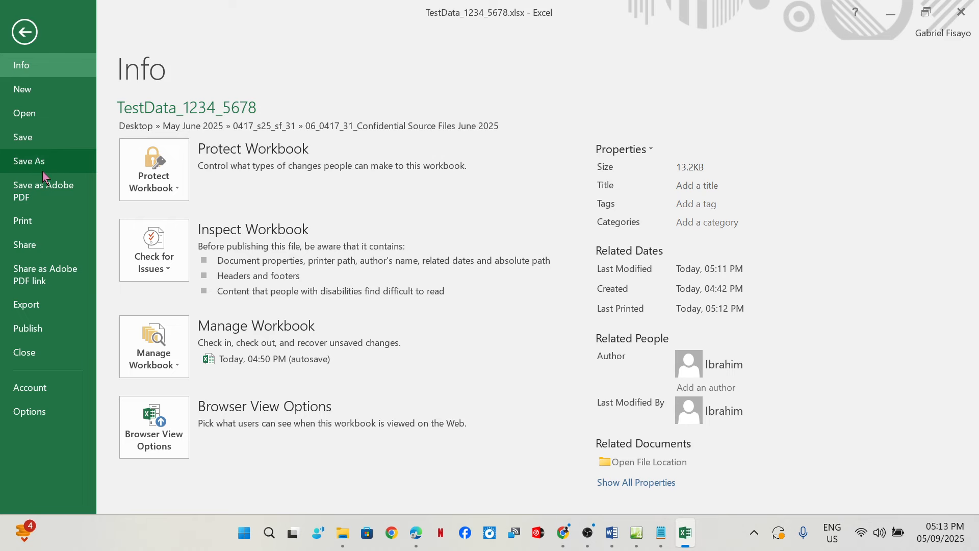
pyautogui.click(49, 219)
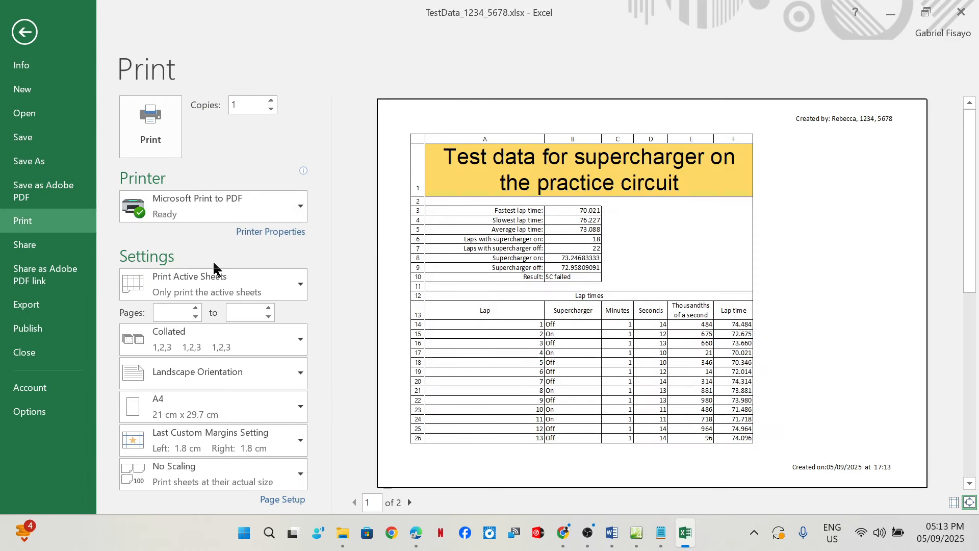
pyautogui.click(278, 367)
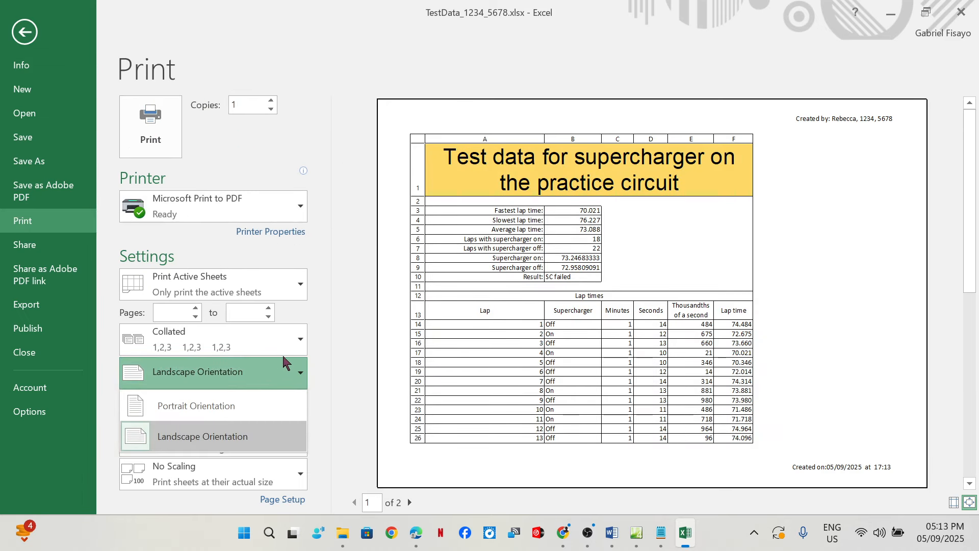
pyautogui.click(213, 406)
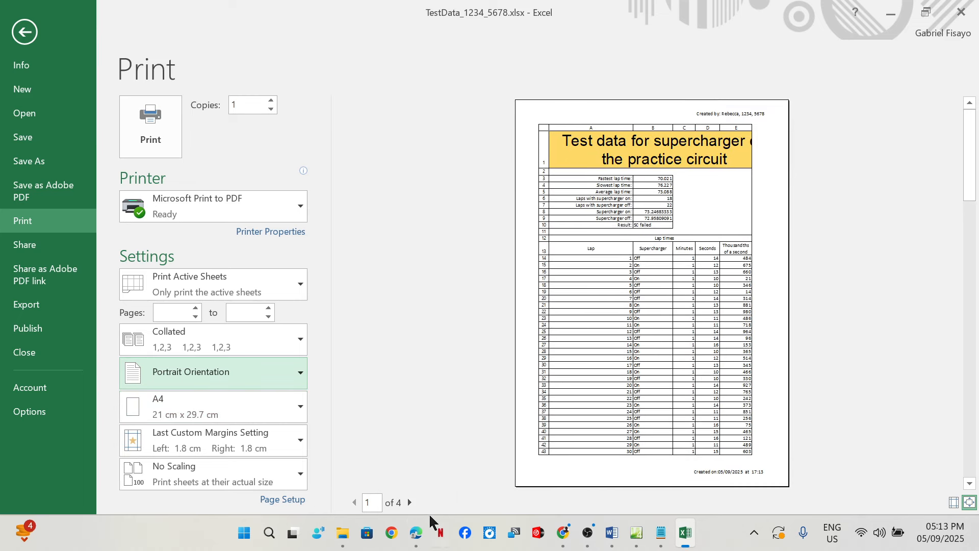
pyautogui.click(410, 503)
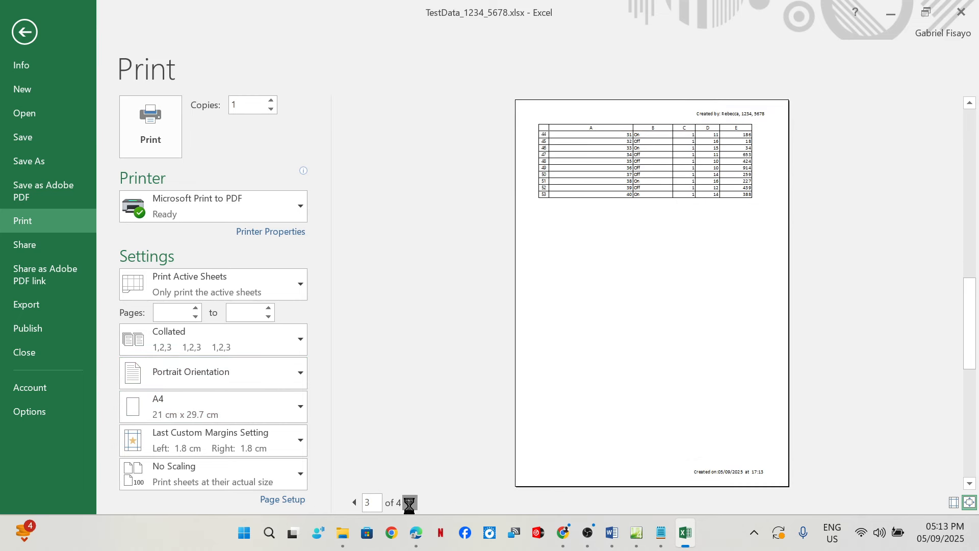
pyautogui.click(410, 503)
pyautogui.click(354, 503)
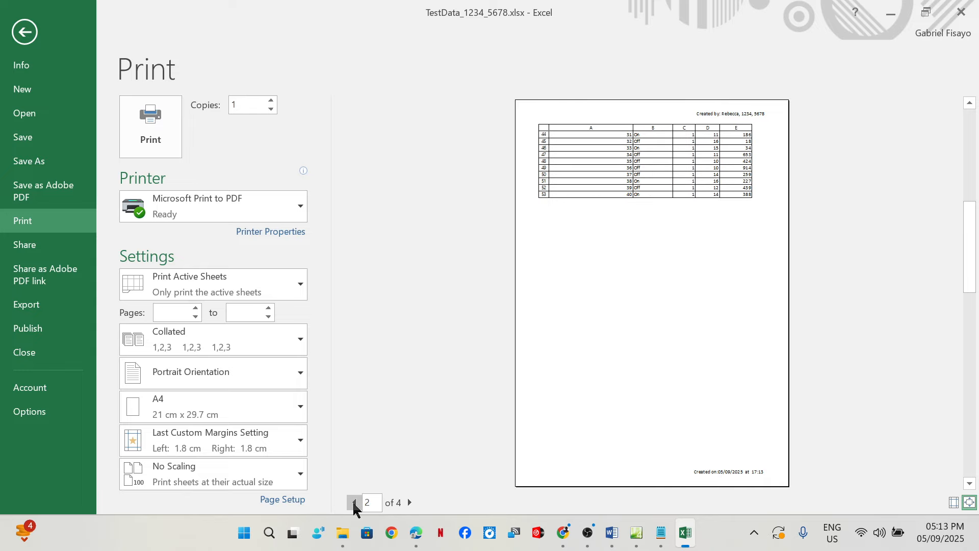
pyautogui.click(354, 502)
# Check the single-page requirement of question 24 in the exam paper PDF, and scale the Excel printout to fit the sheet on one page
pyautogui.click(417, 540)
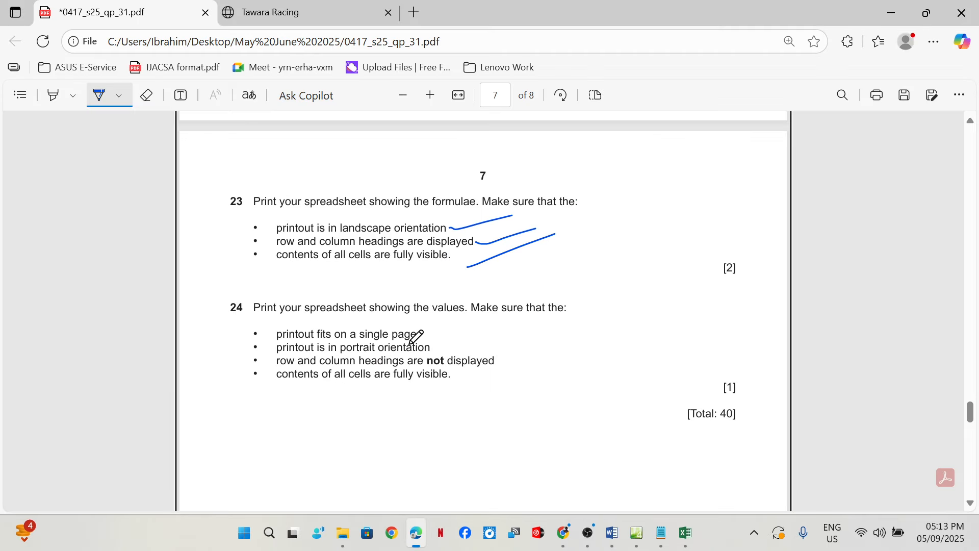
pyautogui.click(687, 532)
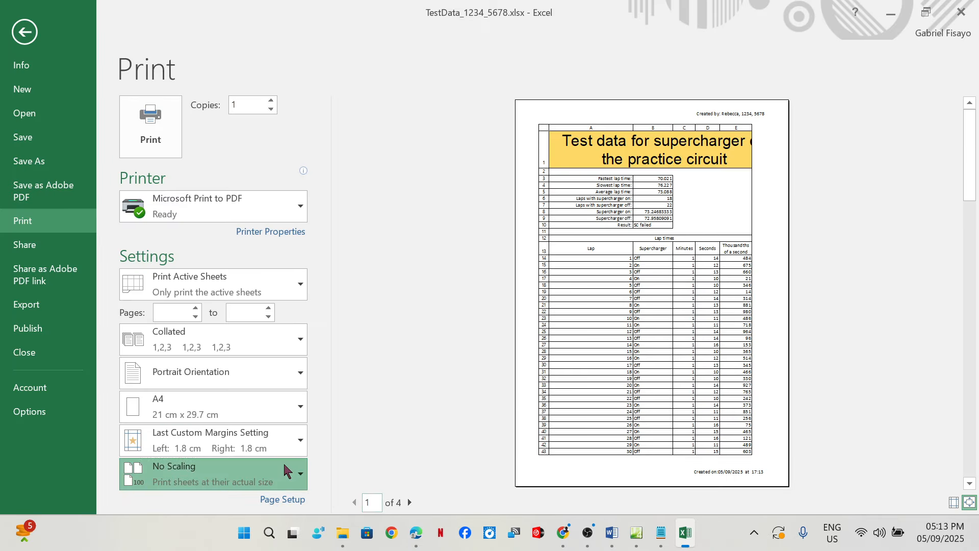
pyautogui.click(283, 461)
pyautogui.click(240, 343)
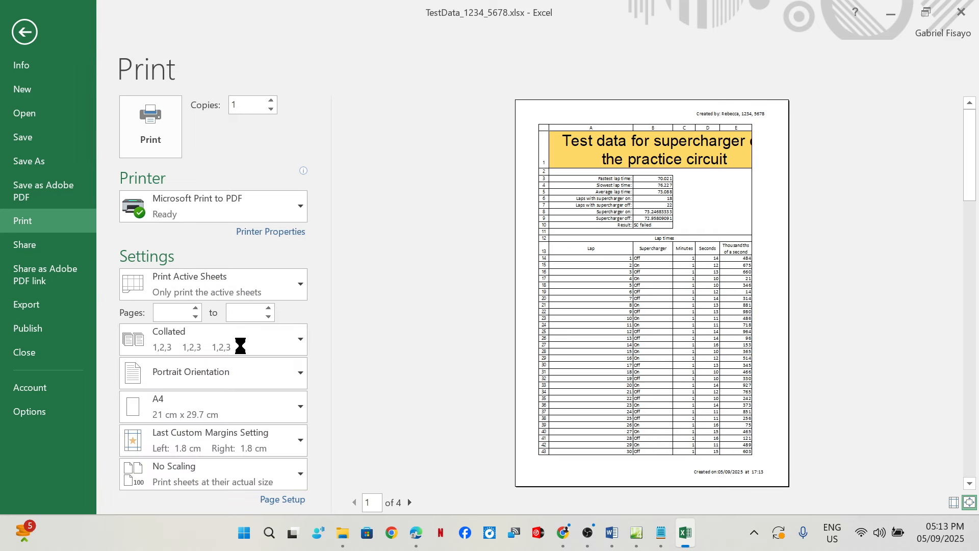
# Check question 24's headings requirement in the PDF, and turn off row and column headings for the printout in Excel's page setup
pyautogui.click(412, 541)
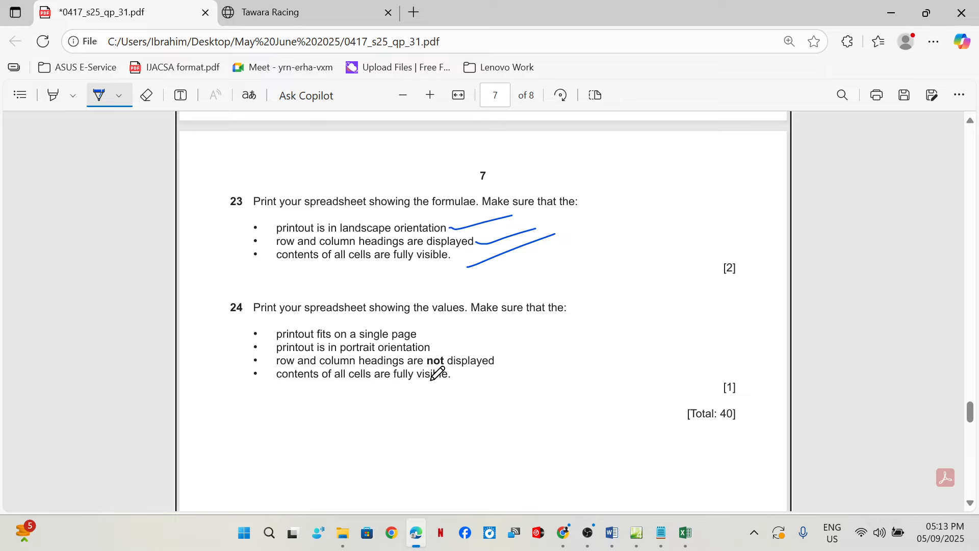
pyautogui.click(685, 533)
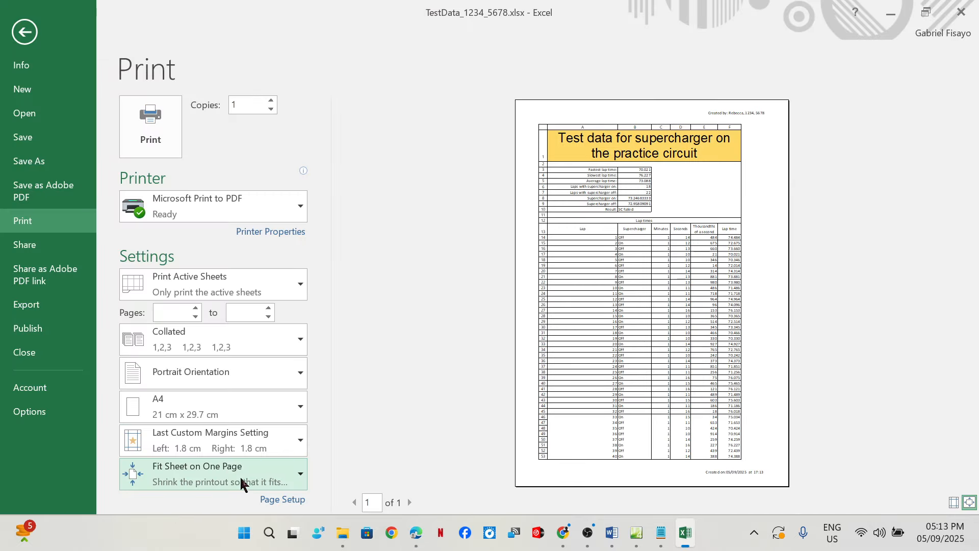
pyautogui.click(279, 503)
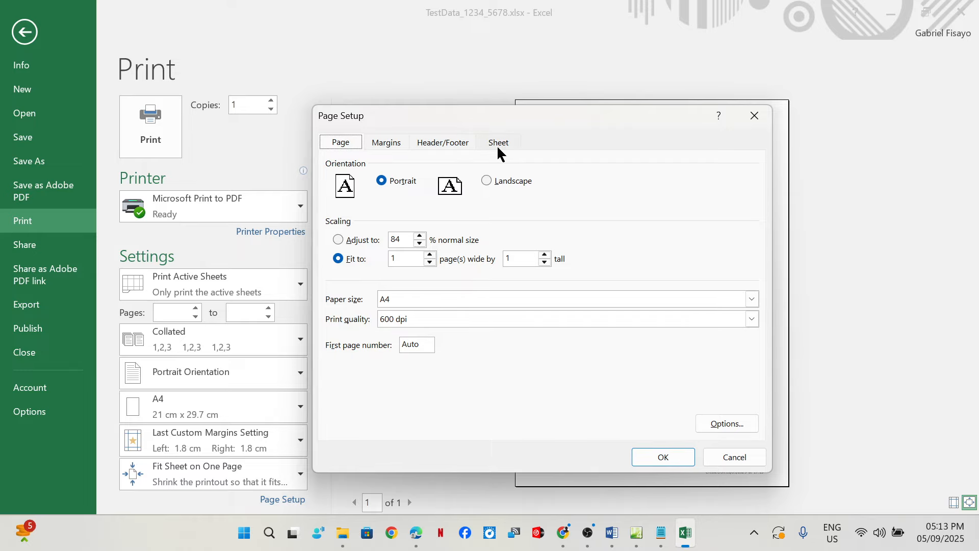
pyautogui.click(499, 148)
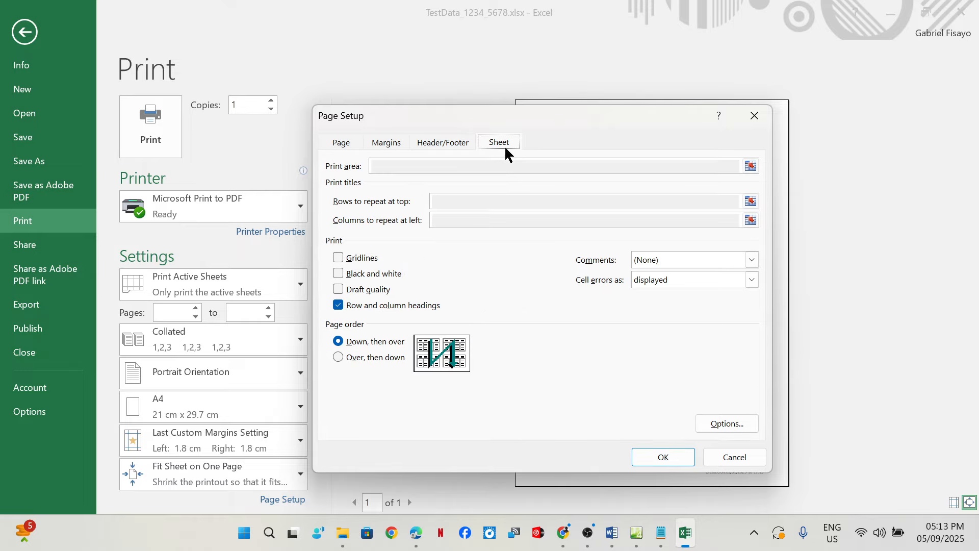
pyautogui.click(658, 460)
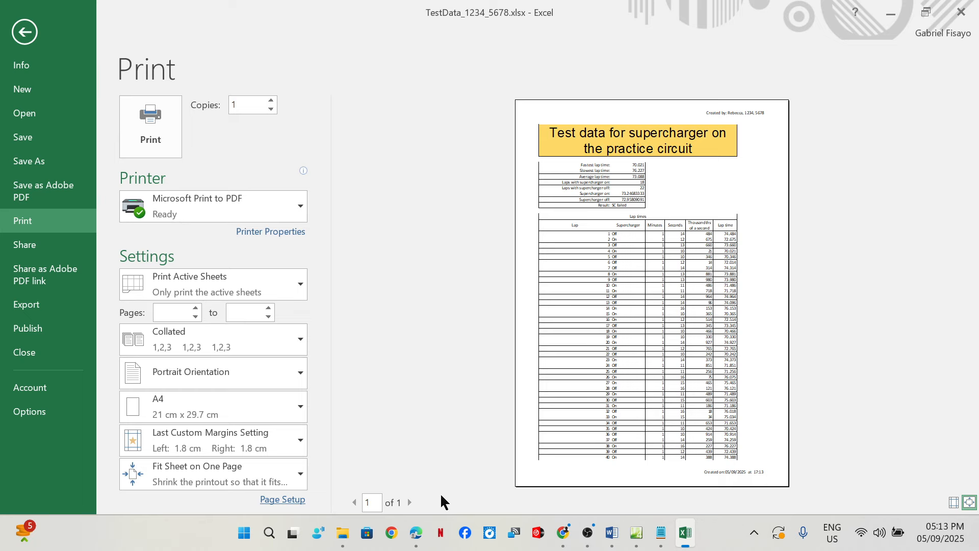
# Compare the Excel print preview with question 24's requirements in the exam paper PDF, and check for any further questions
pyautogui.click(421, 530)
pyautogui.scroll(-5, 416, 372)
pyautogui.scroll(4, 710, 500)
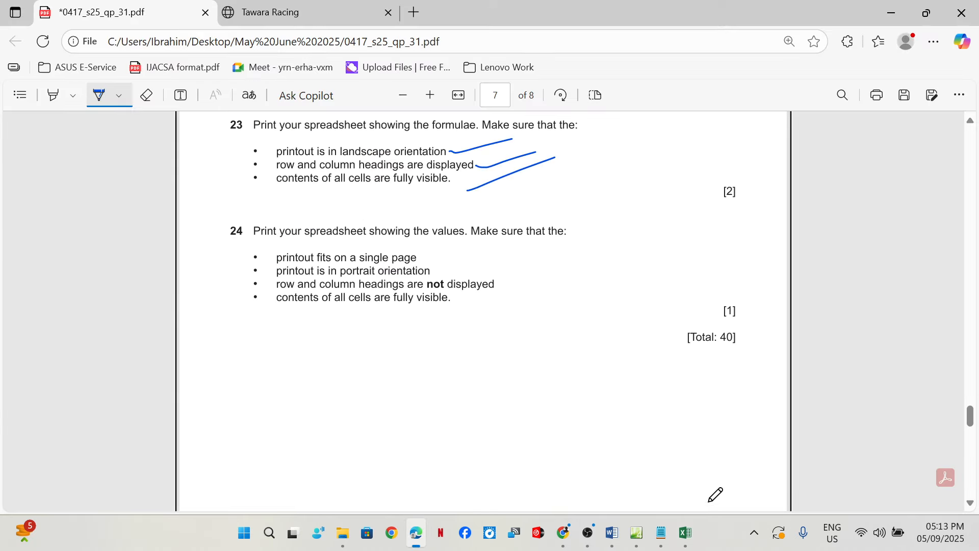
pyautogui.click(686, 533)
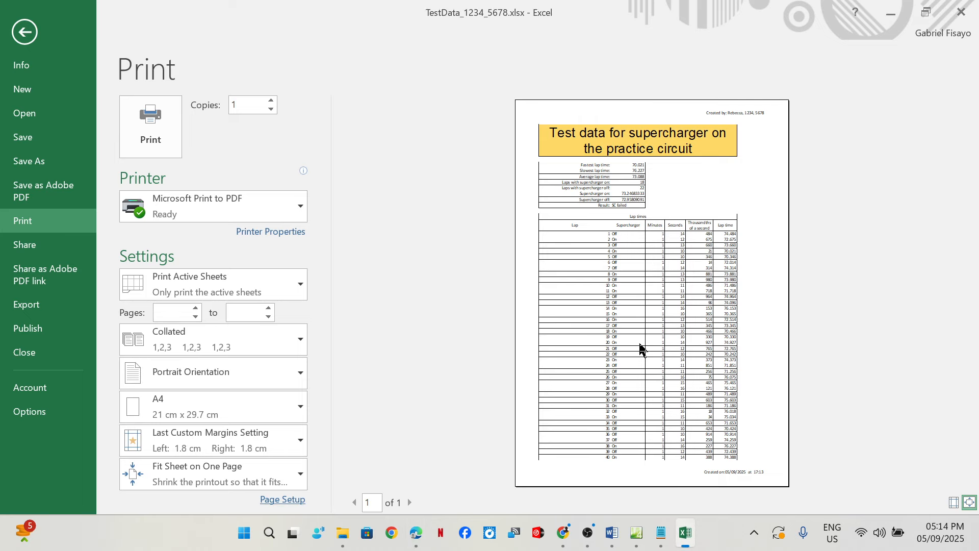
pyautogui.click(416, 531)
pyautogui.scroll(-10, 408, 393)
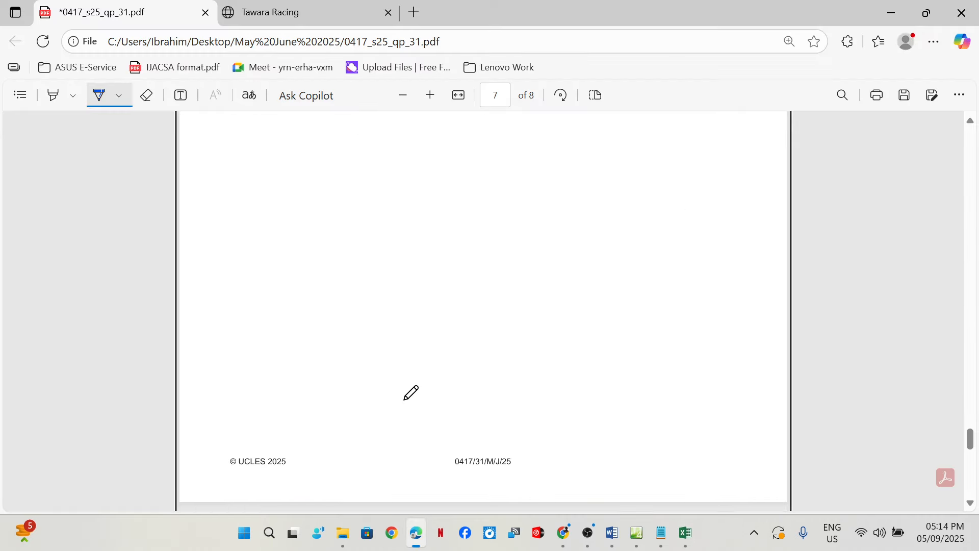
pyautogui.scroll(6, 411, 393)
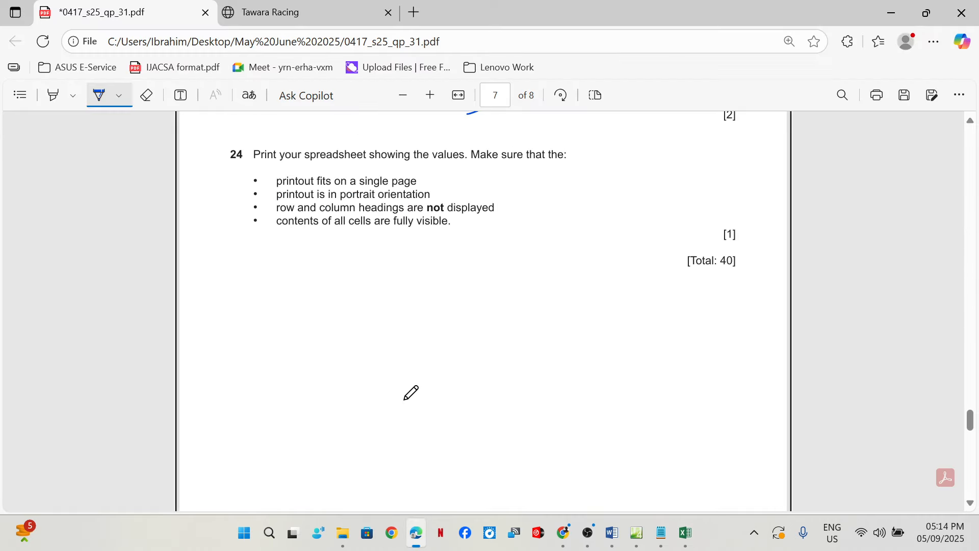